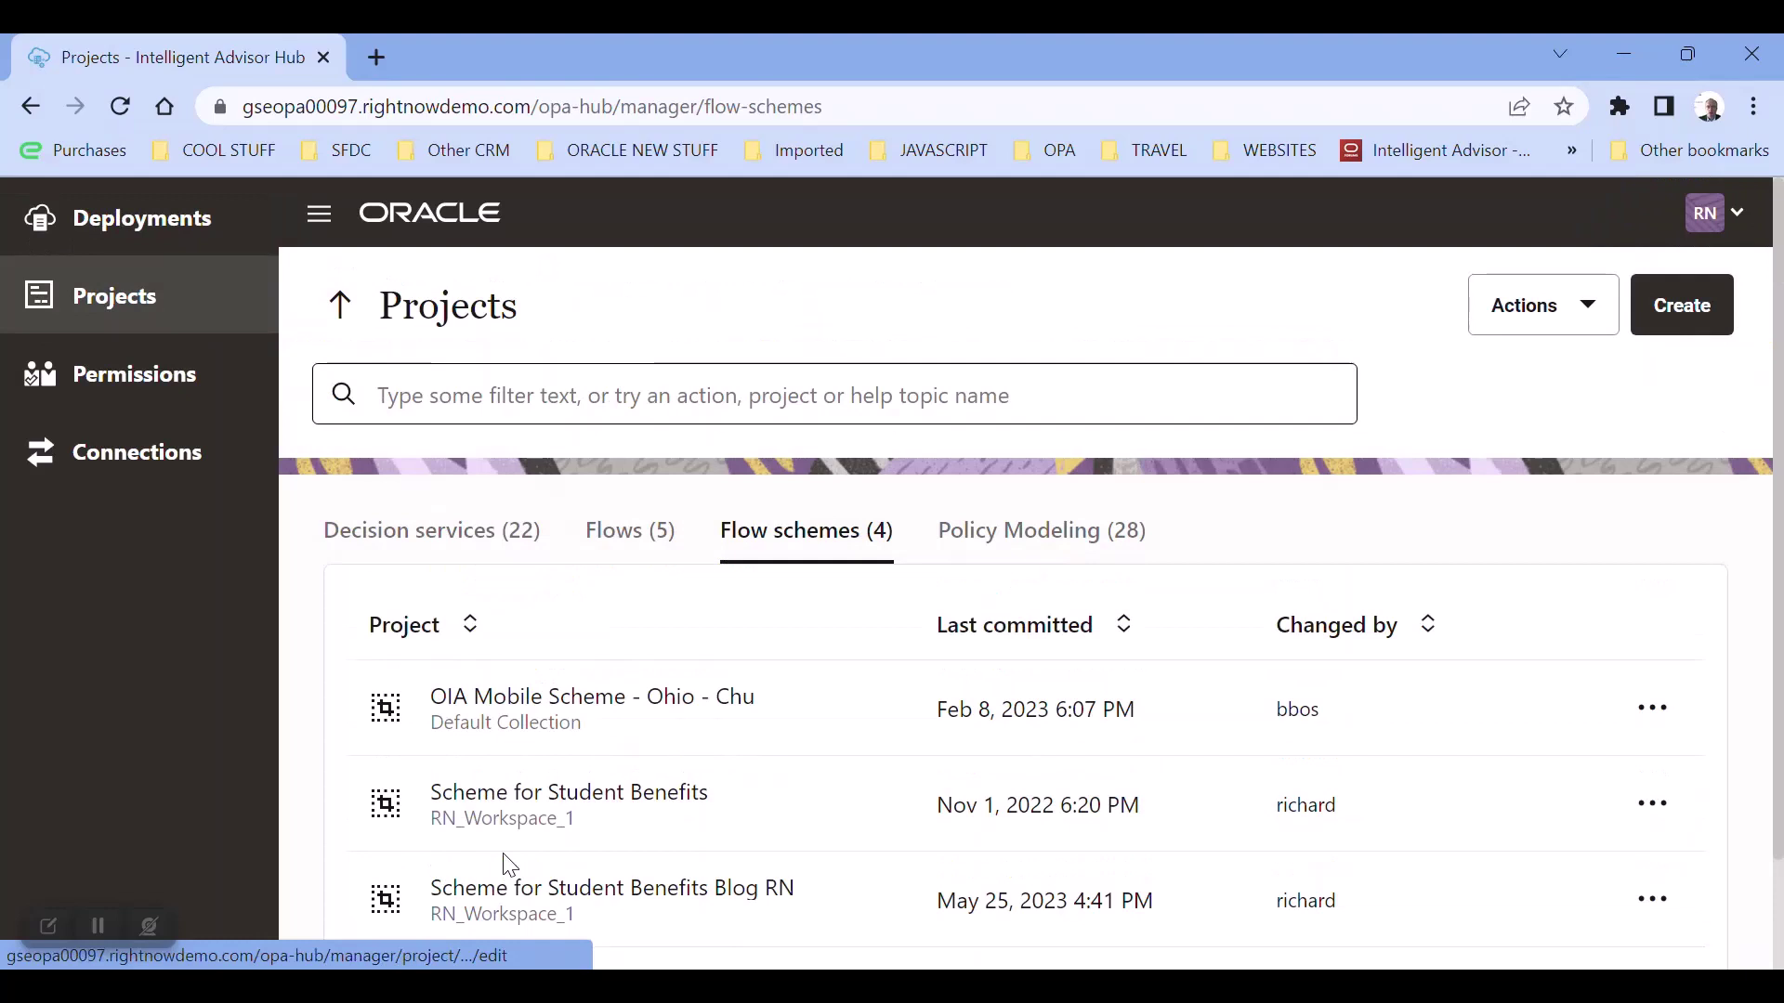
Open the RN Hello World Flow project from the flow projects and open its Flow document.
scroll(588, 864, "down", 2)
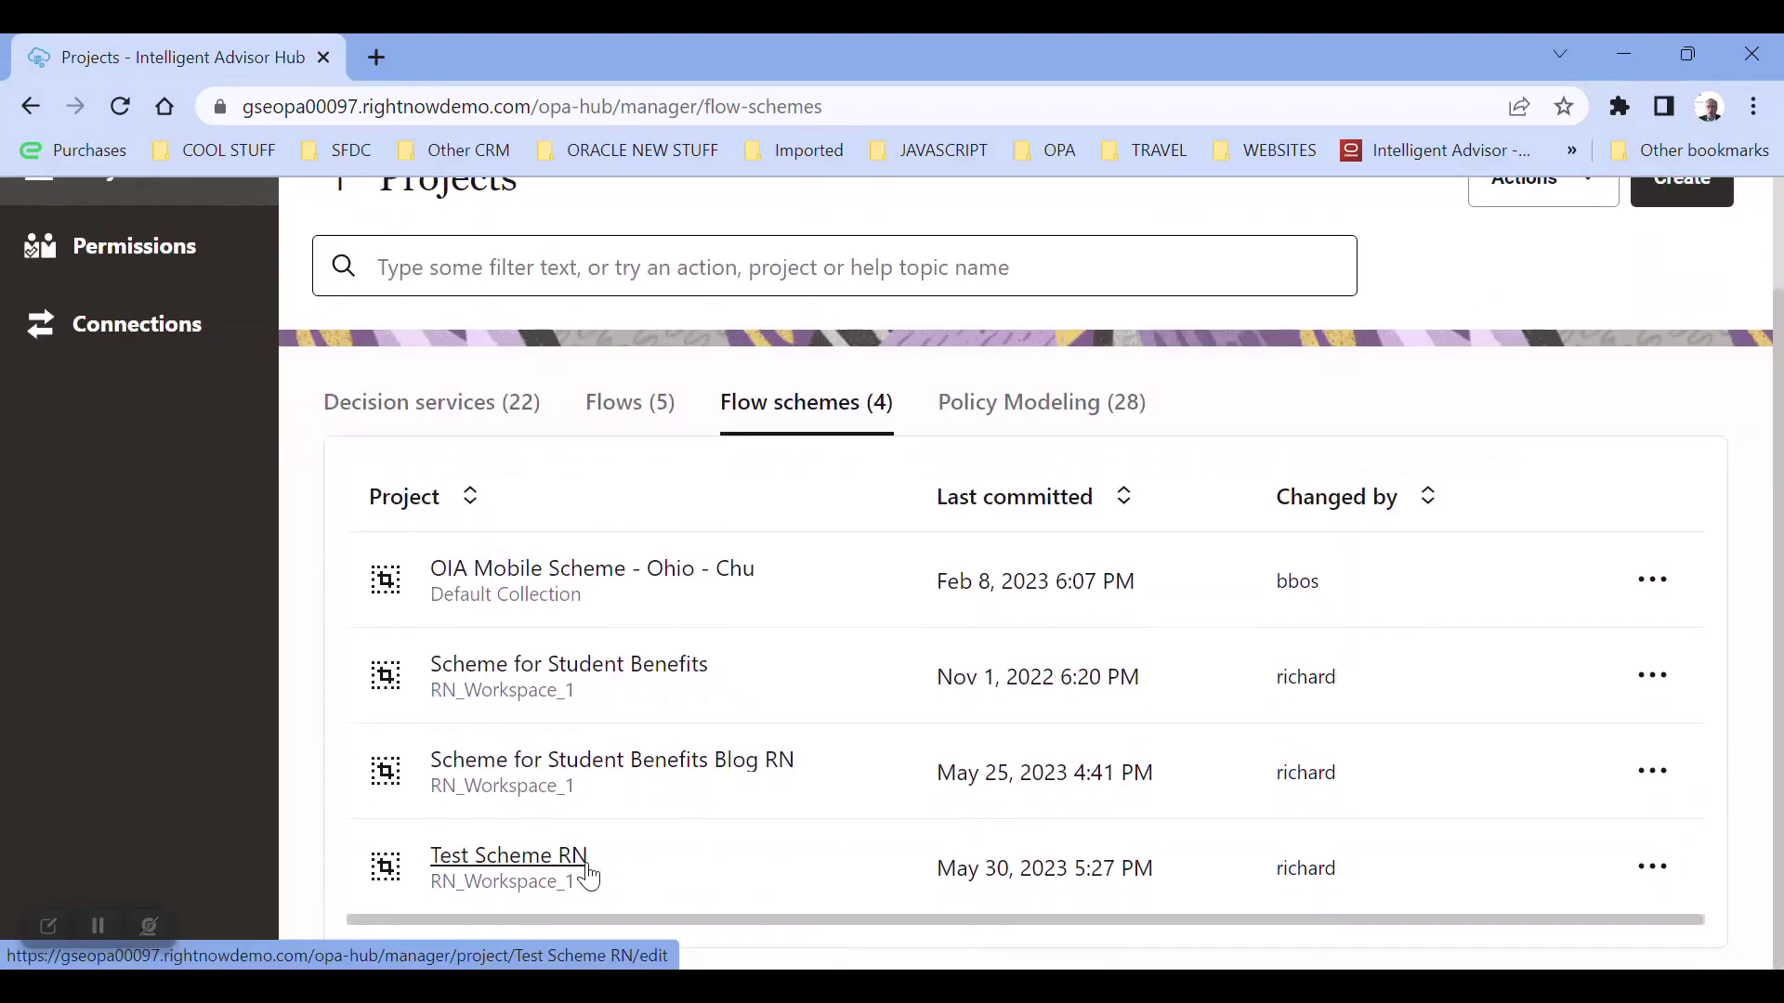
left_click(635, 403)
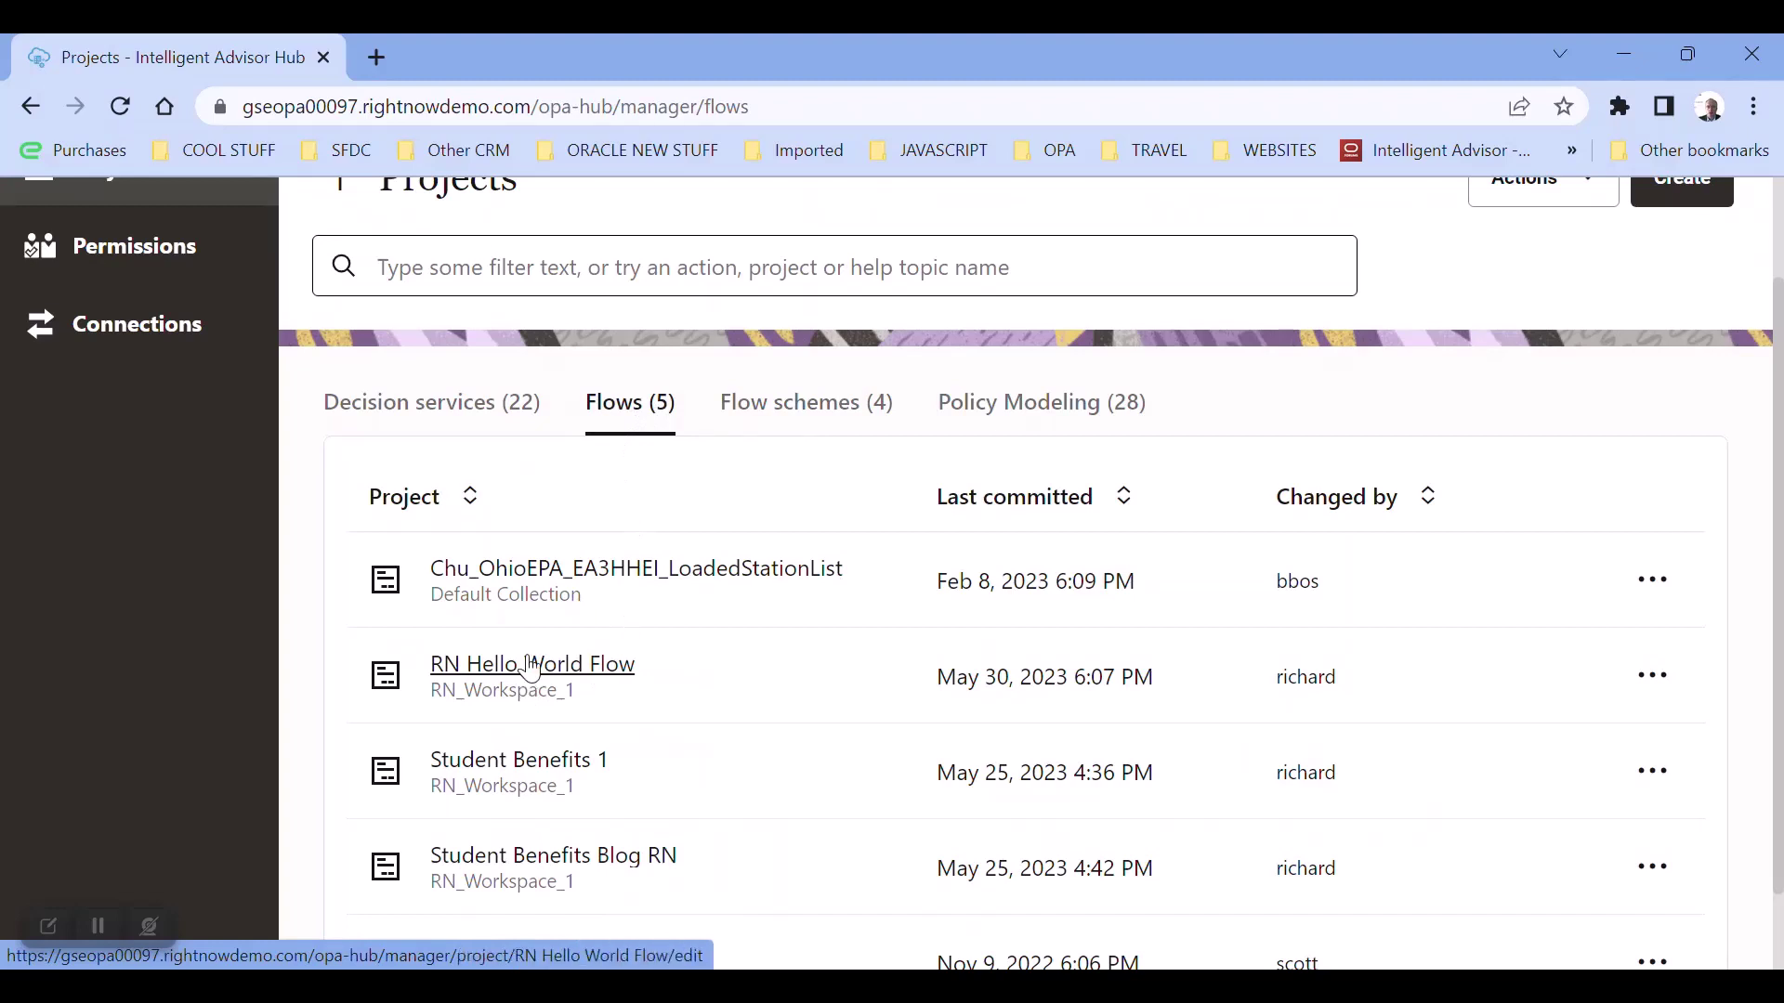
scroll(531, 667, "up", 2)
left_click(550, 798)
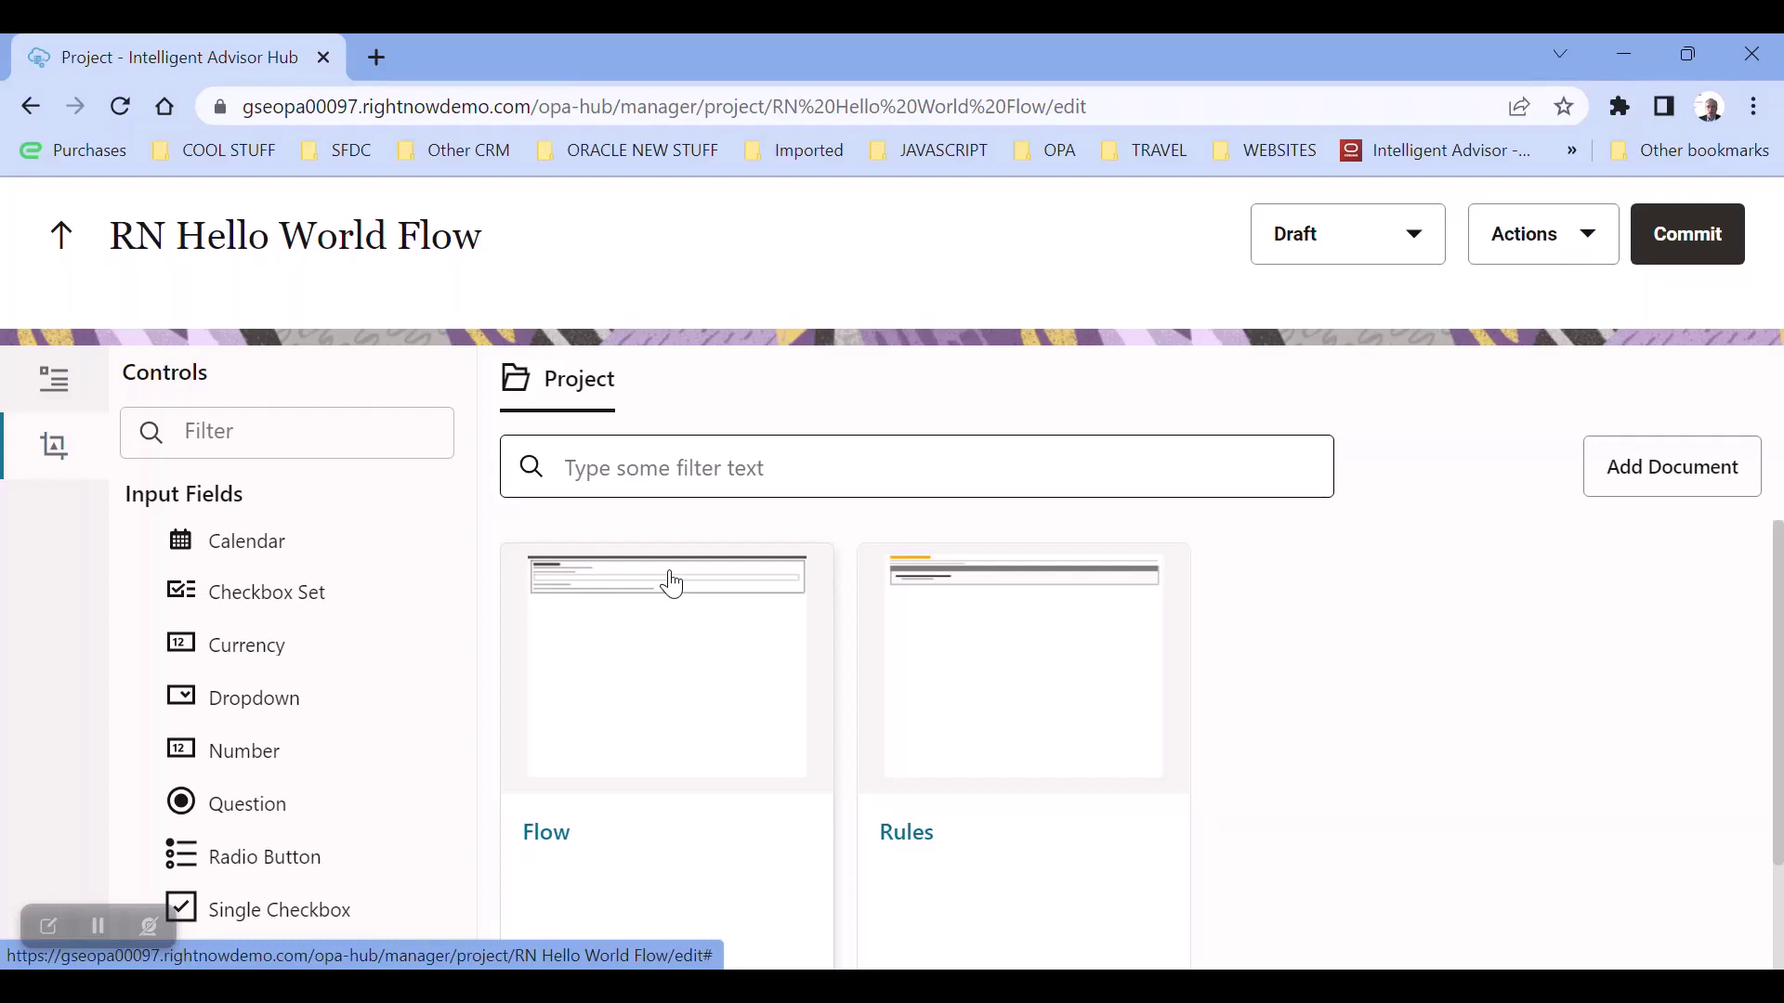
left_click(673, 584)
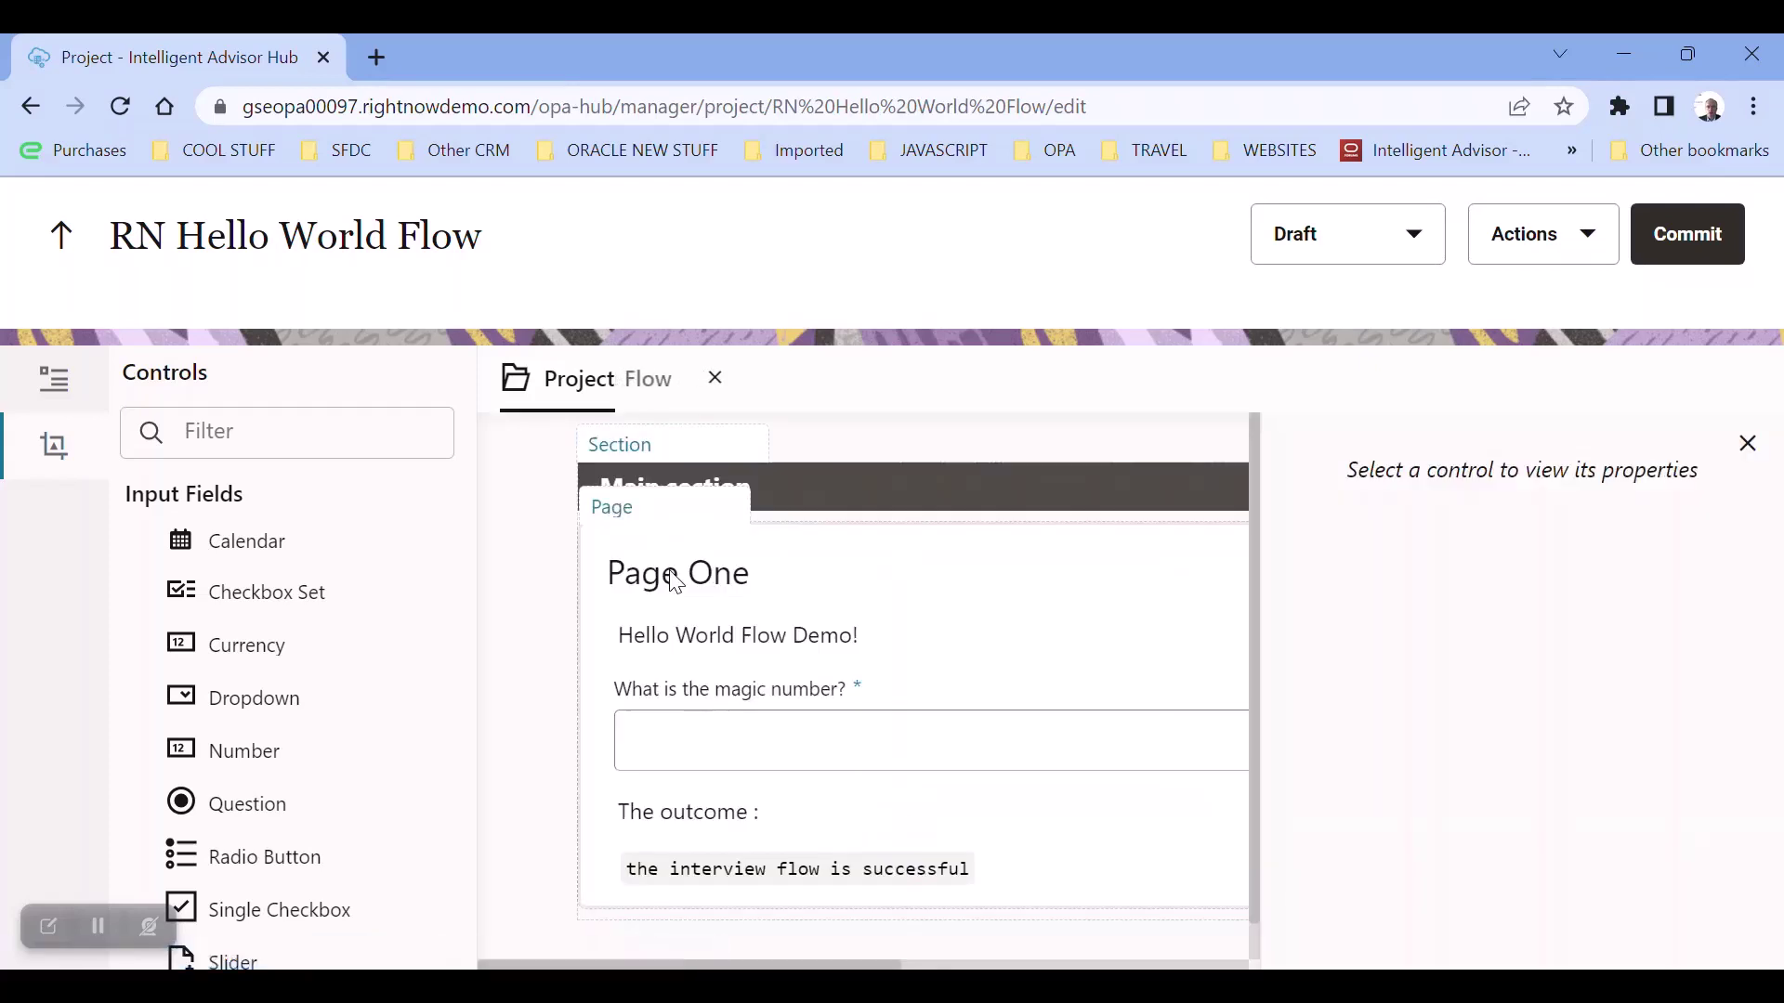
Close the empty properties pane and show the Main section's settings to check its flow scheme and goals.
left_click(1752, 460)
scroll(1744, 518, "down", 1)
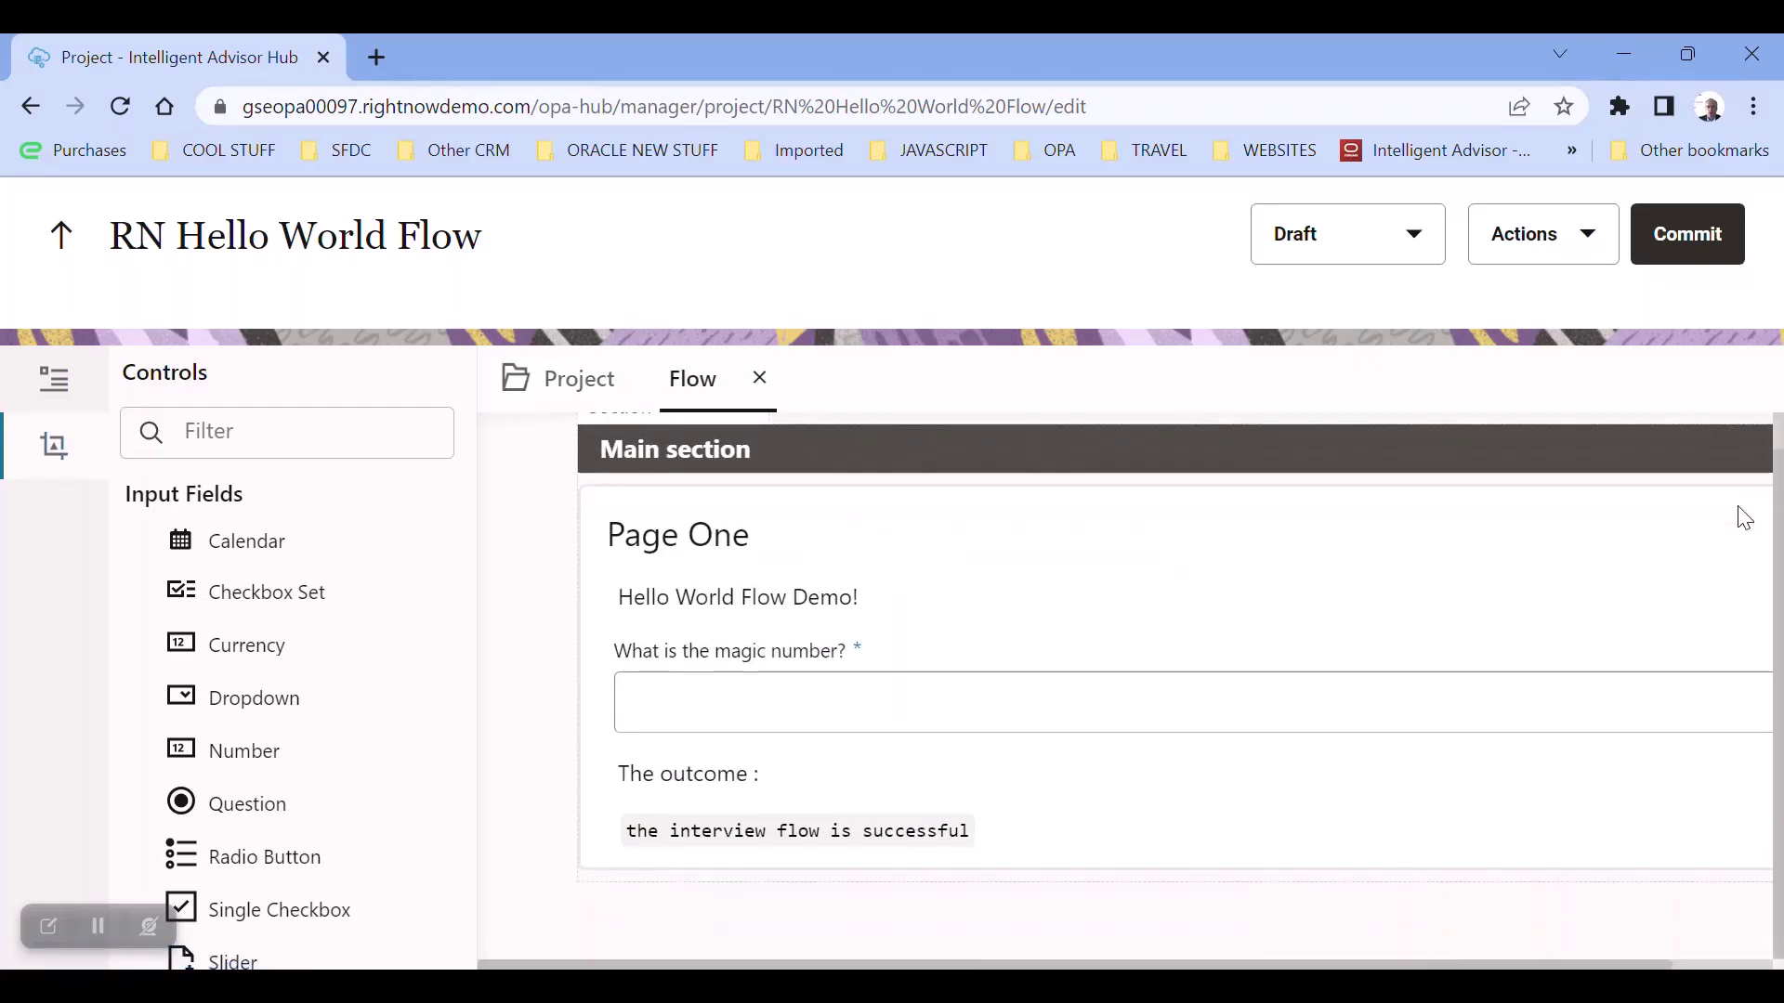
scroll(1744, 519, "up", 1)
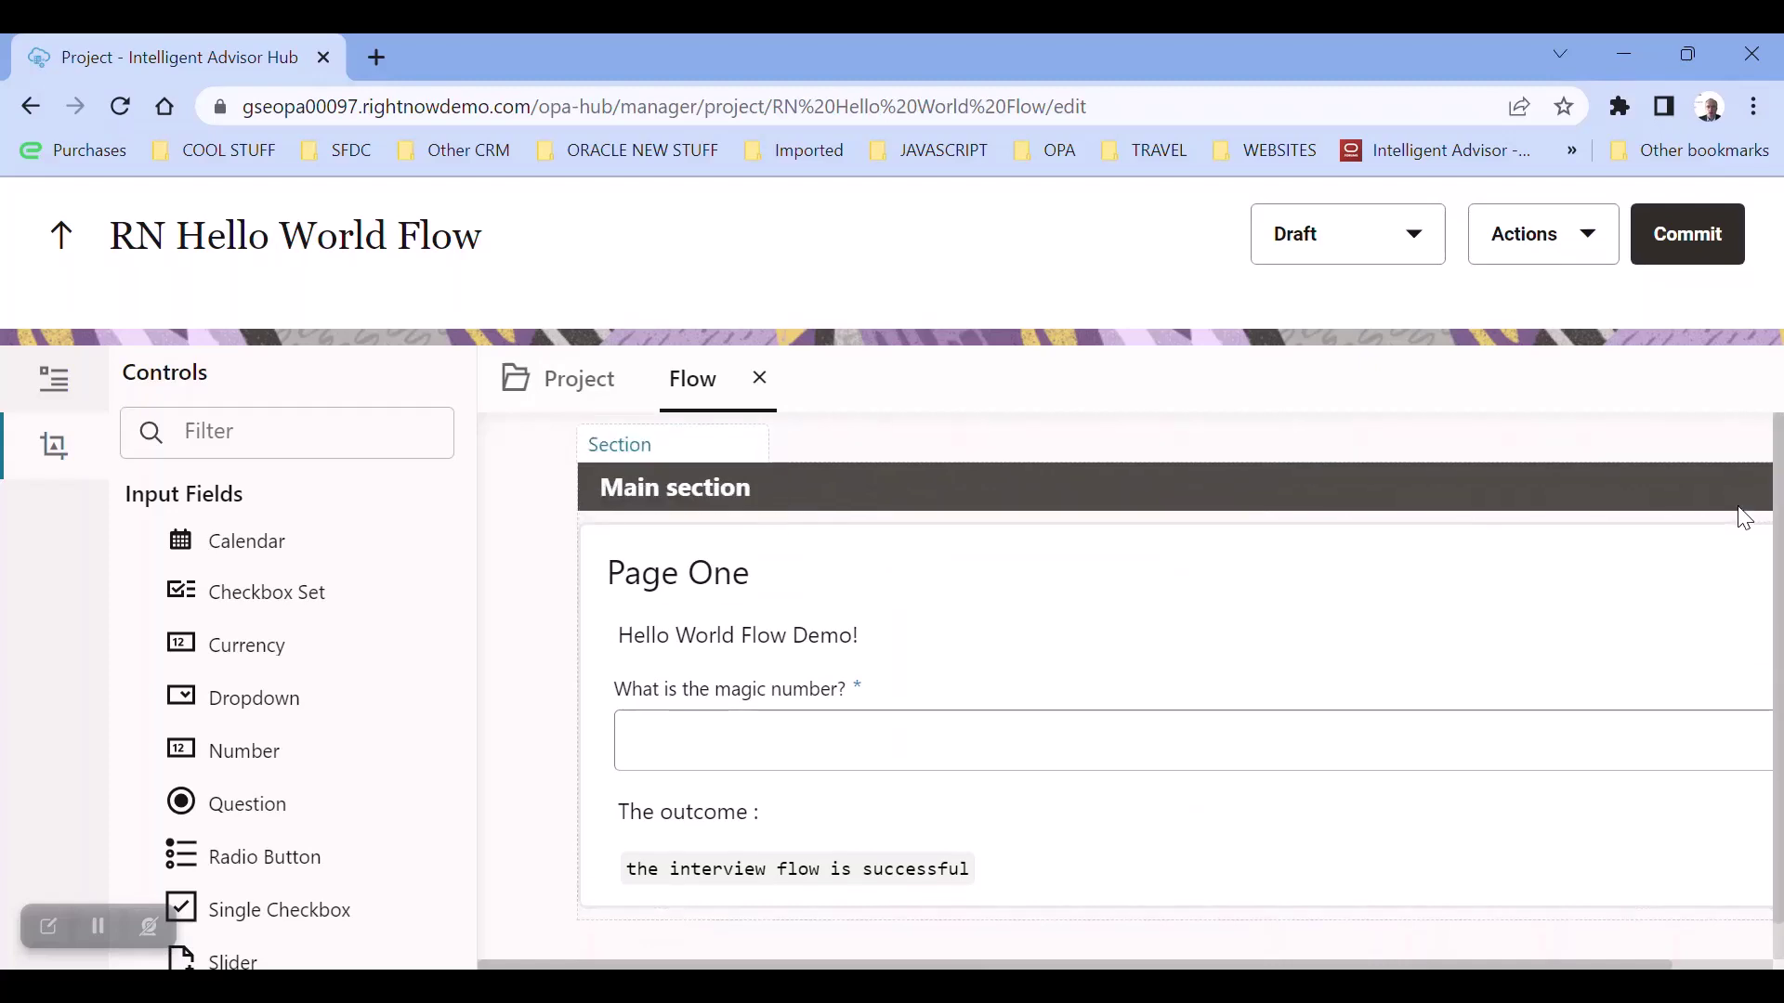
mouse_move(676, 493)
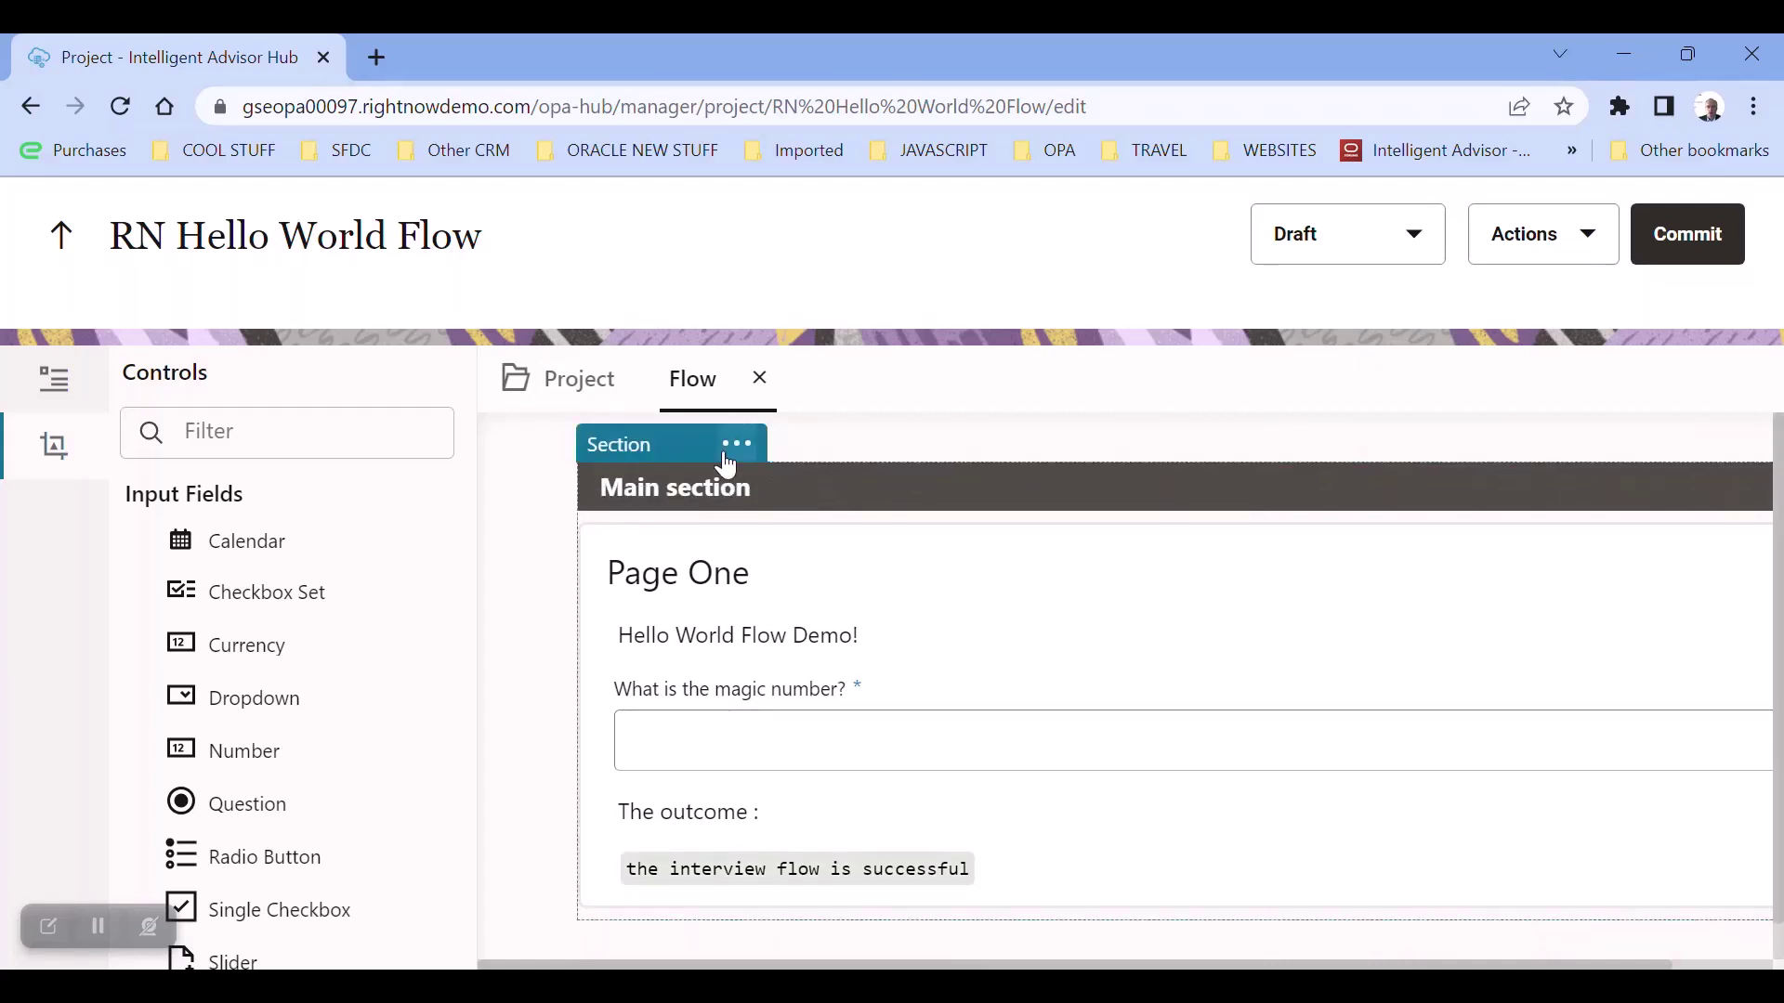
left_click(737, 444)
left_click(653, 500)
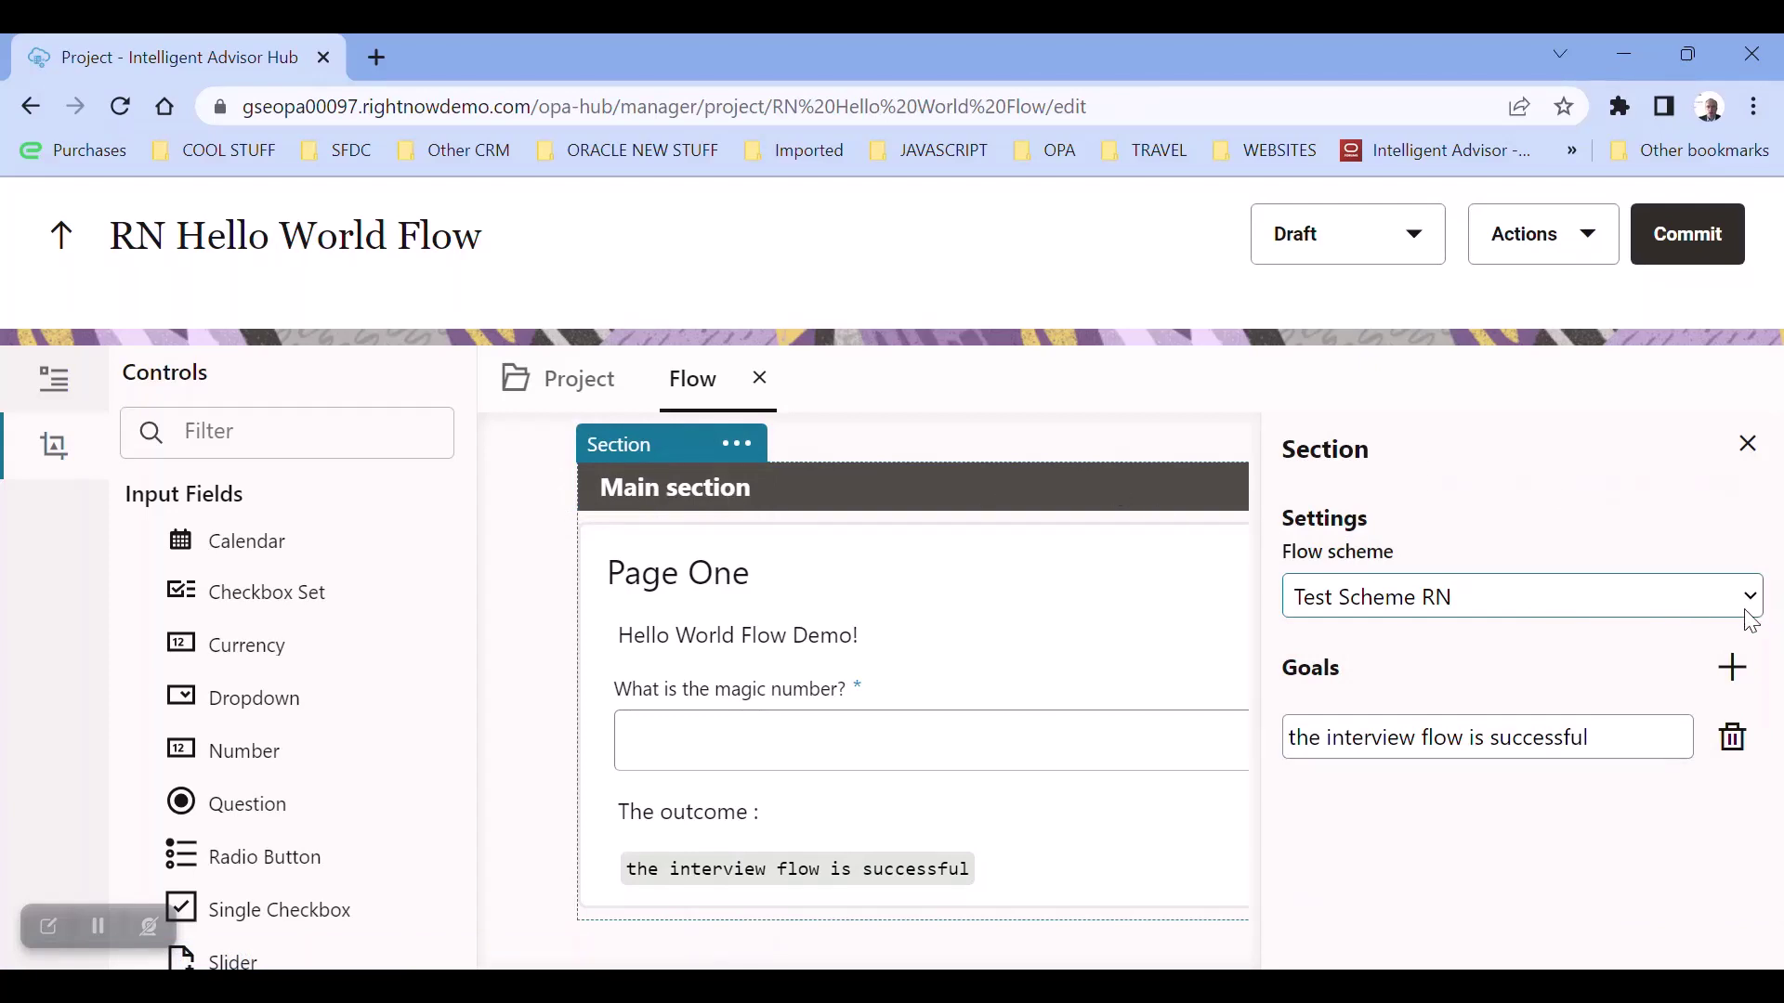
Return to the project list and open the Test Scheme RN flow scheme.
left_click(63, 242)
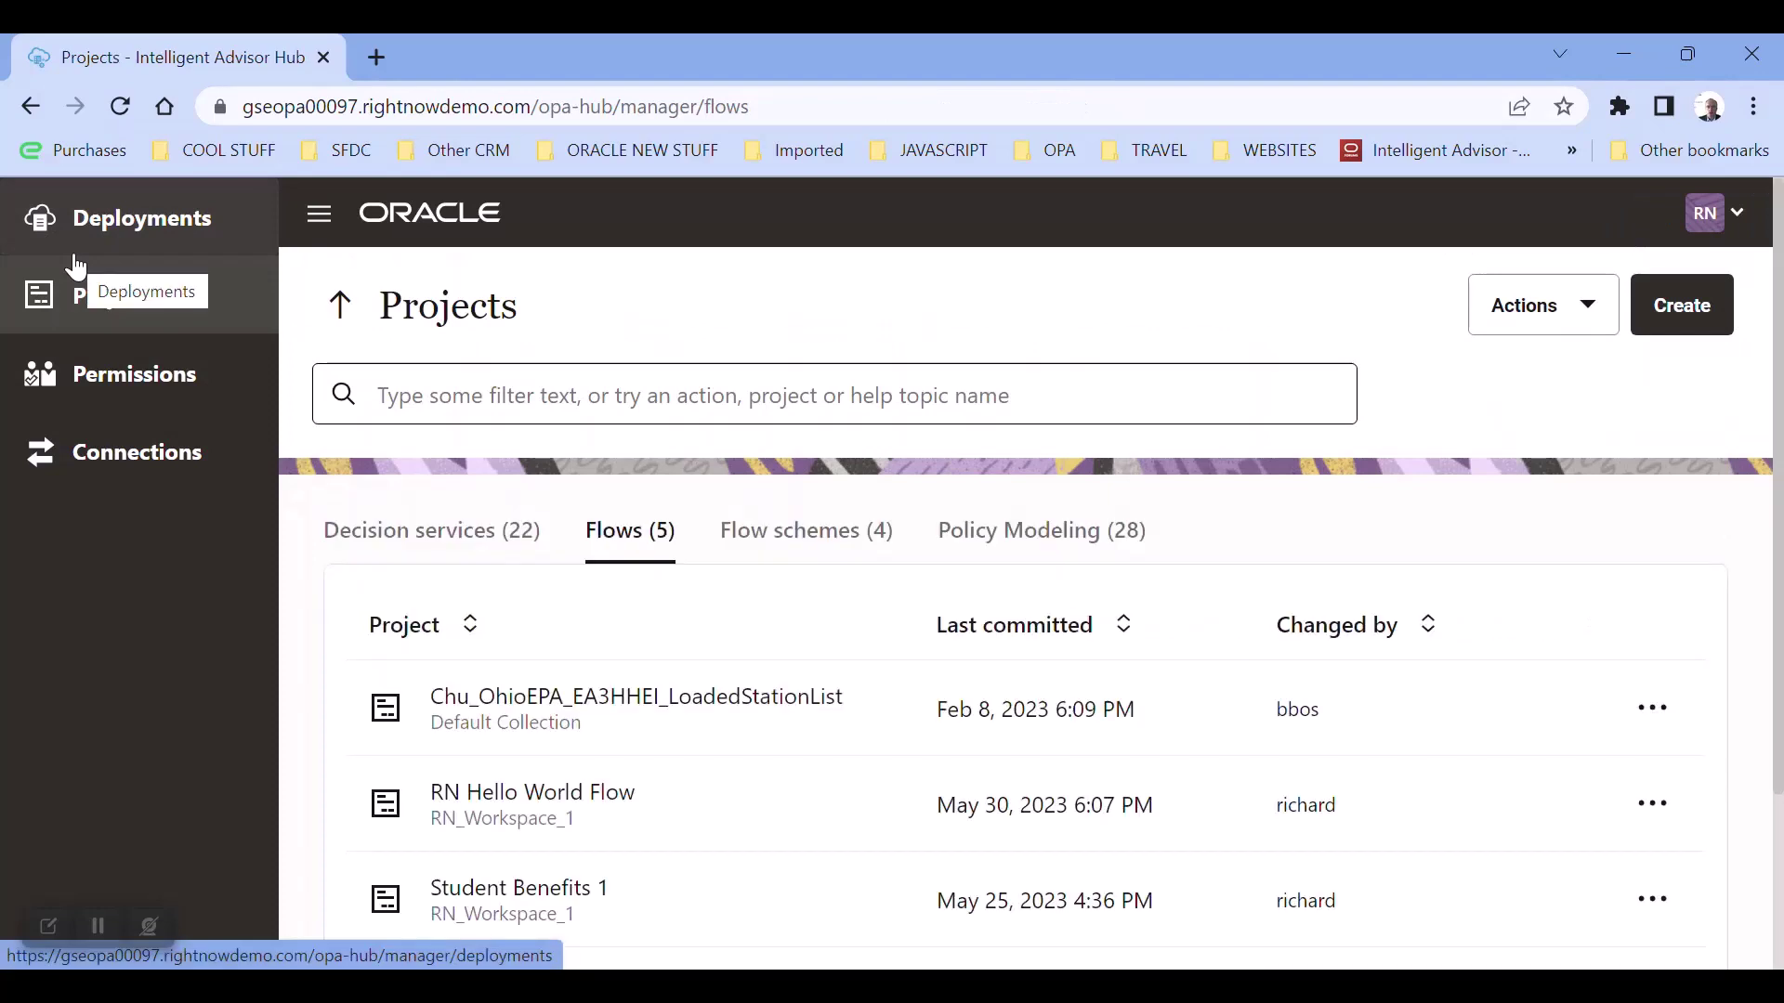
left_click(813, 531)
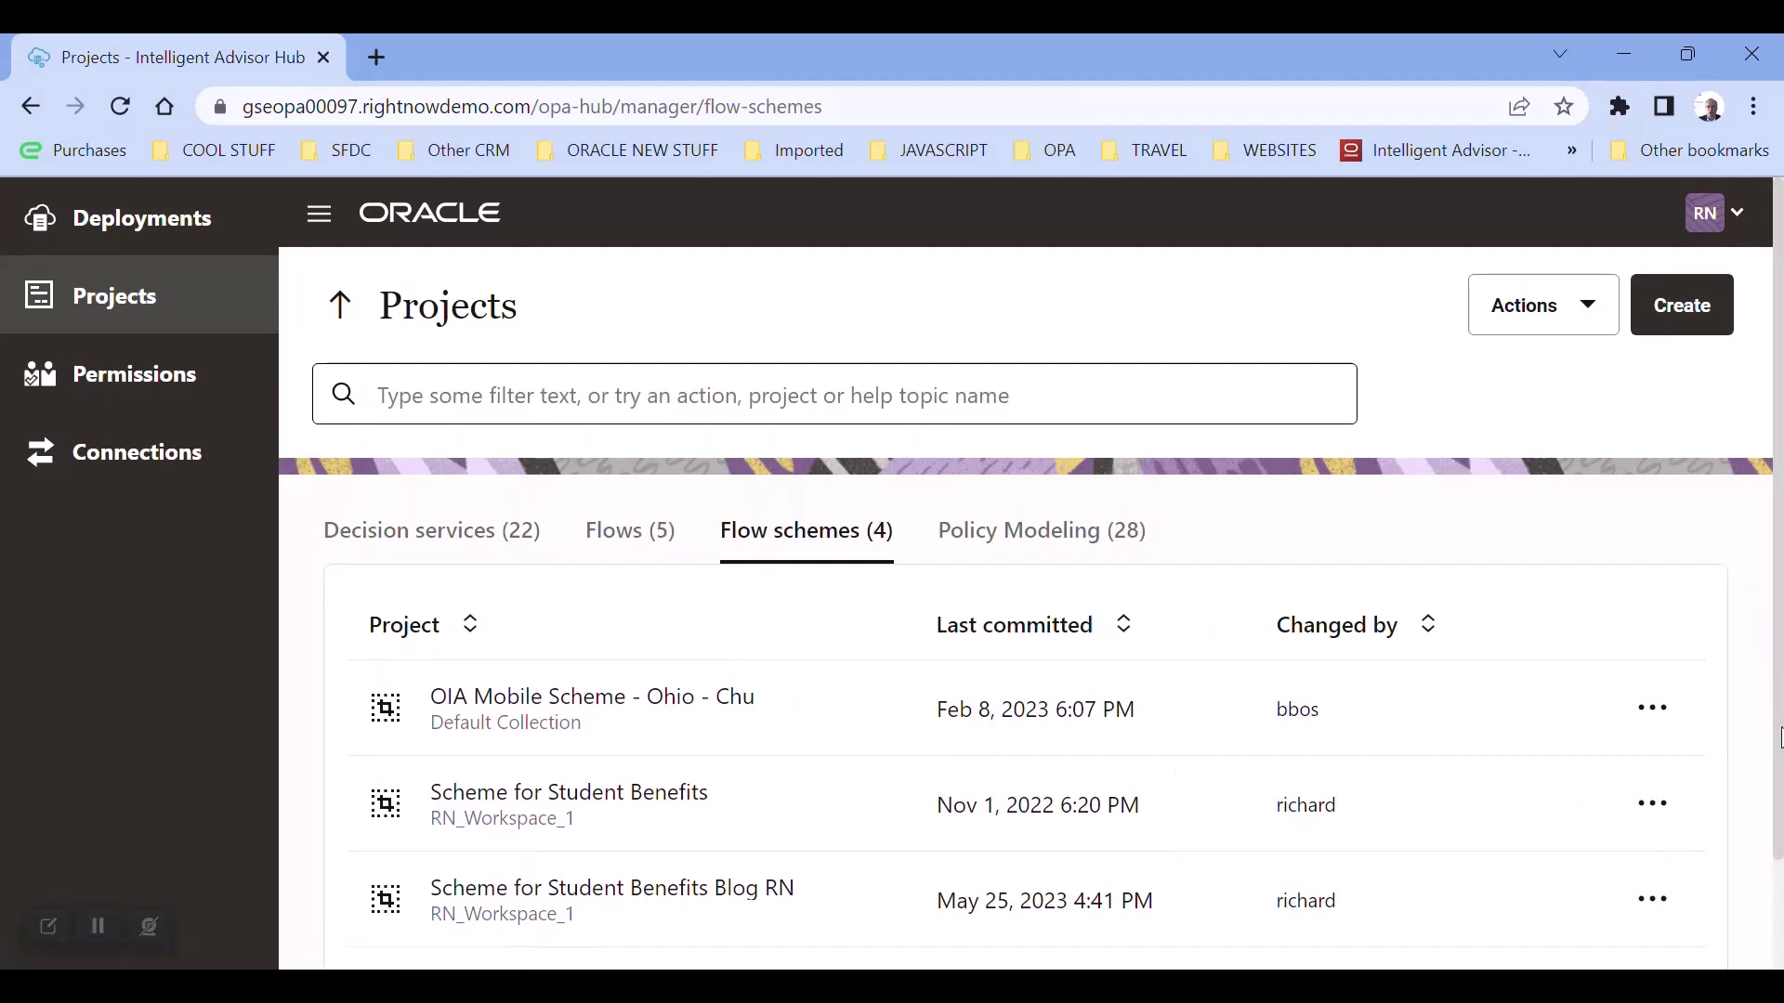
left_click_drag(1780, 739, 1780, 884)
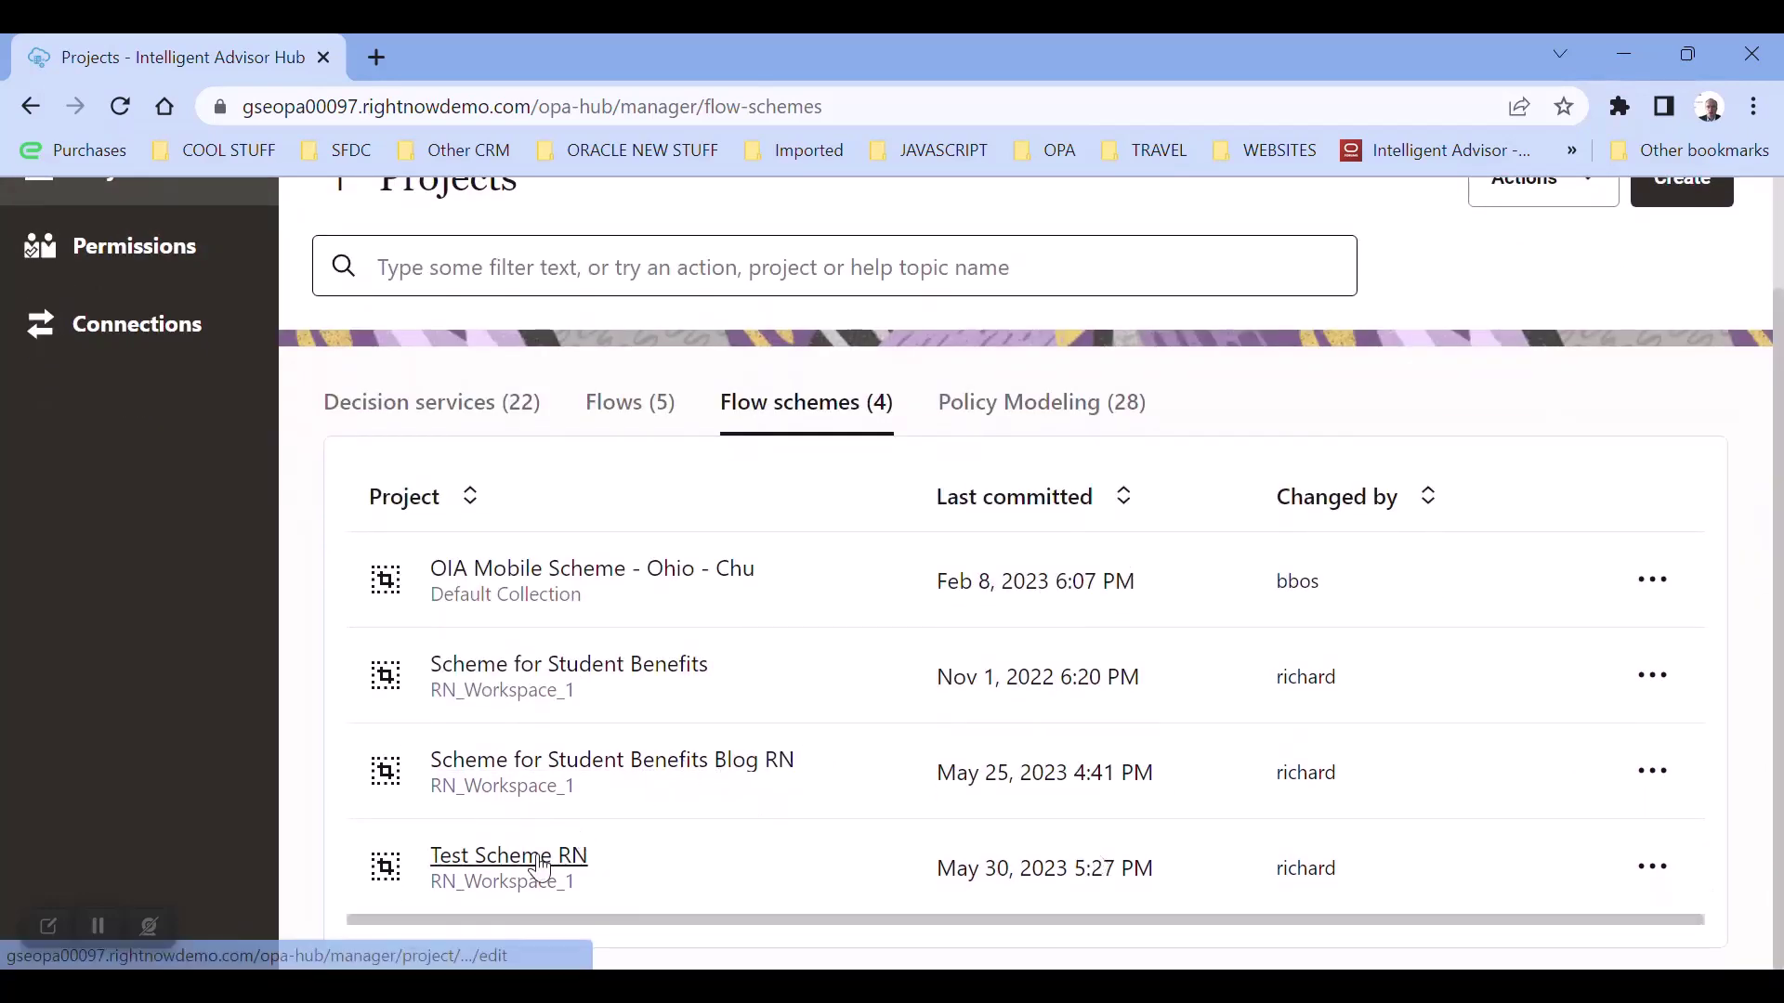
scroll(548, 864, "up", 2)
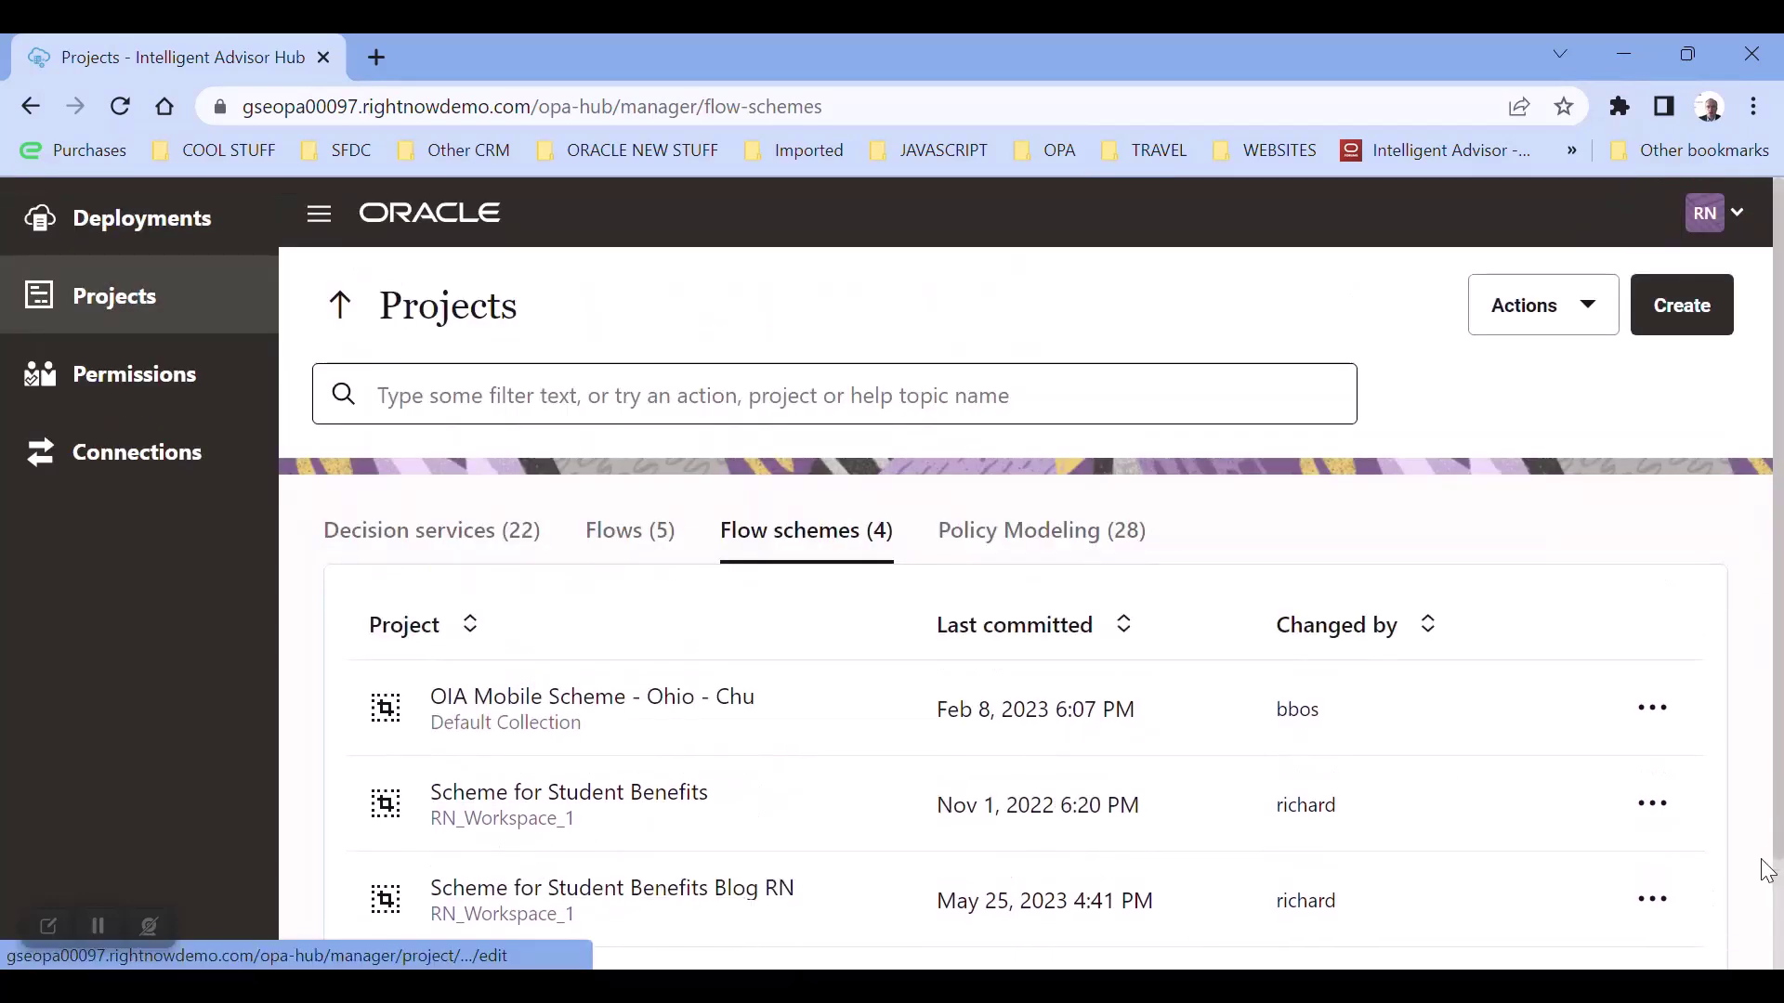
scroll(1764, 867, "down", 2)
left_click(464, 860)
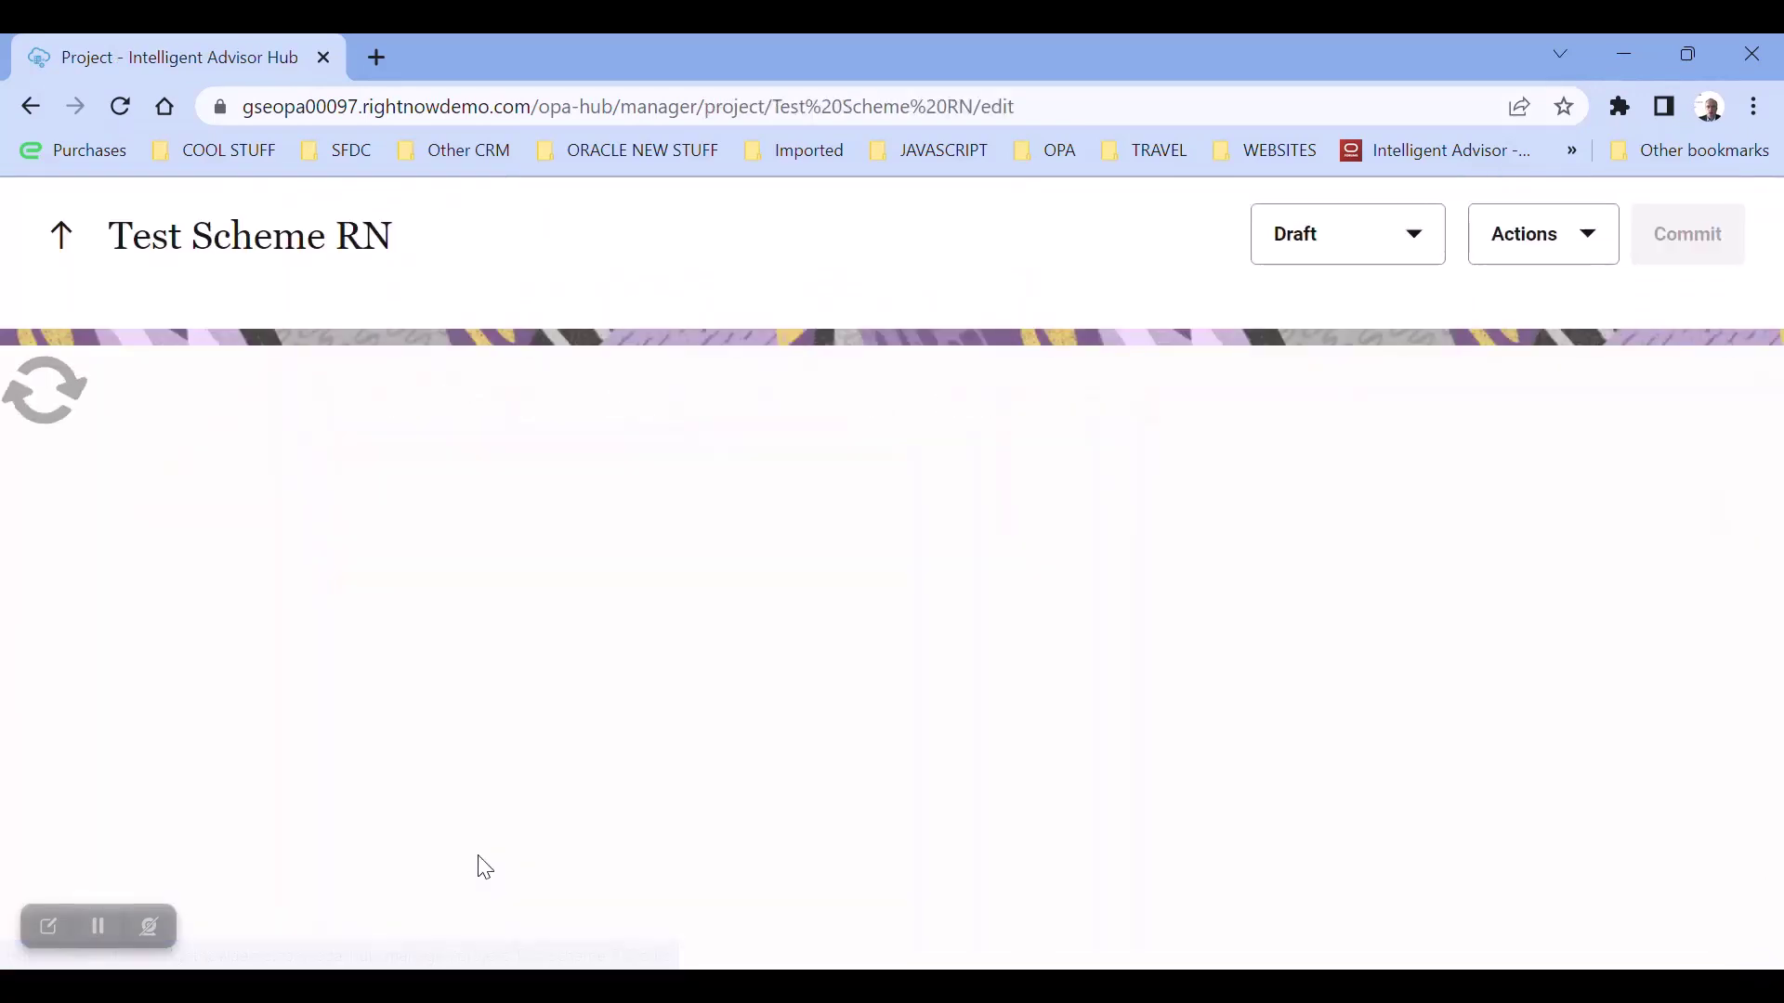
Examine the flow scheme's available controls, from the input fields through to the custom data actions.
scroll(759, 576, "down", 7)
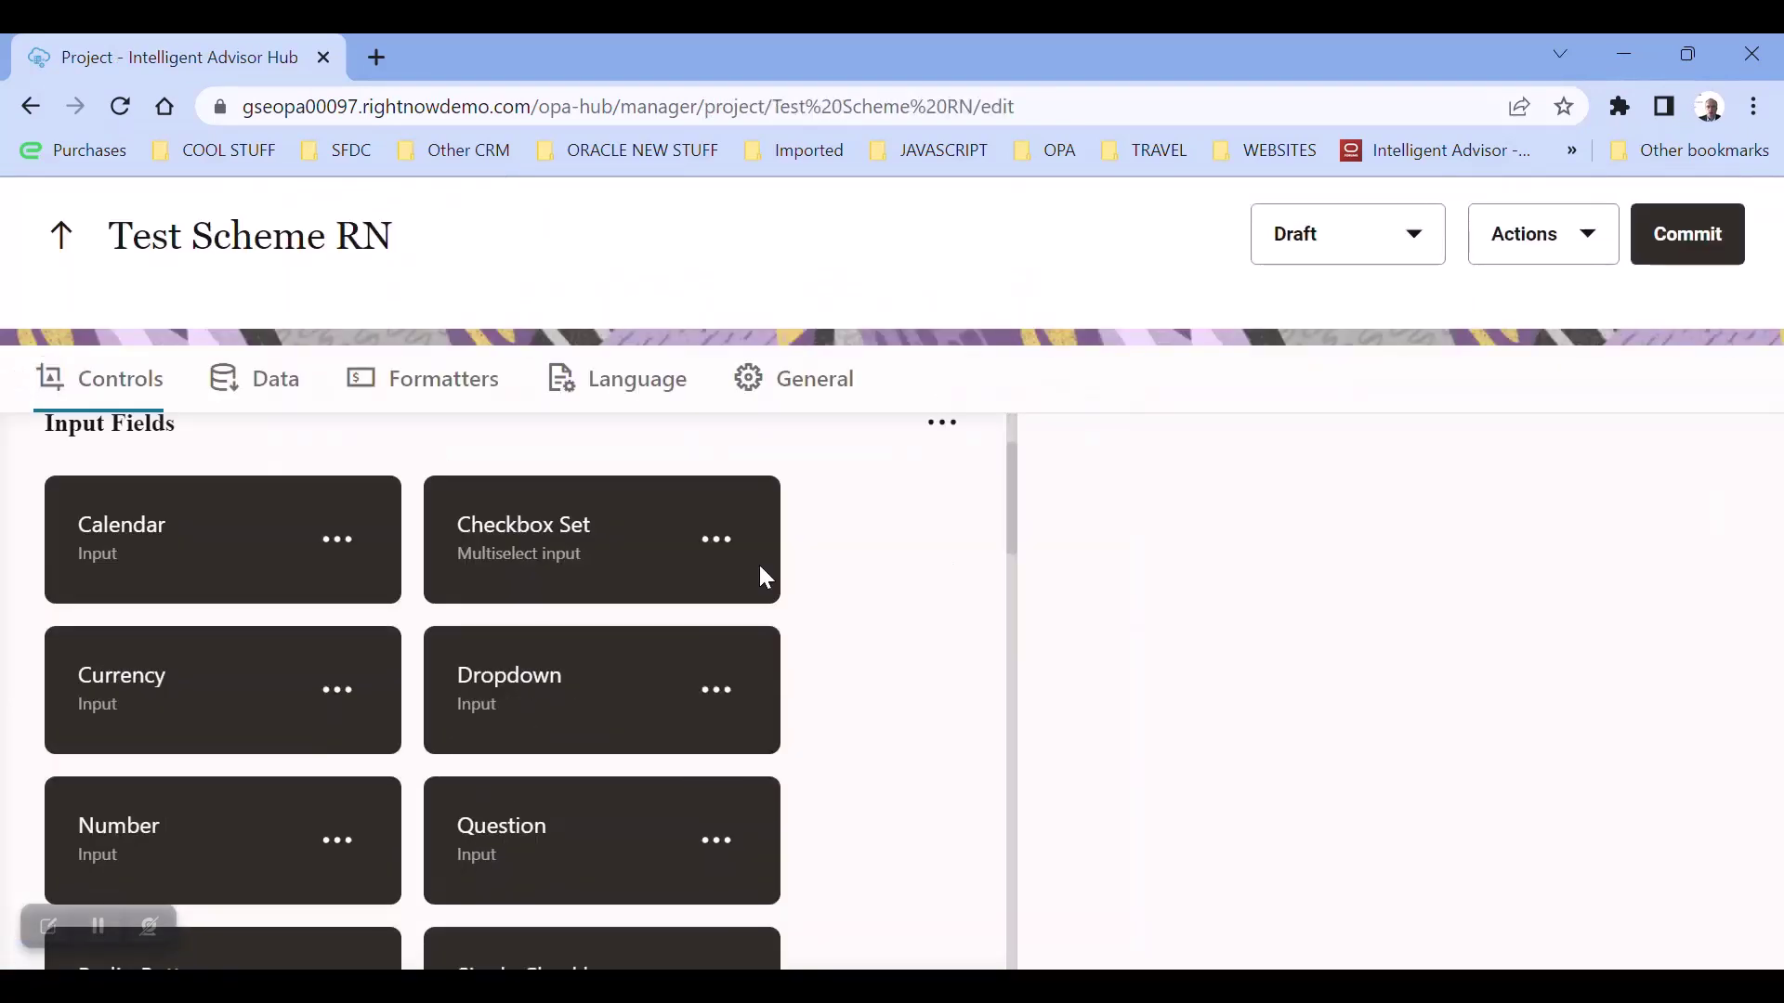
scroll(799, 583, "down", 4)
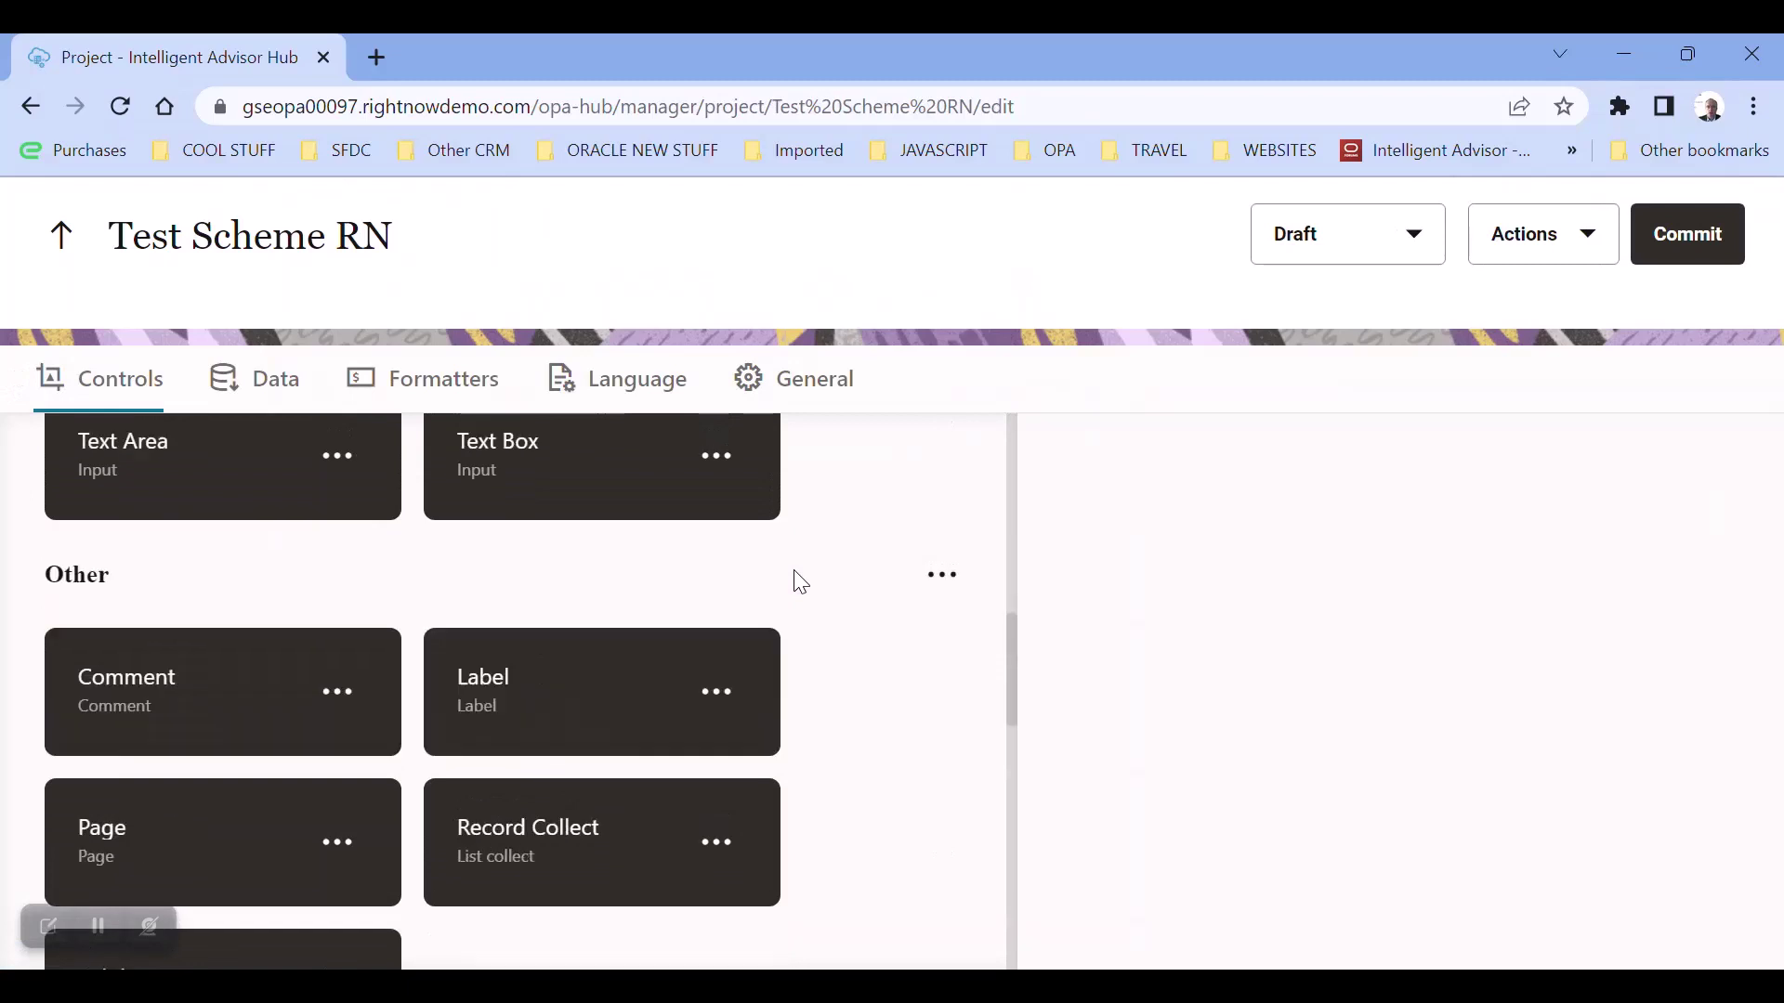
scroll(800, 583, "down", 7)
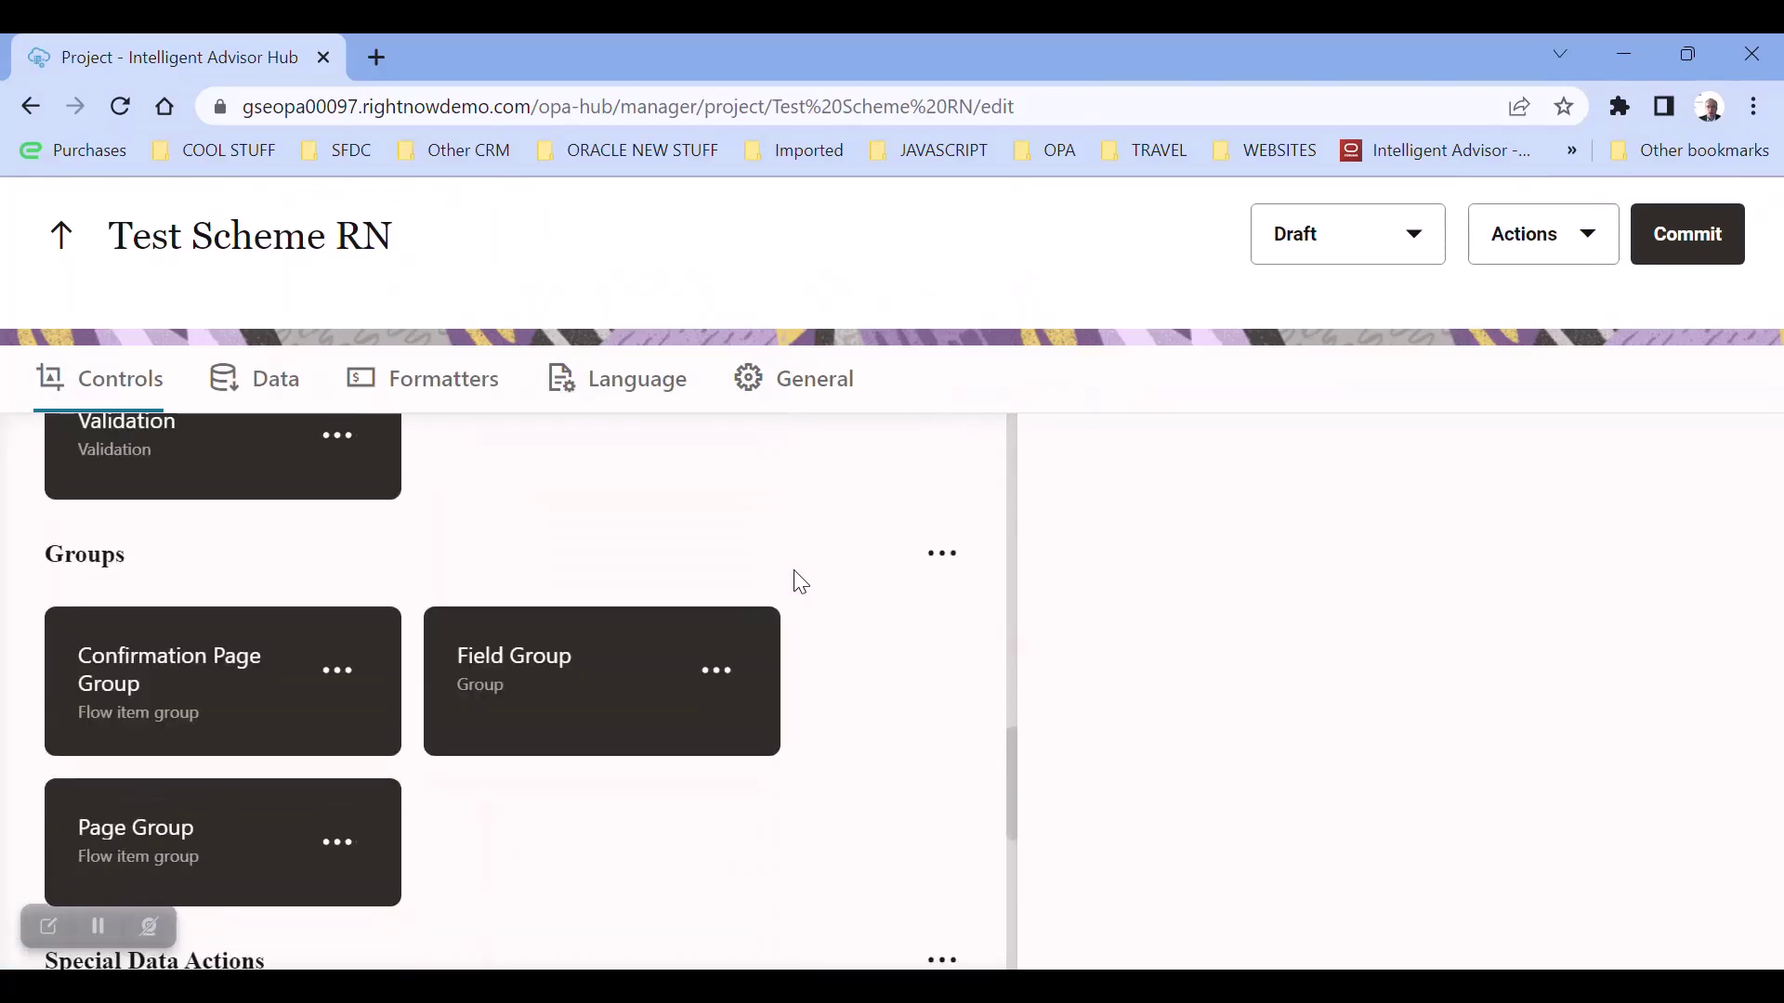
scroll(800, 583, "down", 4)
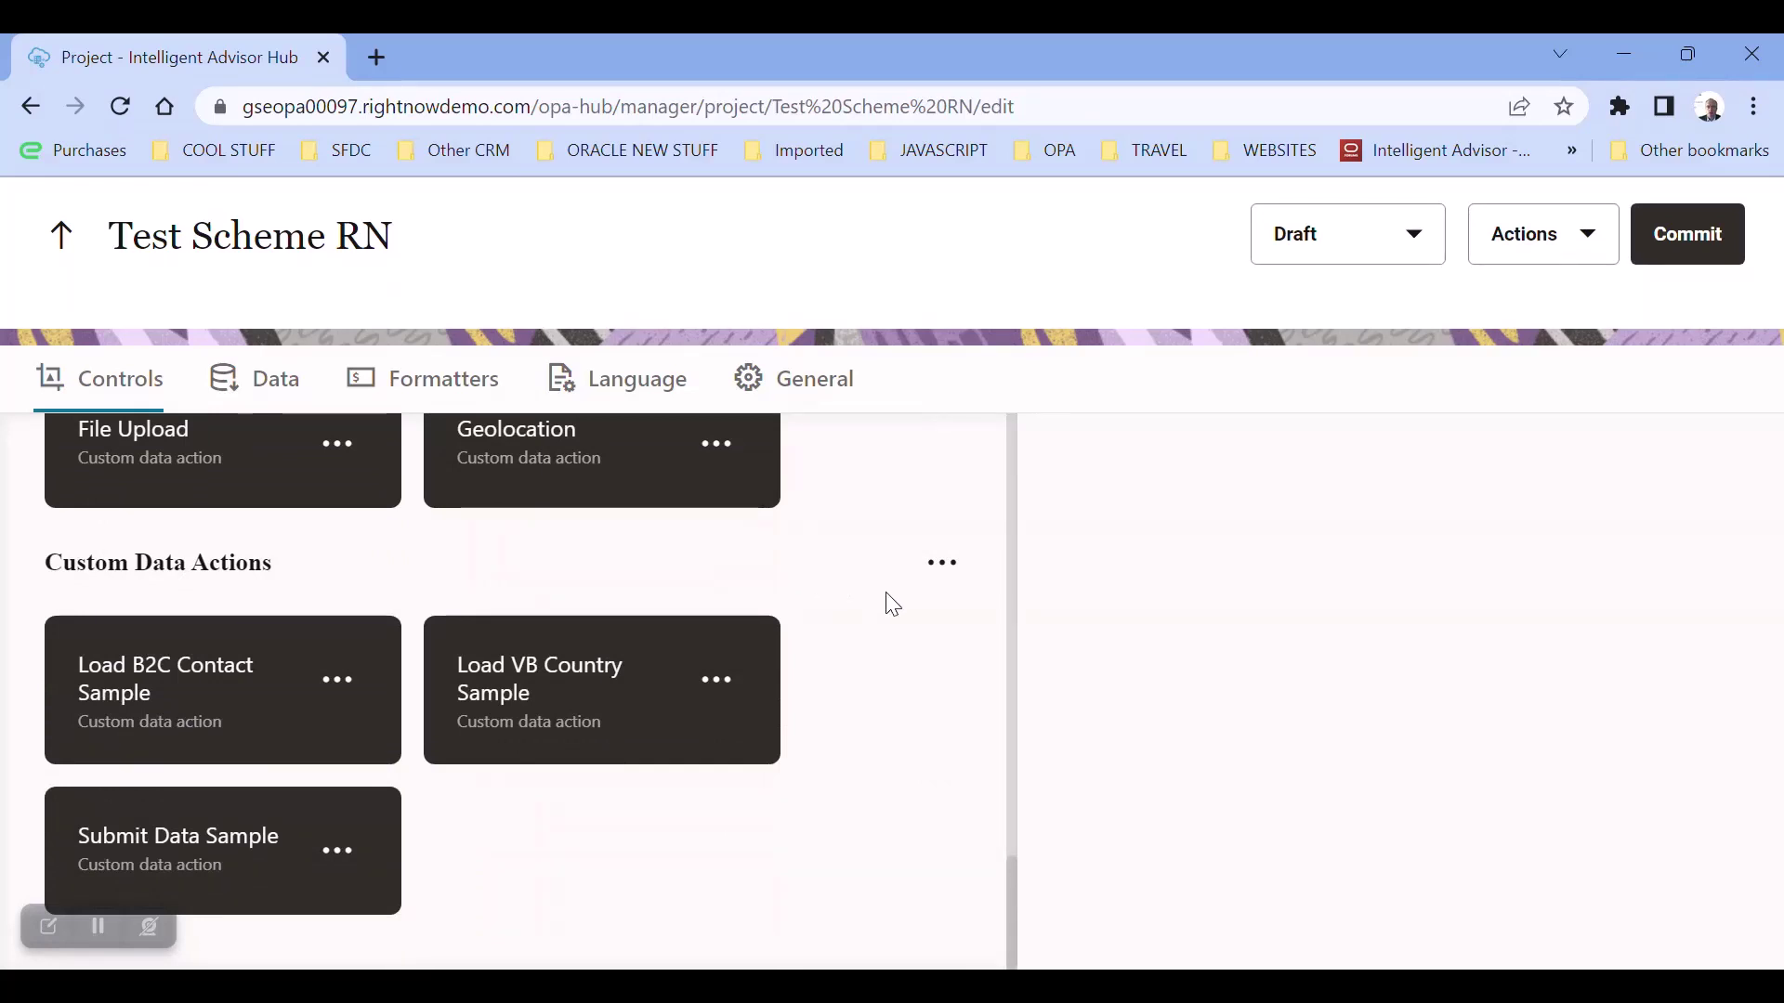
scroll(893, 605, "up", 20)
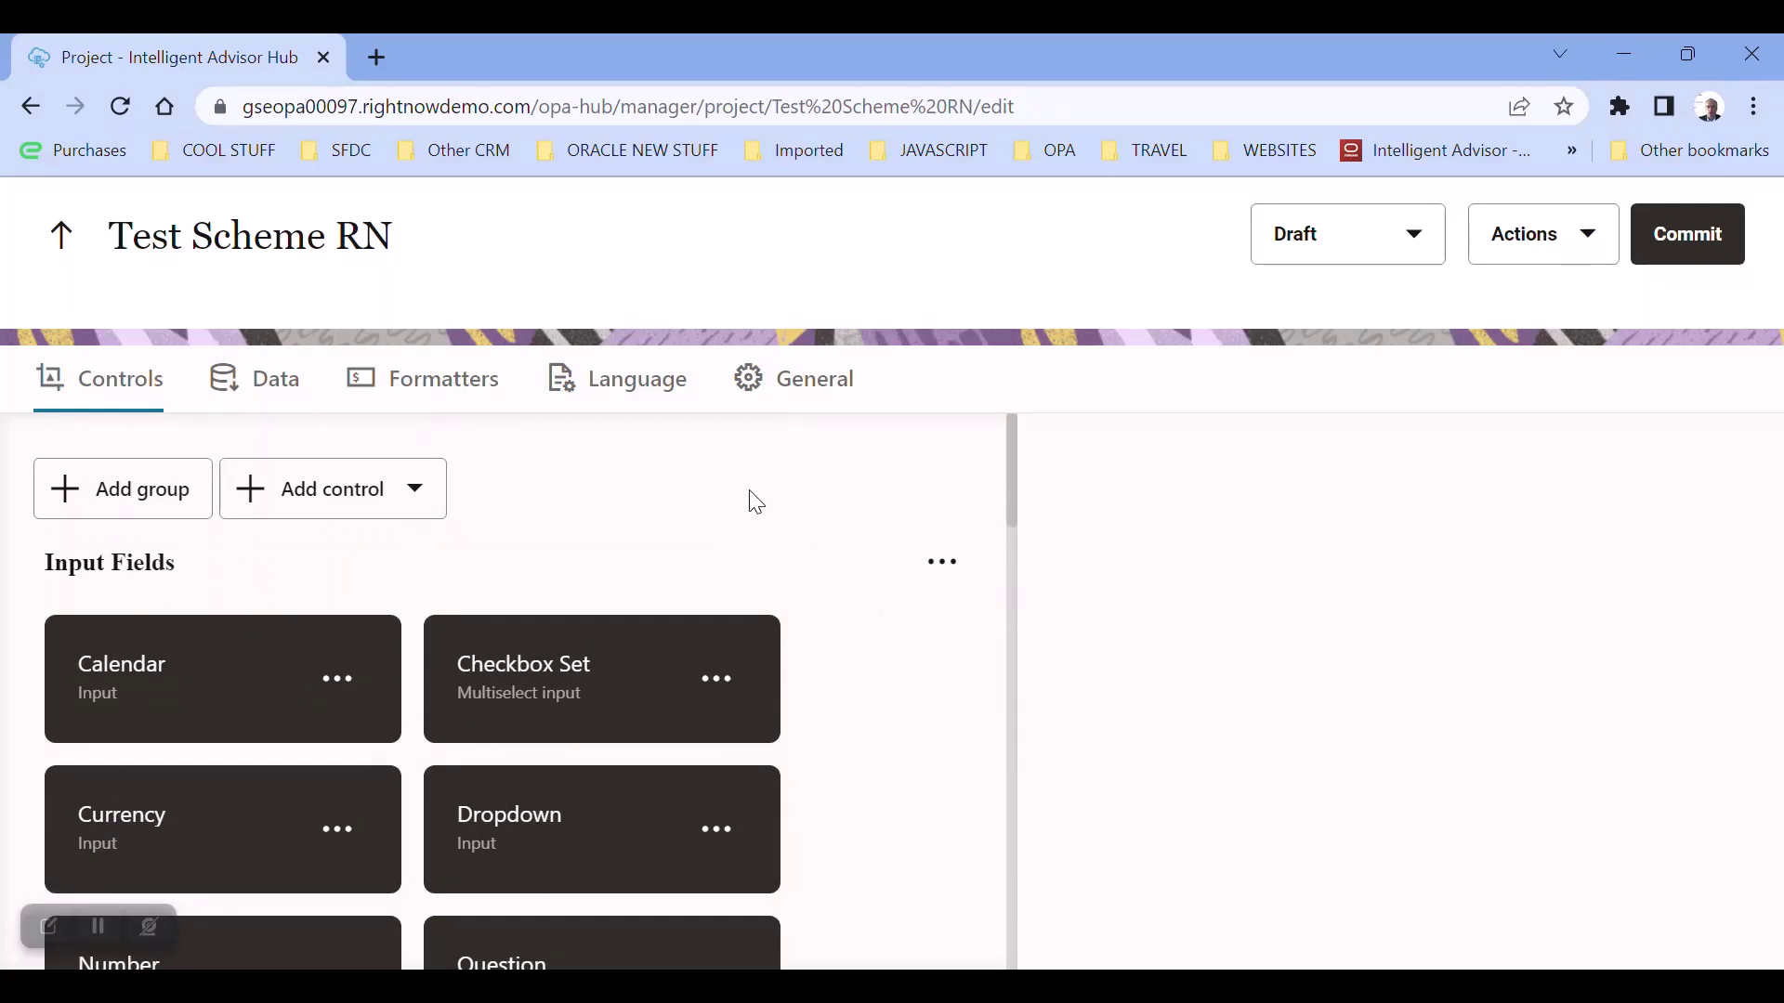
Review the scheme's language, formatter, data and control settings, finishing on the data settings.
left_click(609, 374)
left_click(415, 397)
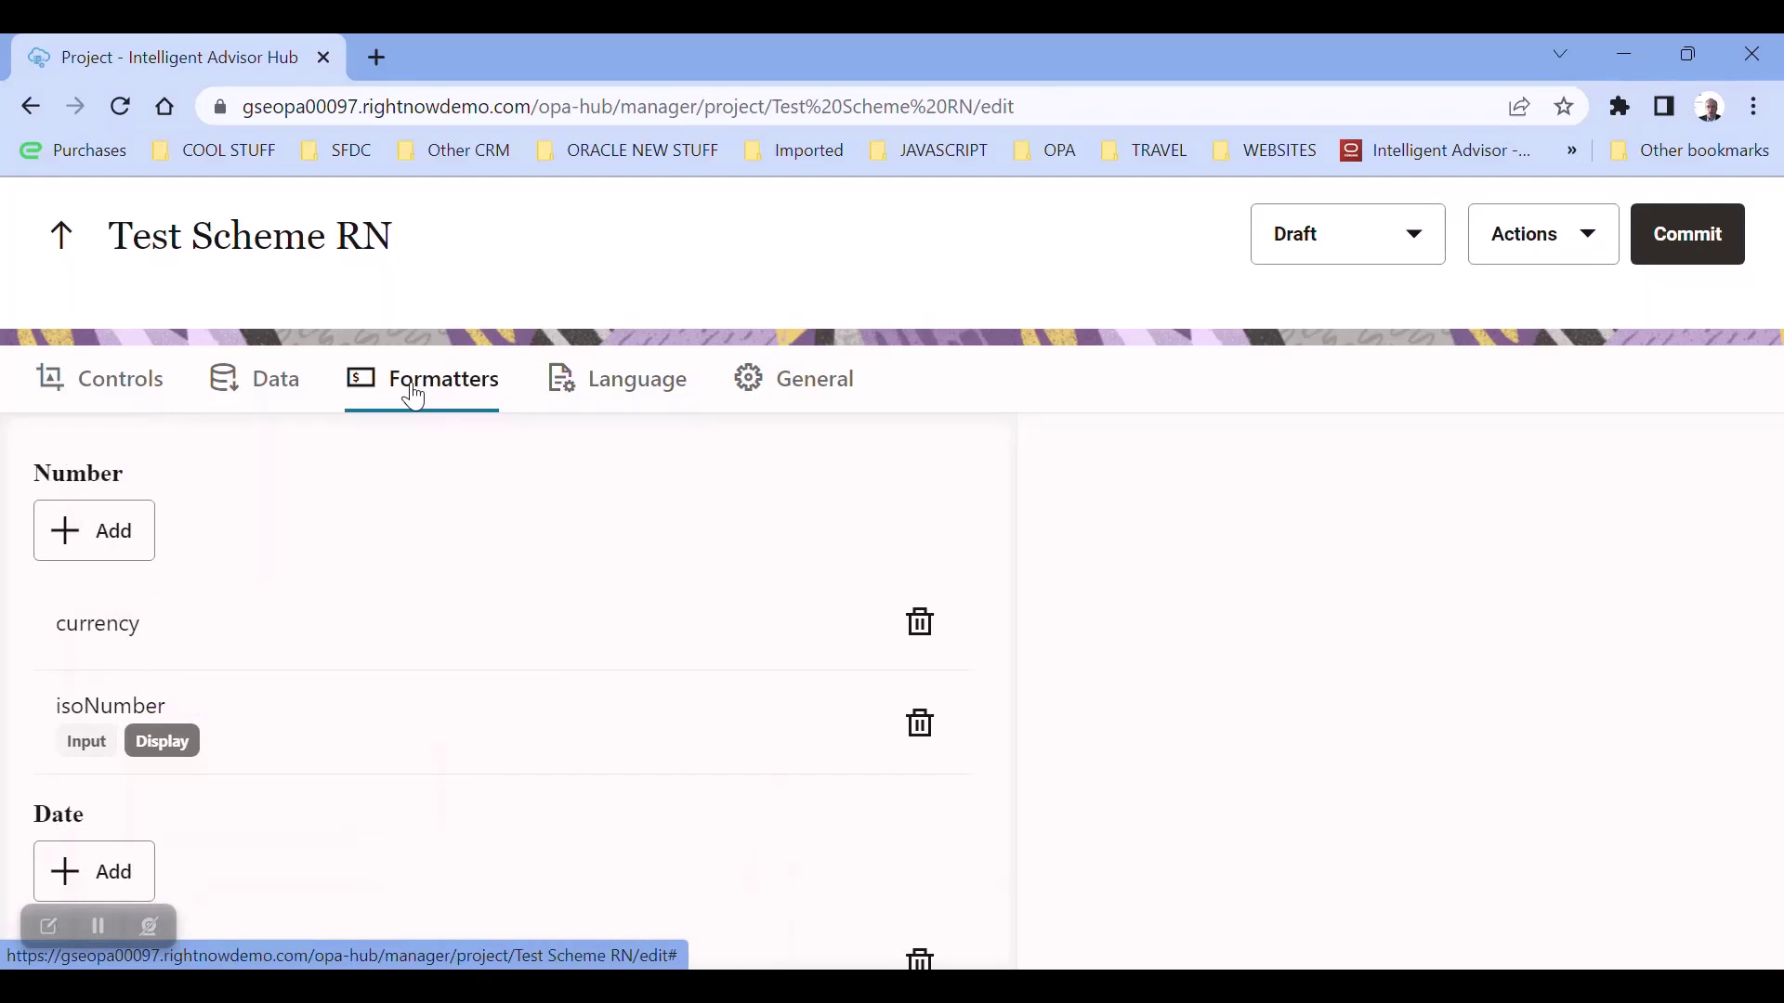
left_click(243, 394)
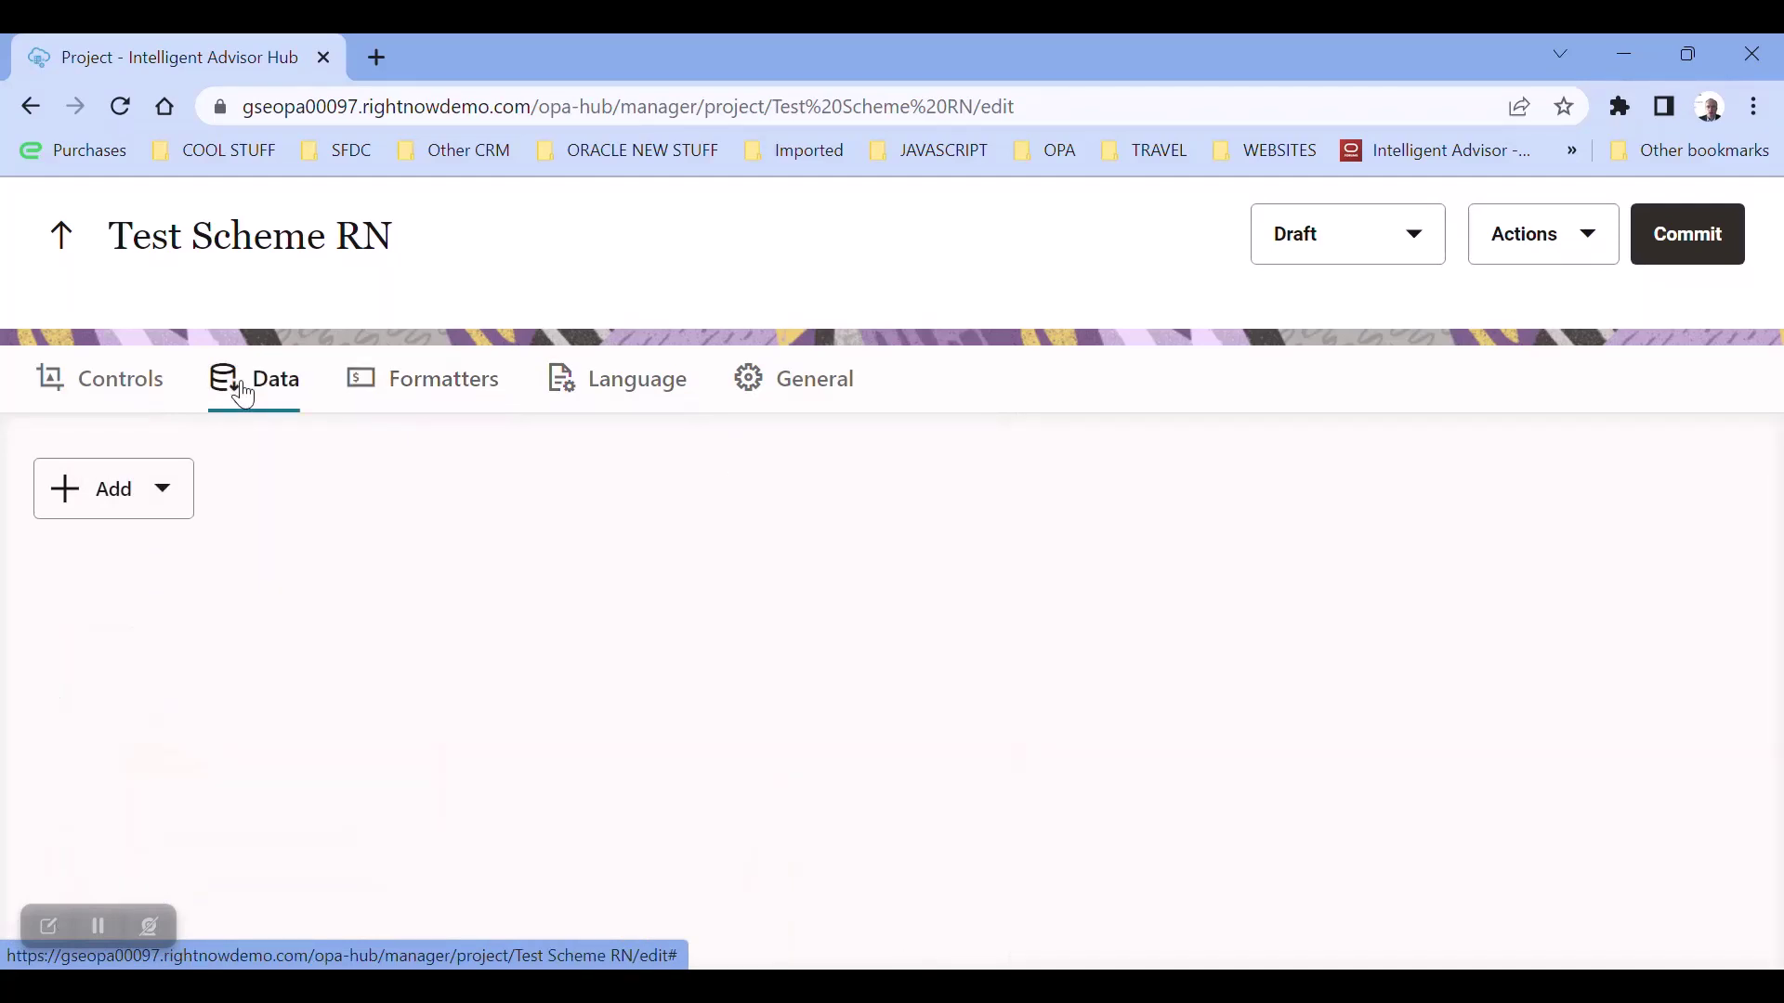
left_click(119, 387)
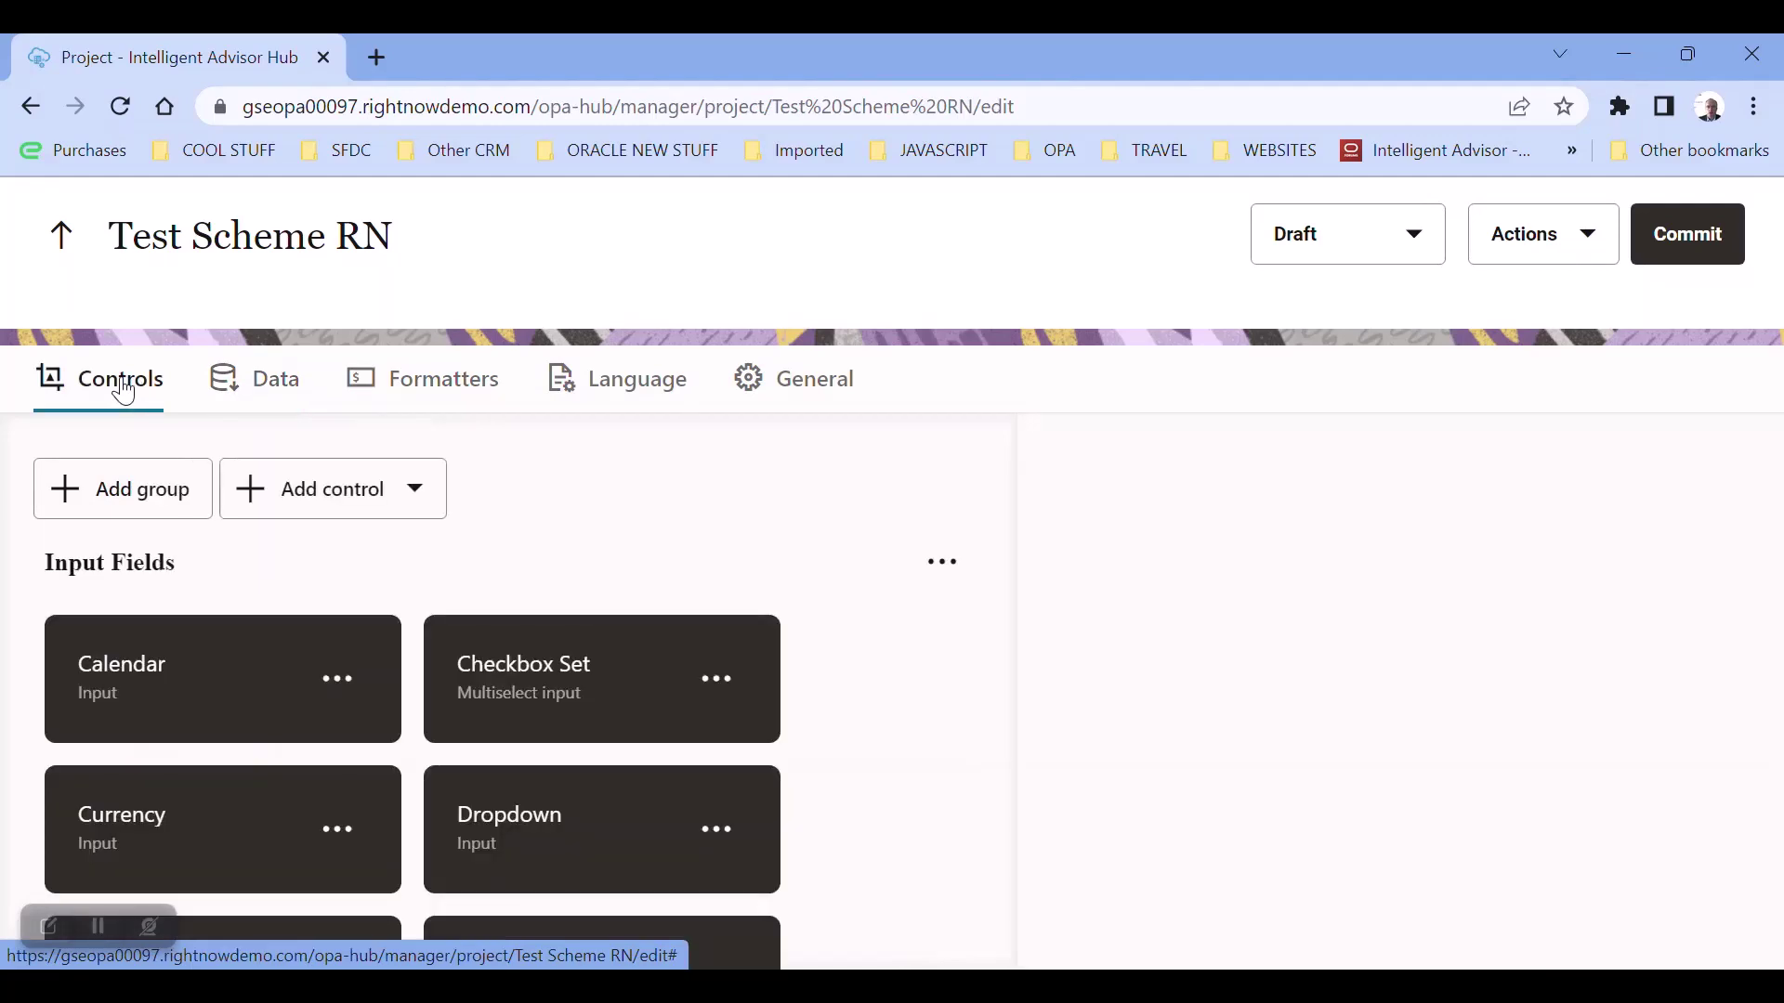
left_click(251, 390)
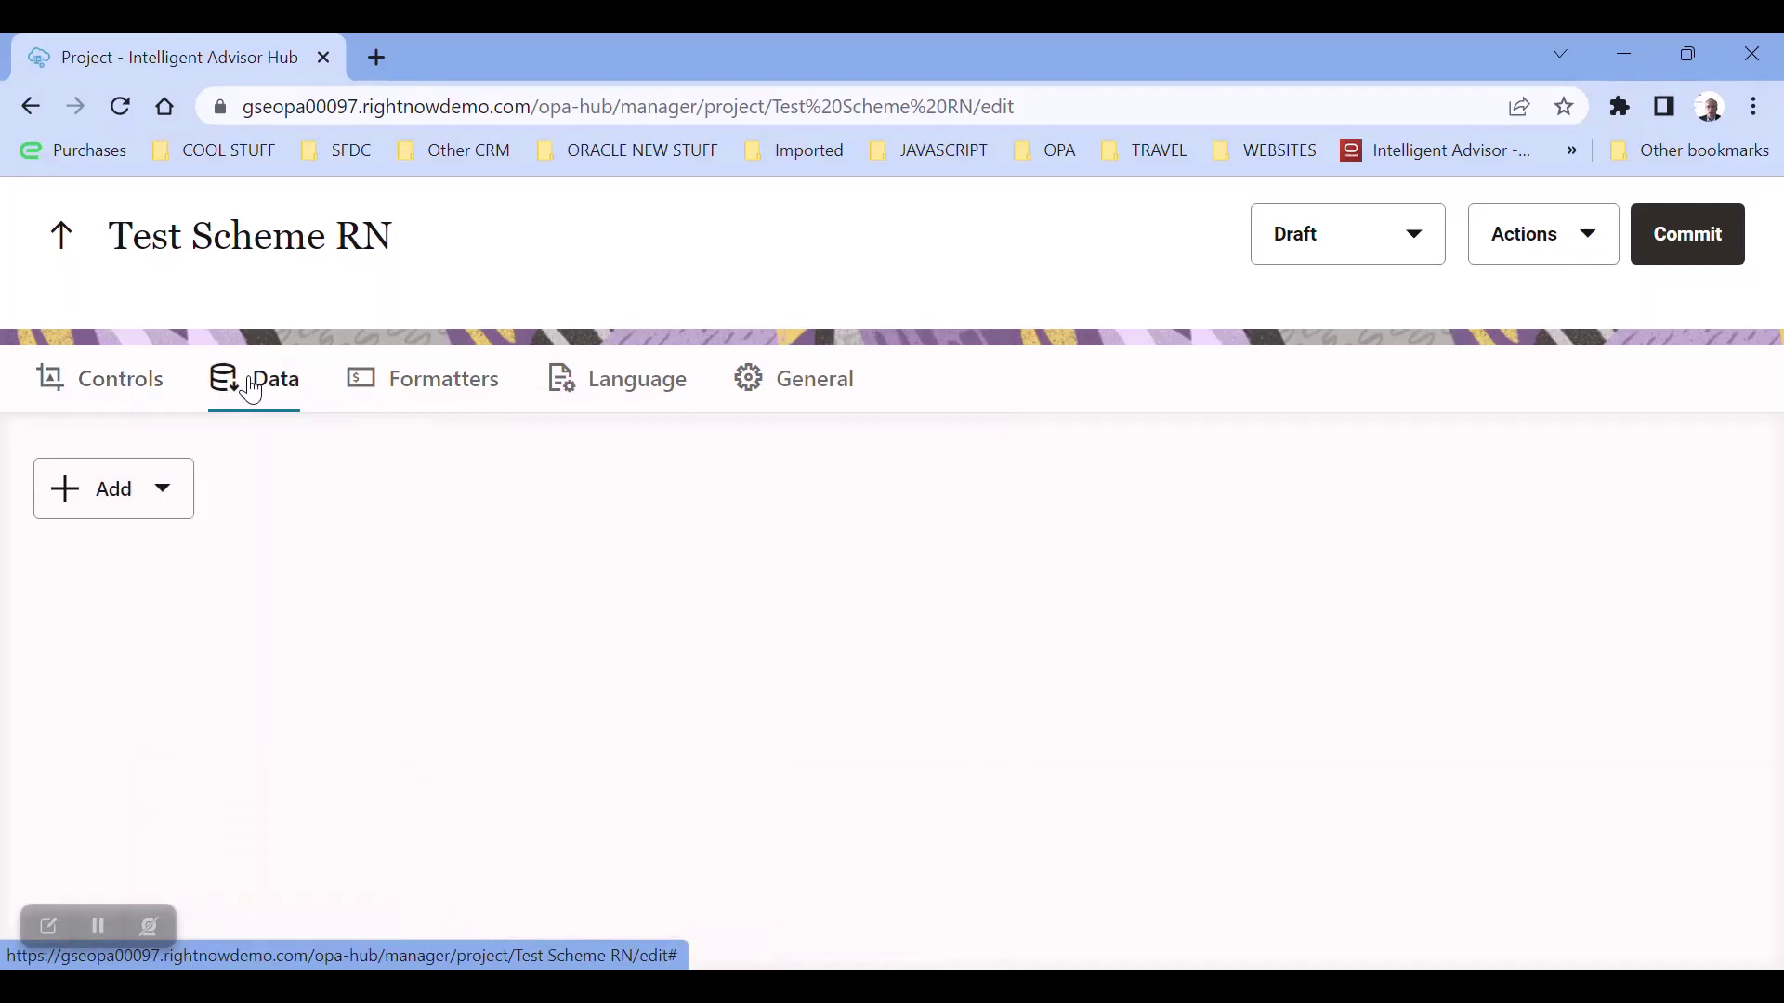
Leave the flow scheme and reopen the RN Hello World Flow project from the flow projects.
left_click(63, 240)
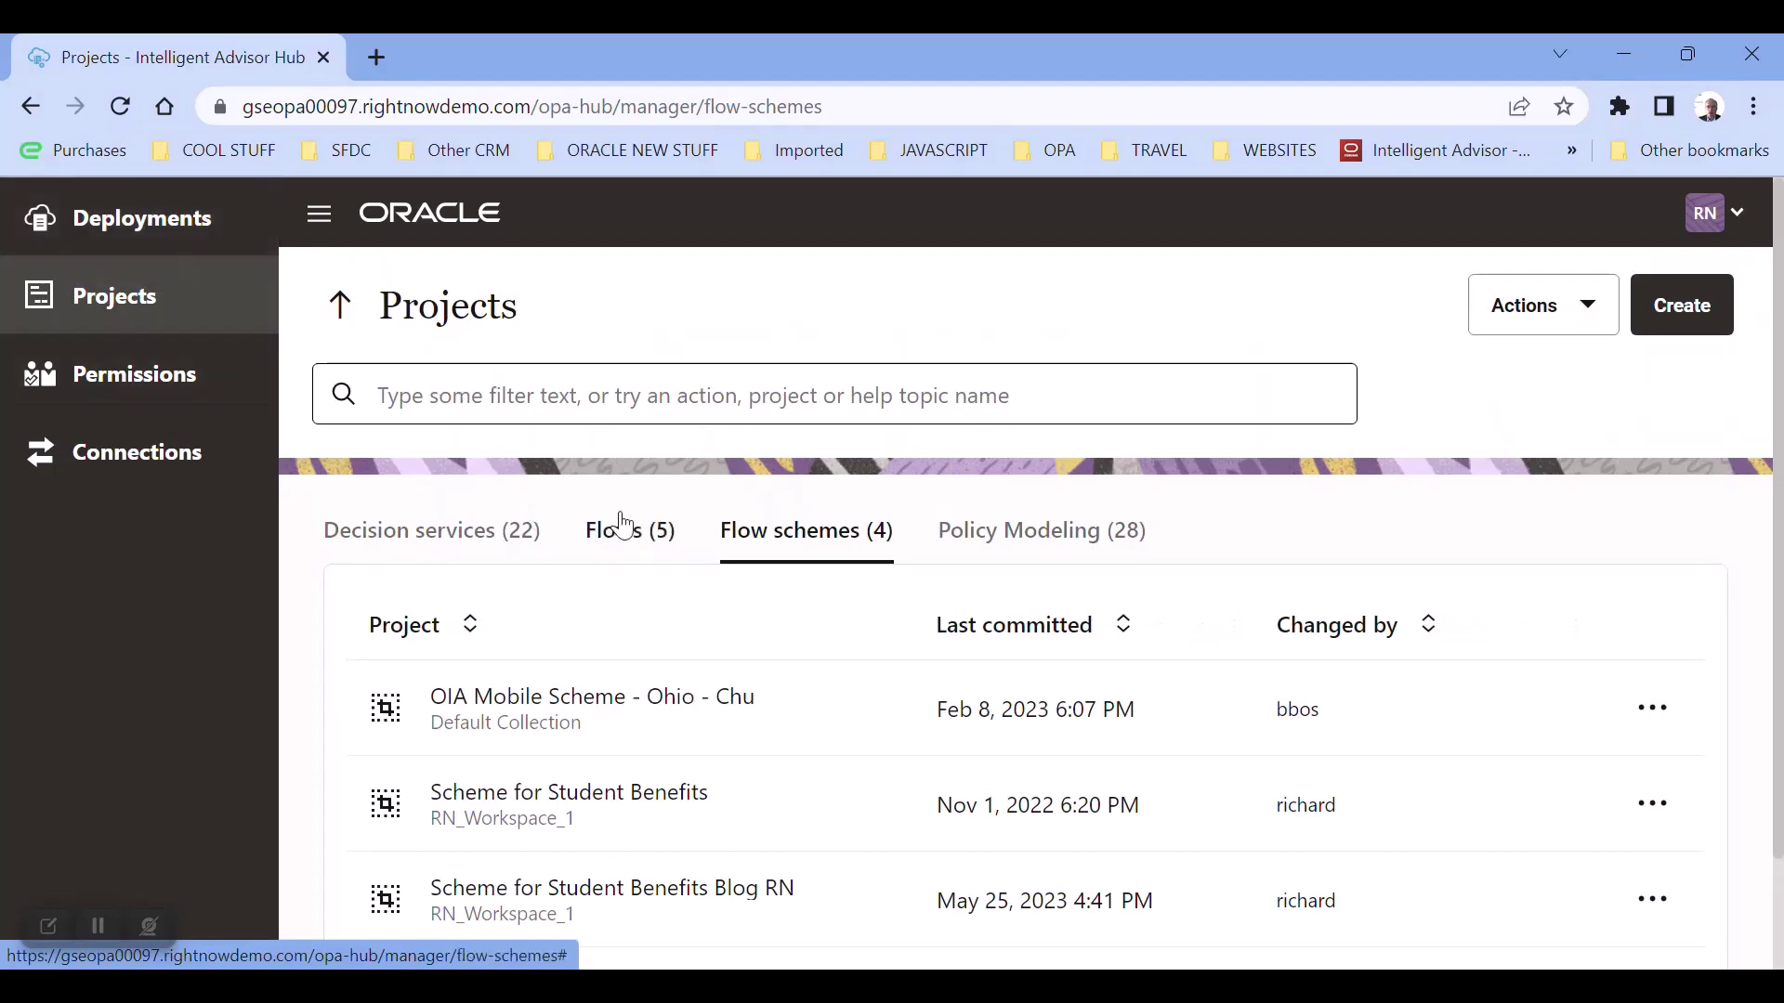
left_click(619, 547)
scroll(623, 549, "down", 2)
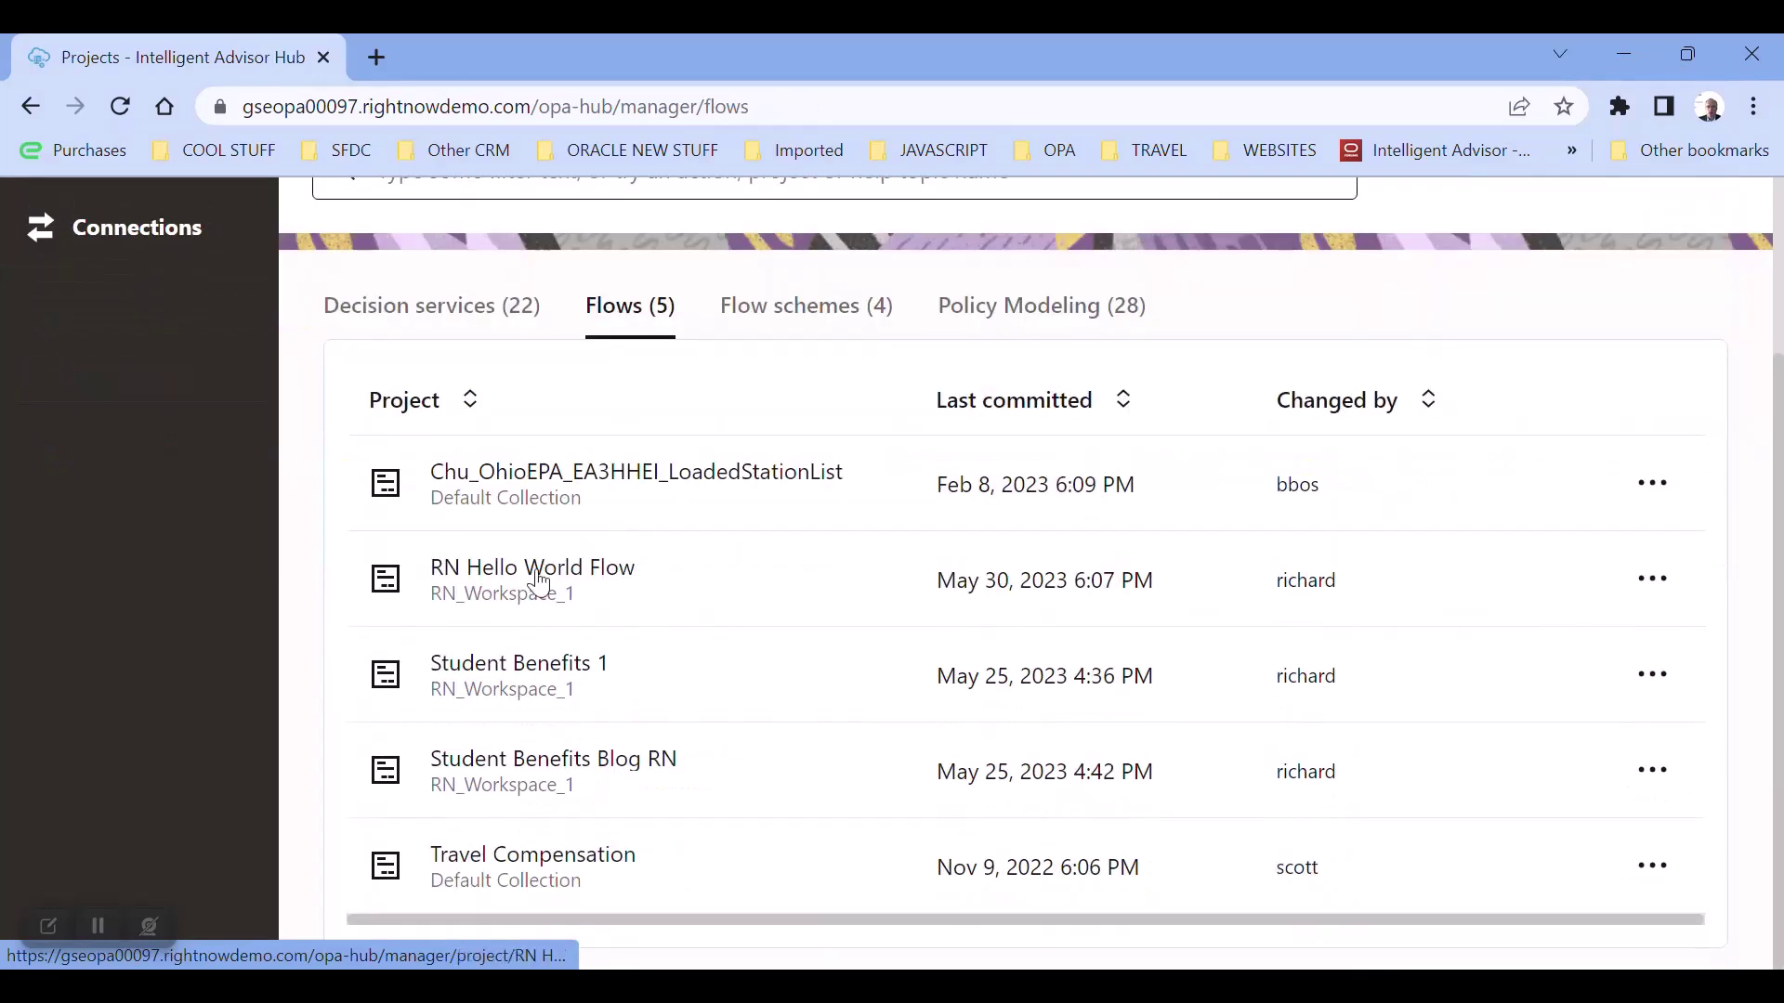
scroll(534, 574, "up", 2)
left_click(598, 794)
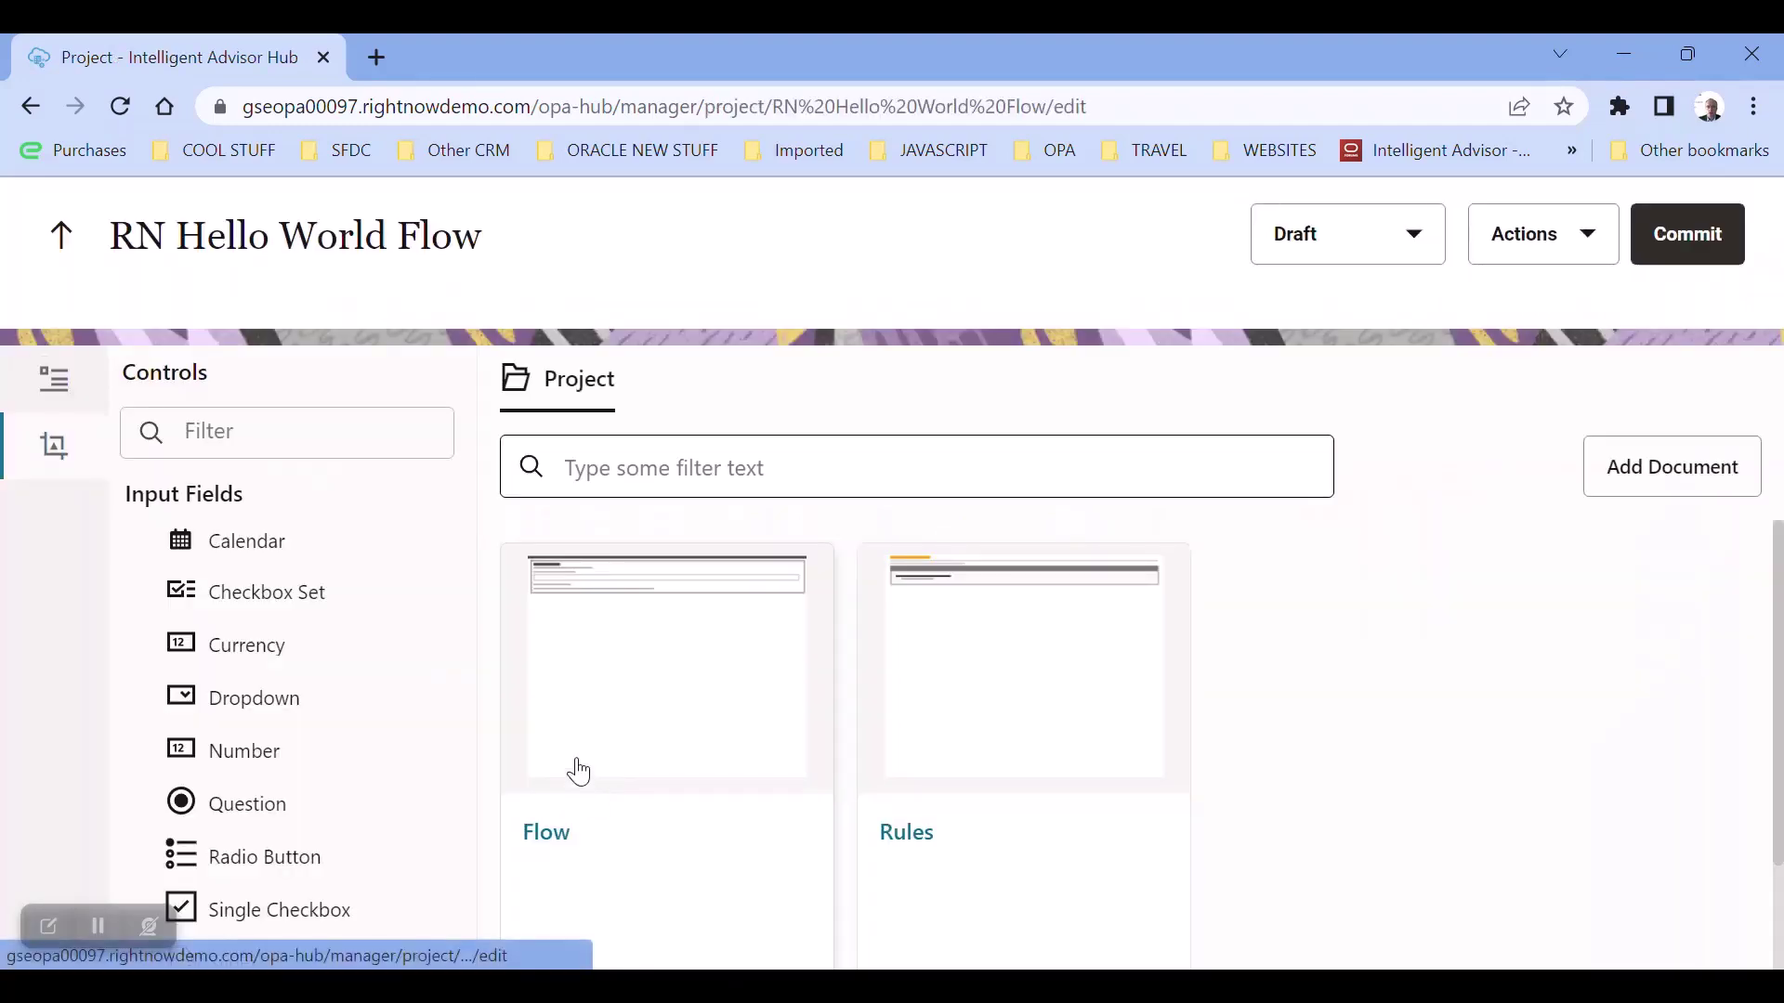
List the project's data and inspect where "the interview flow is successful" and "the magic number" are used.
left_click(56, 388)
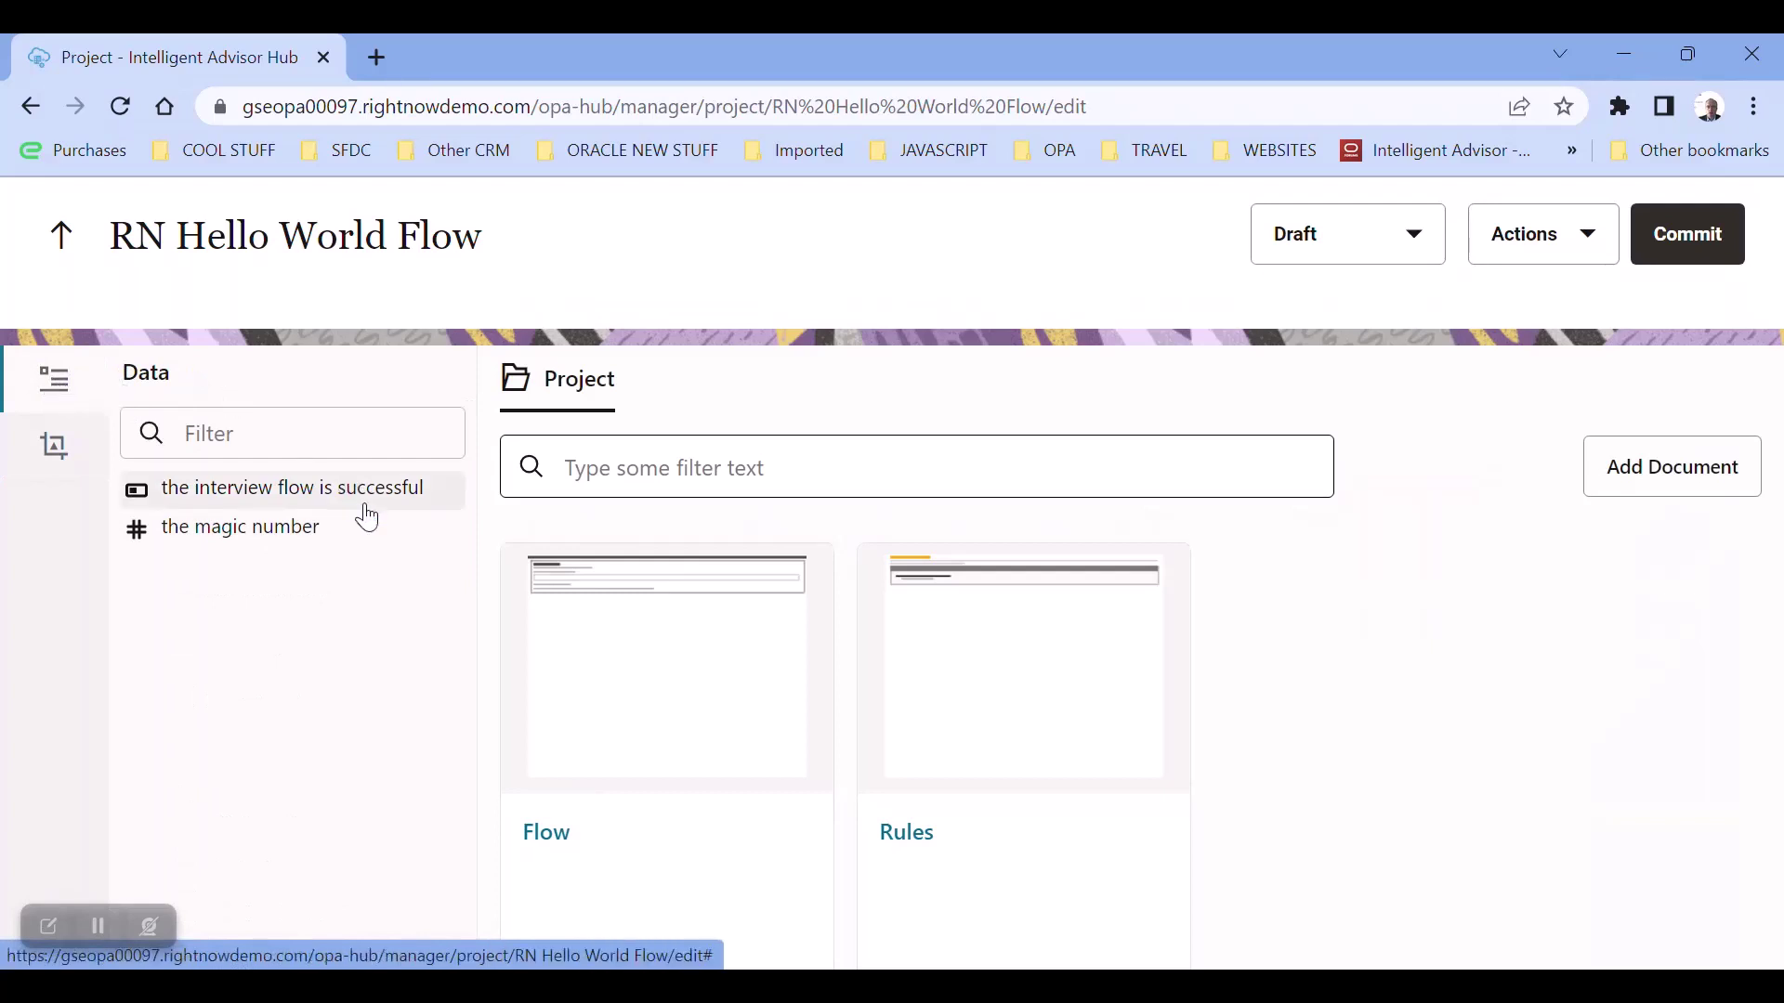
left_click(337, 509)
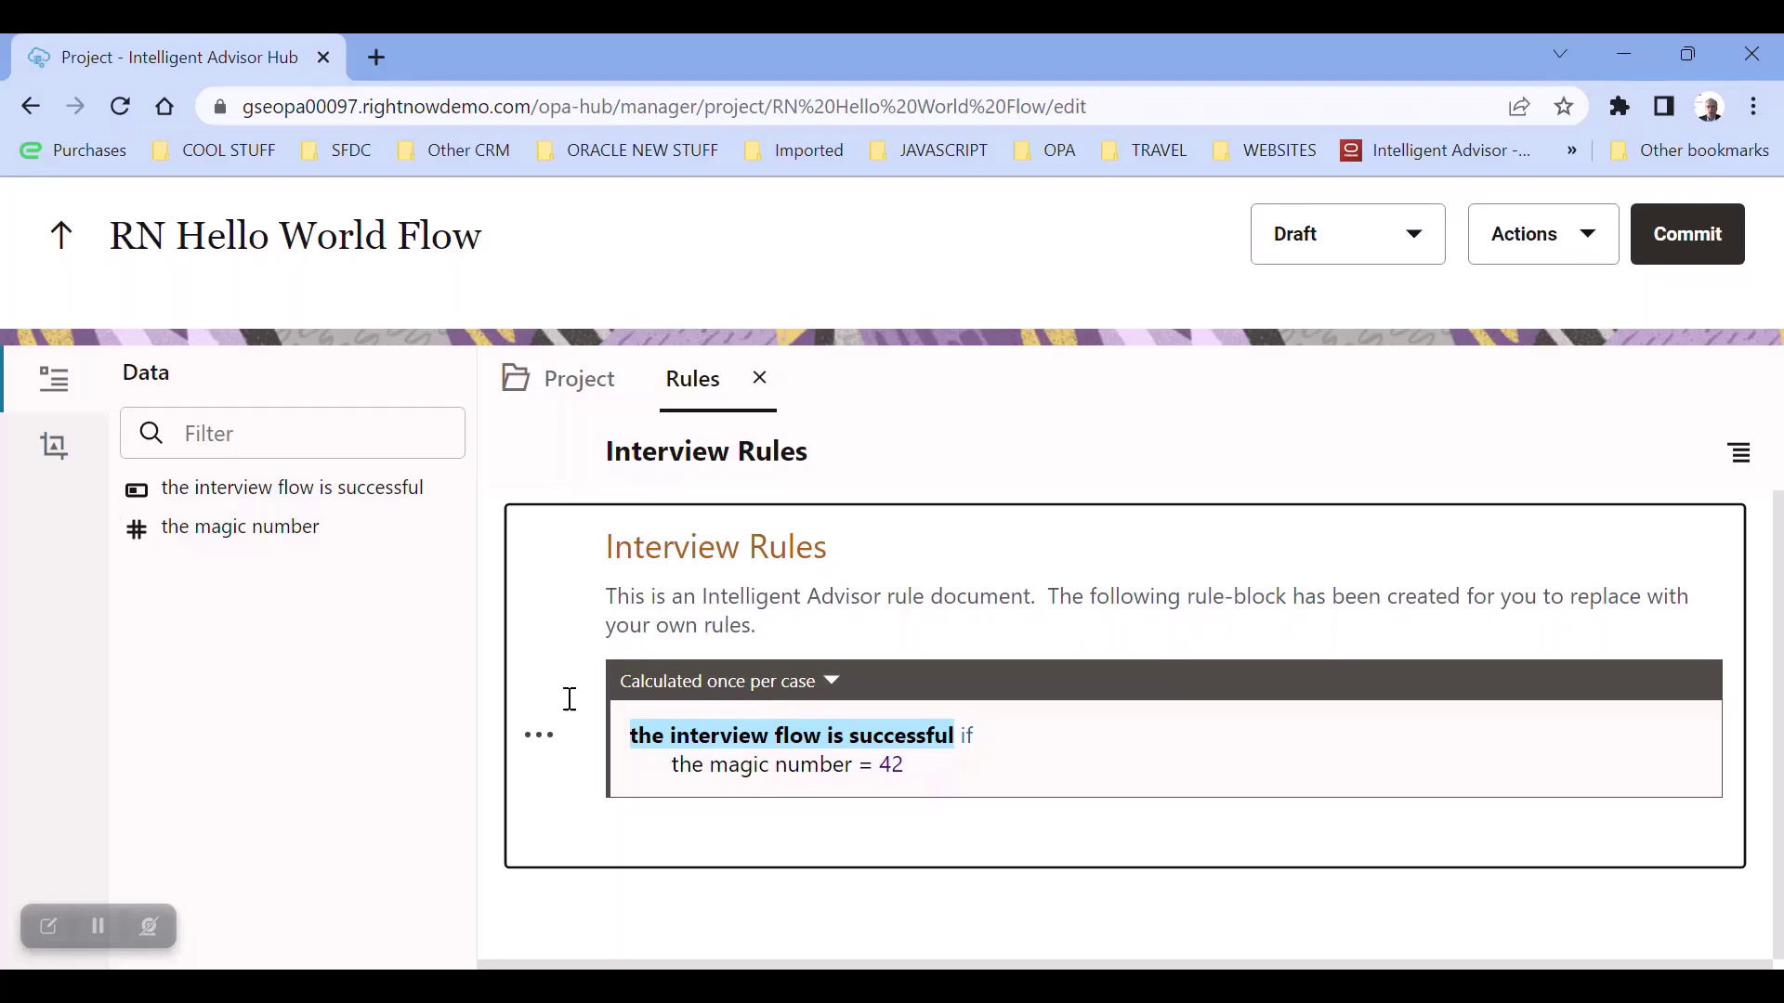
left_click(289, 538)
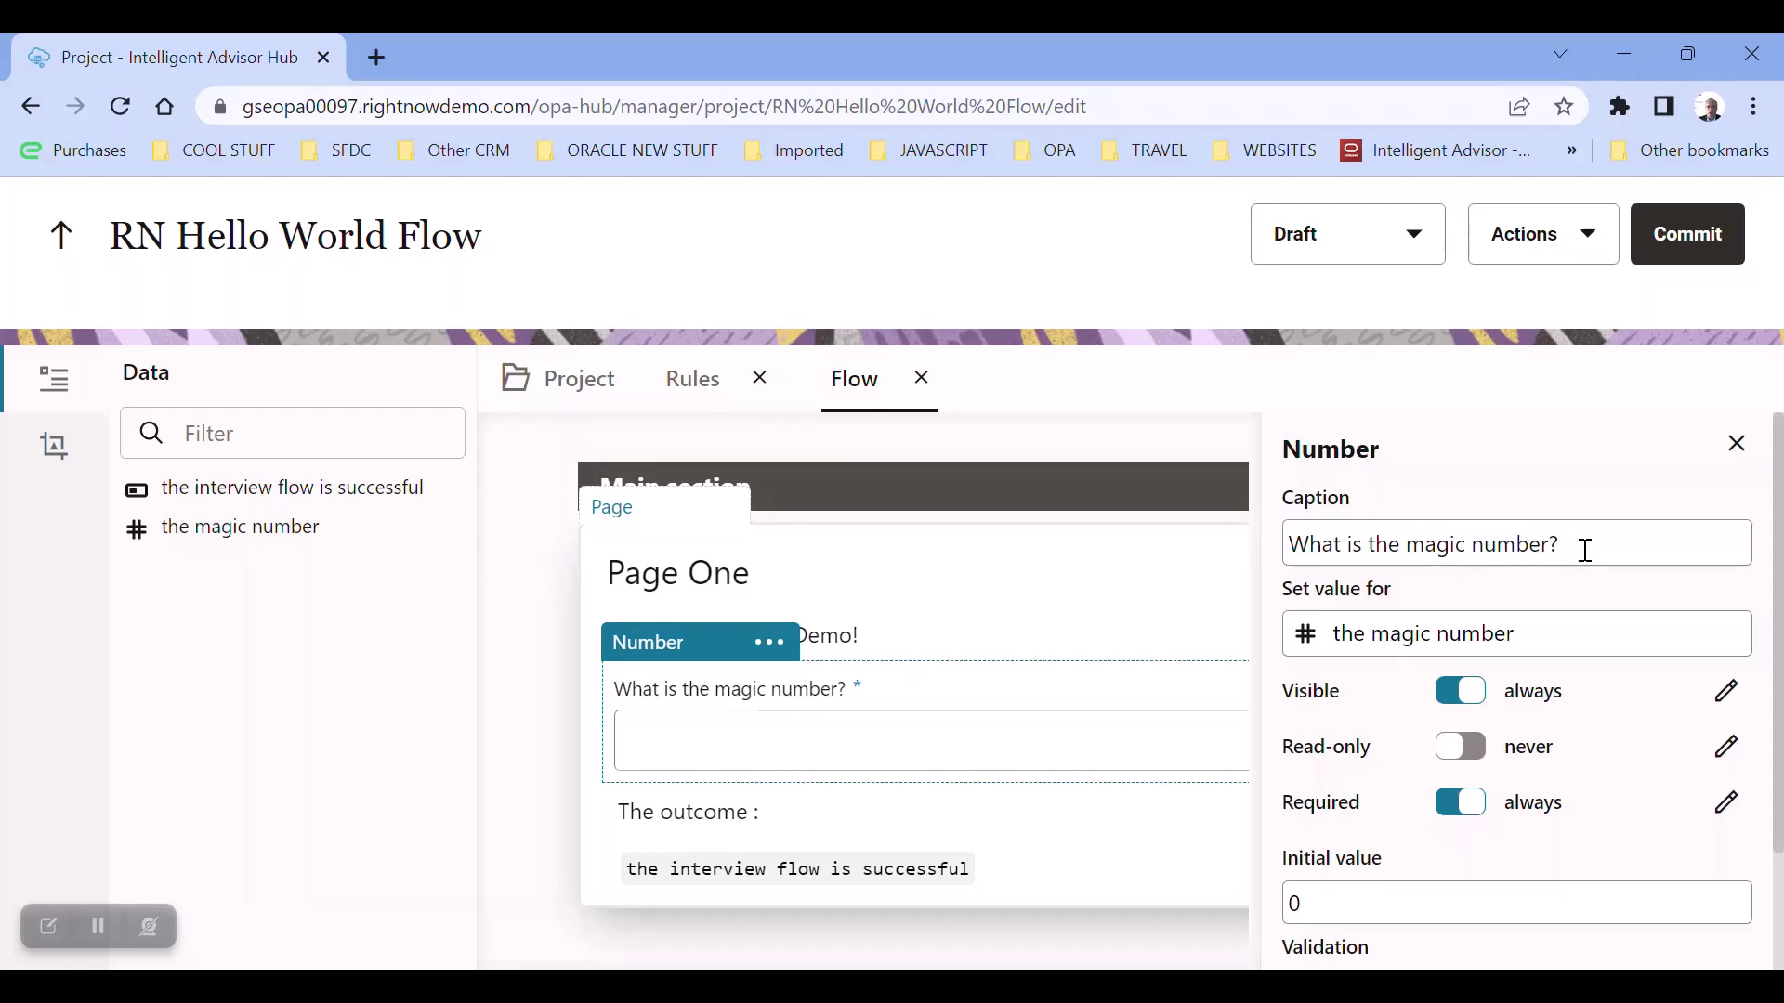
scroll(1586, 550, "down", 2)
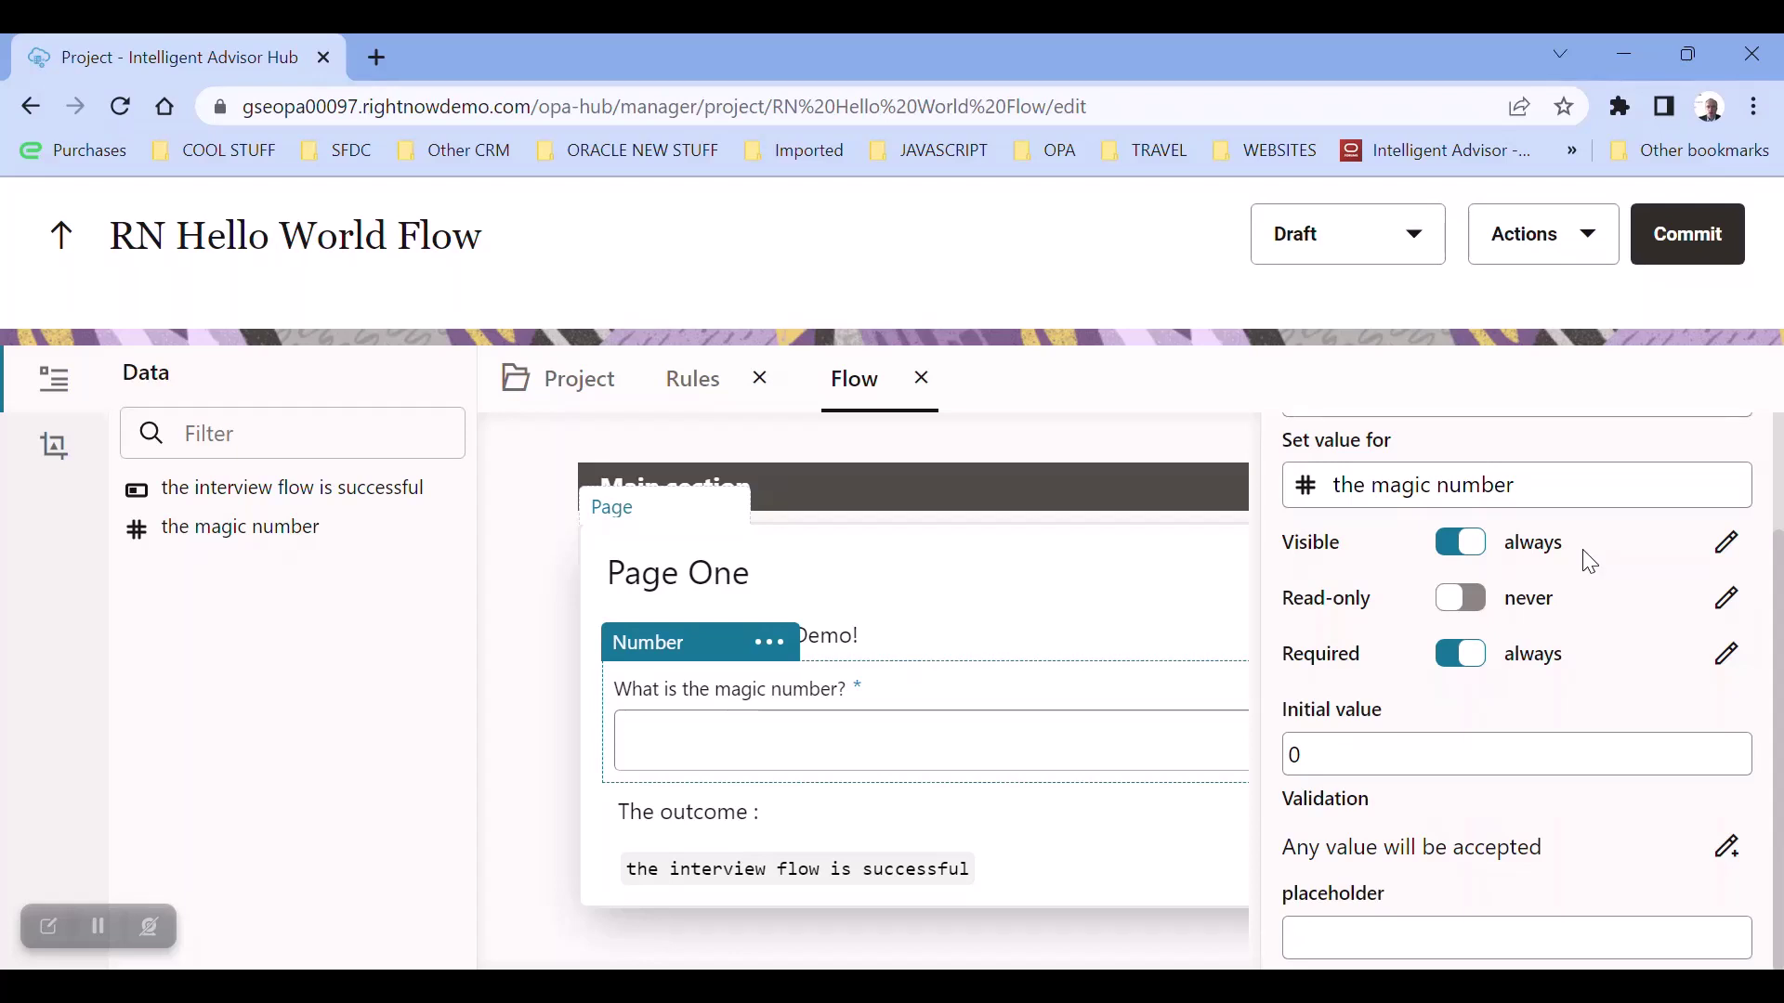
Inspect the properties of the substitution label, the outcome label, the Hello World label and Page One.
left_click(770, 864)
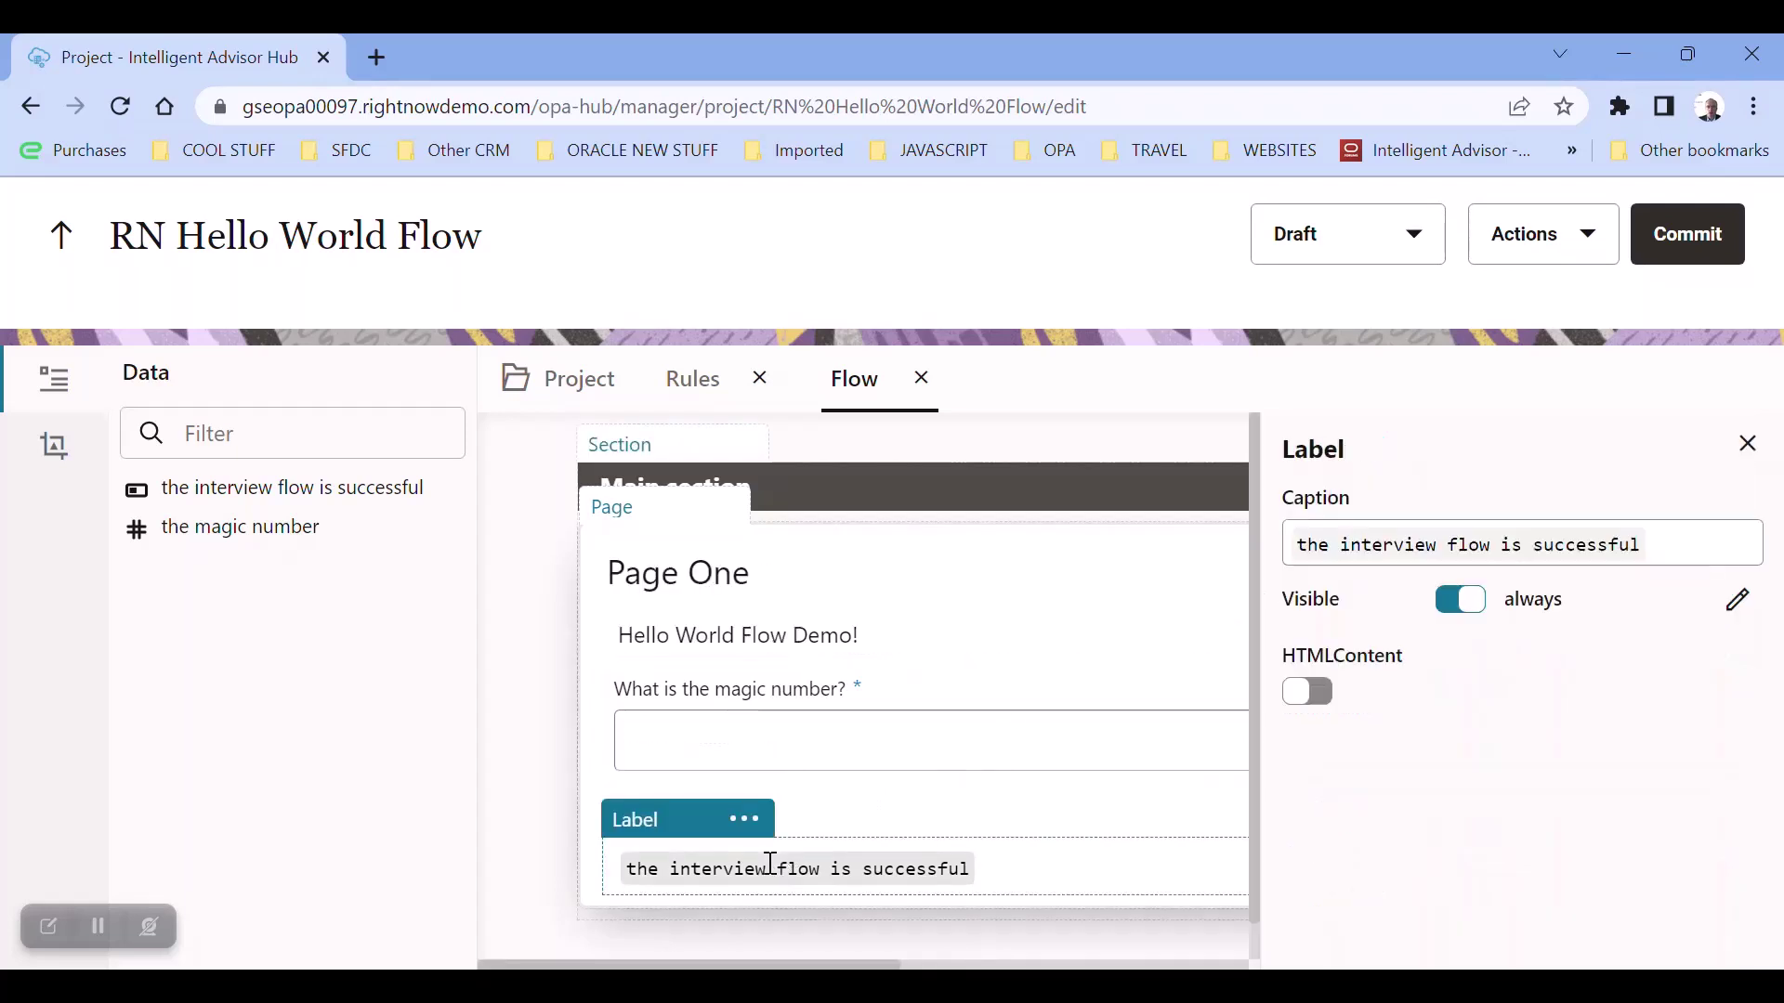
left_click(1697, 541)
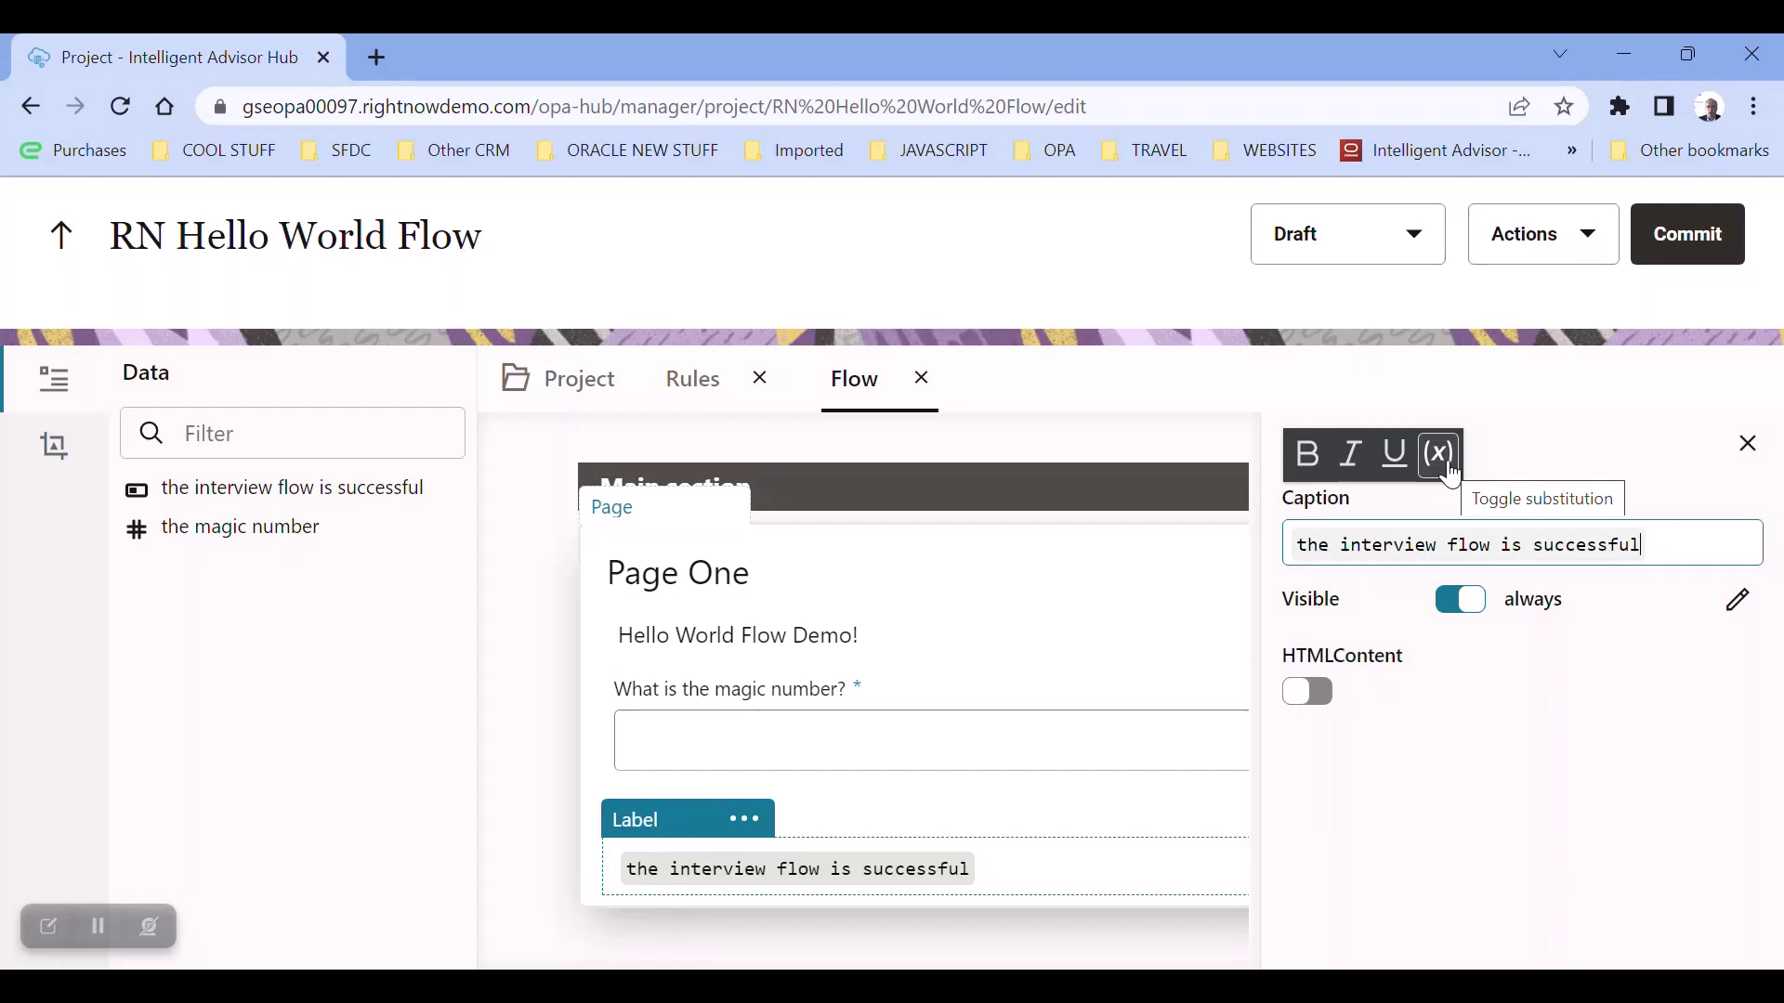
scroll(989, 766, "down", 1)
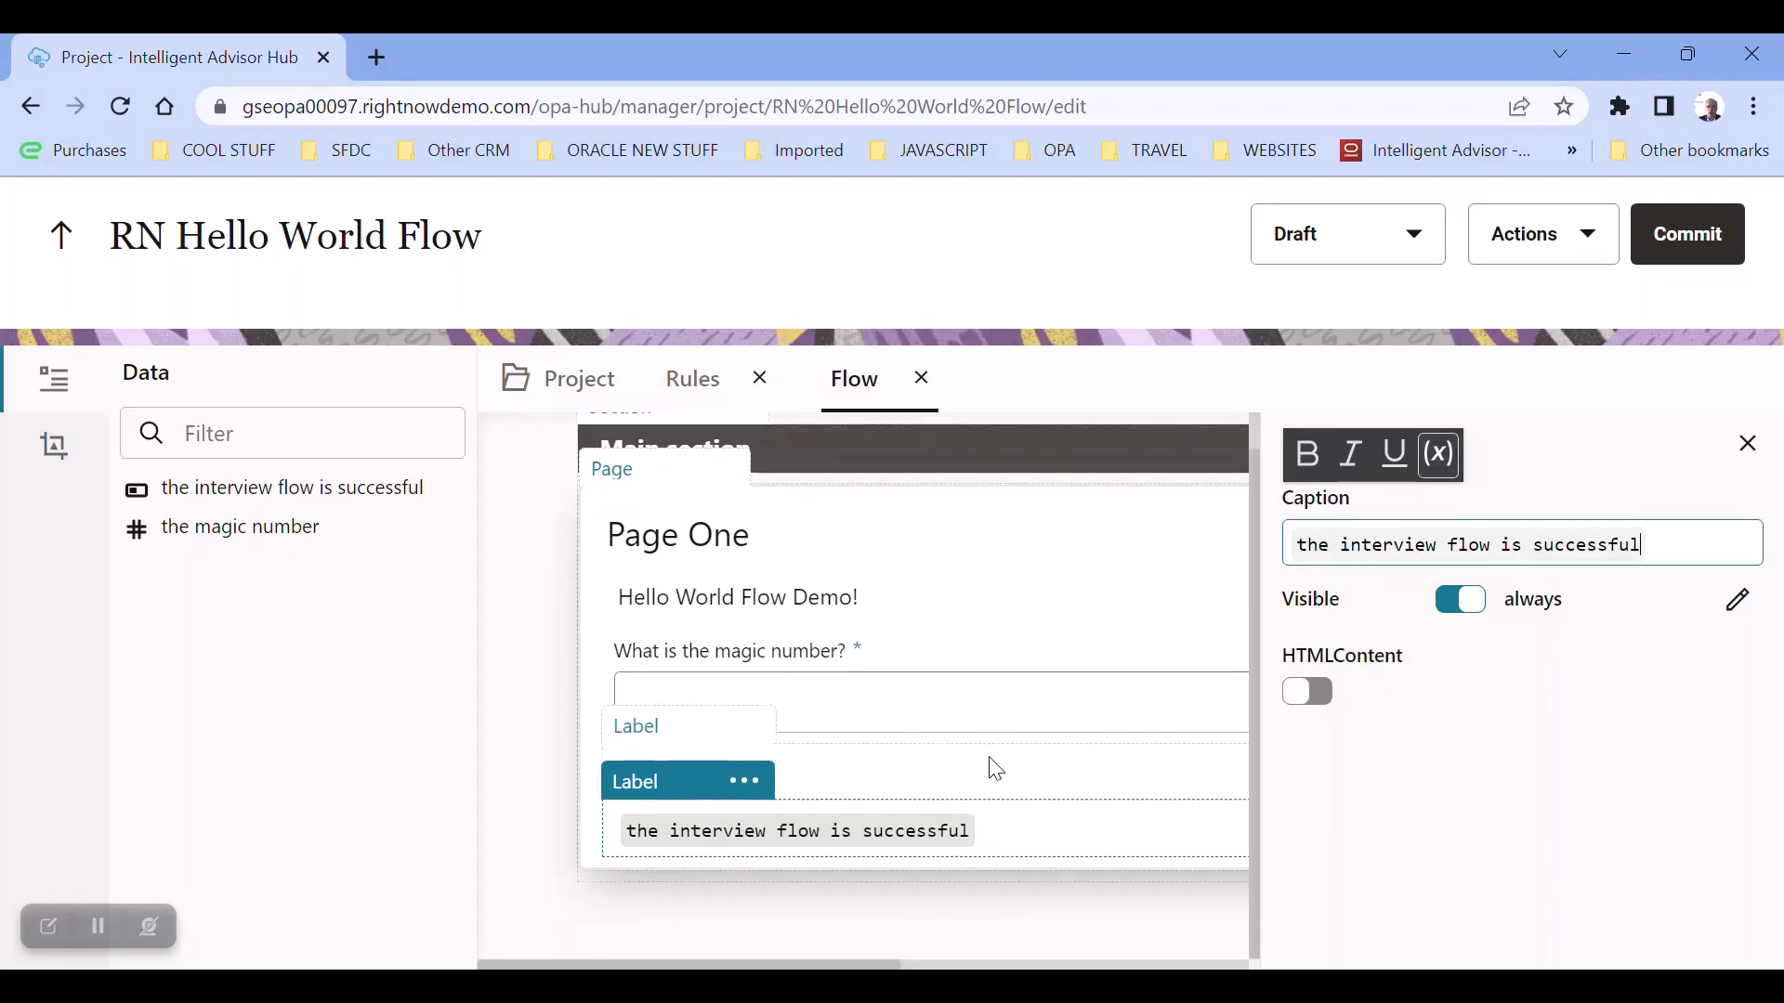
left_click(966, 795)
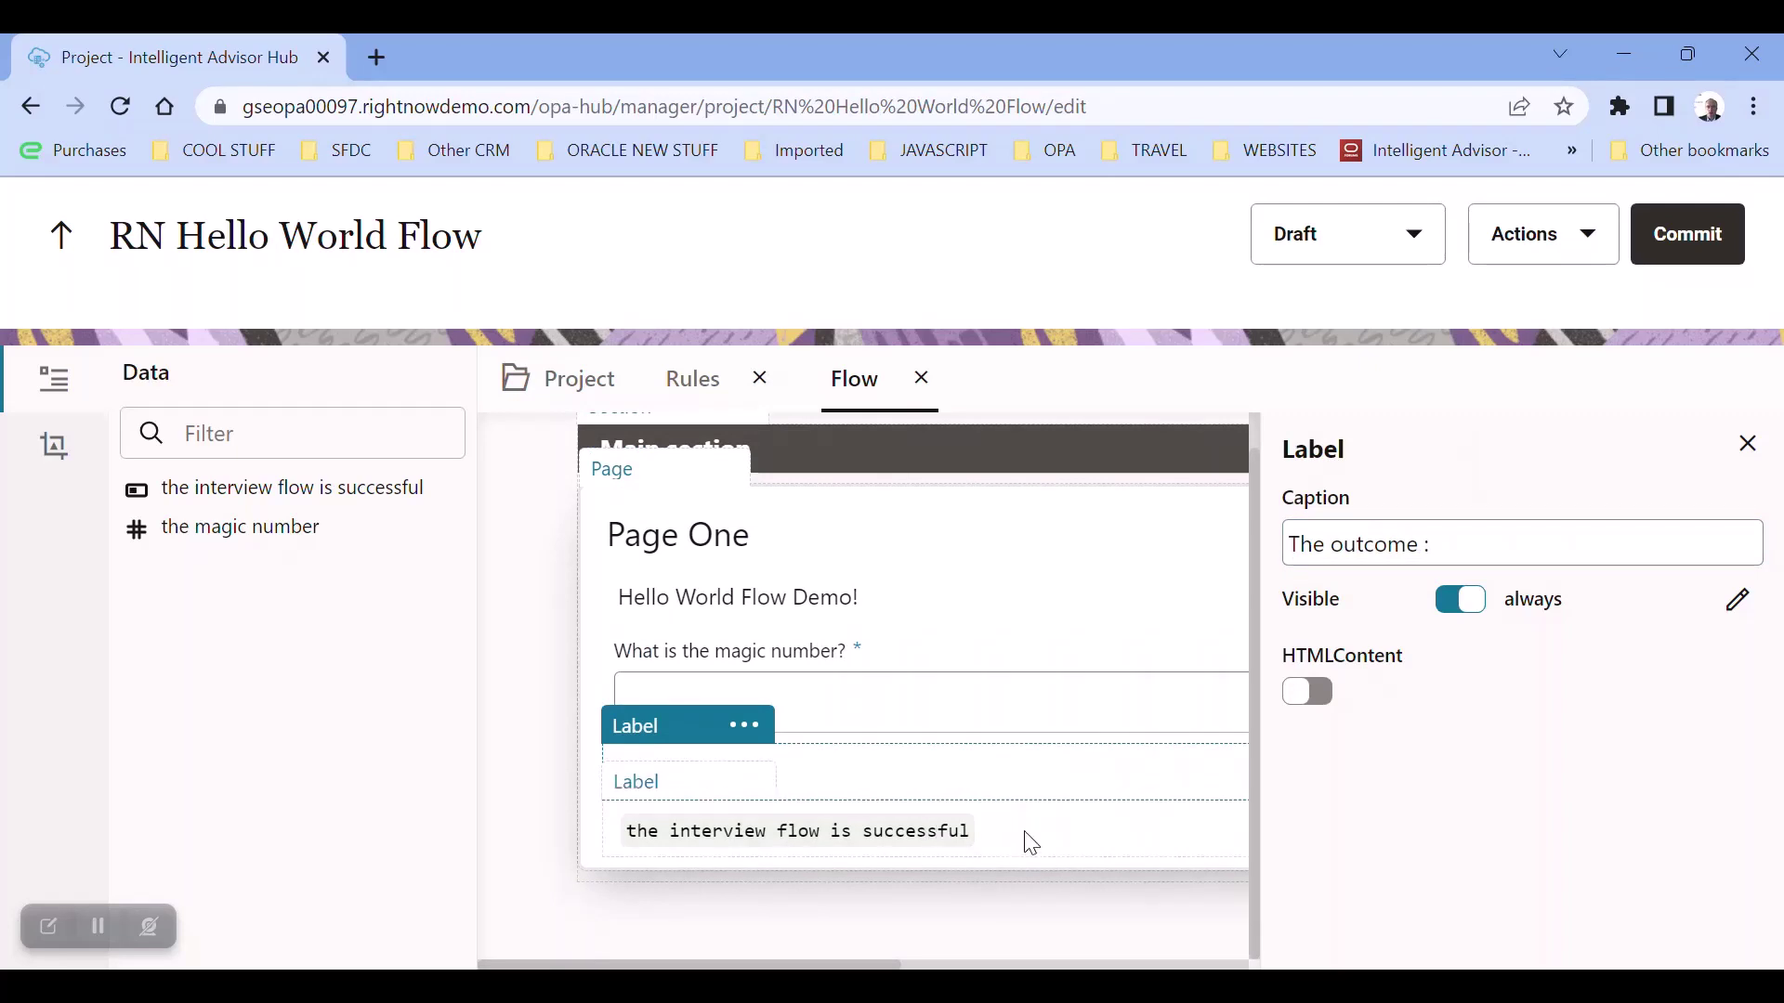
left_click(833, 599)
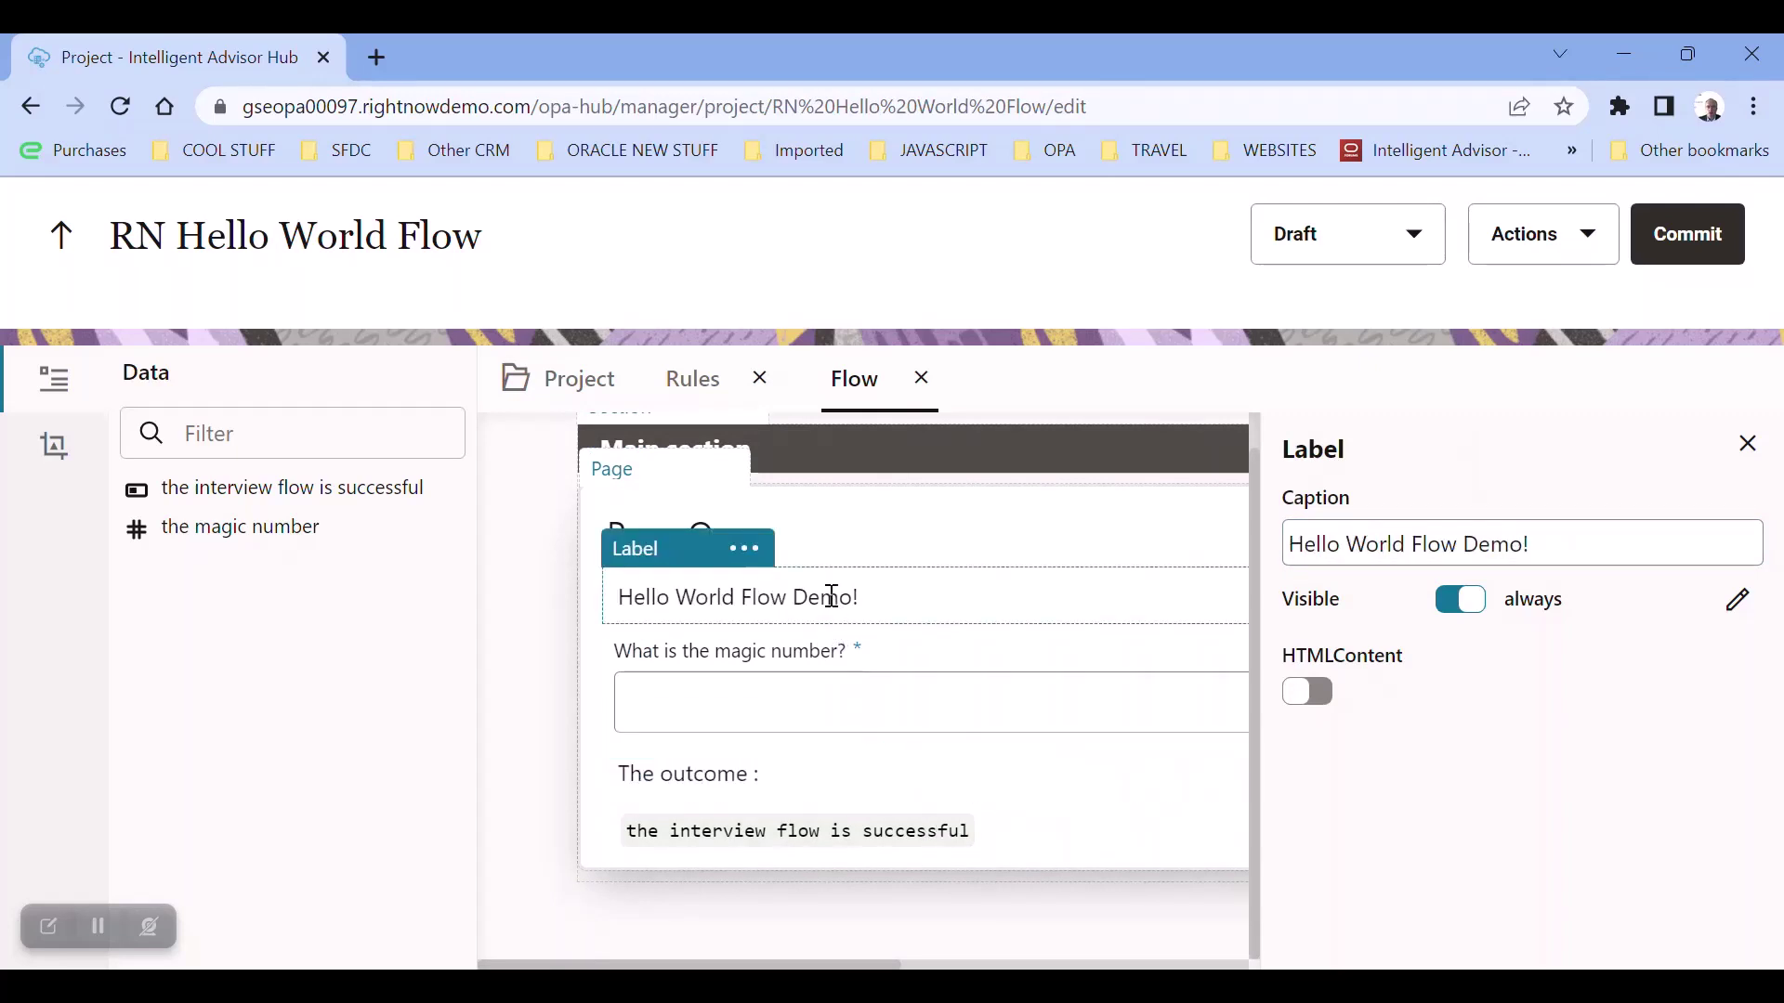
left_click(825, 532)
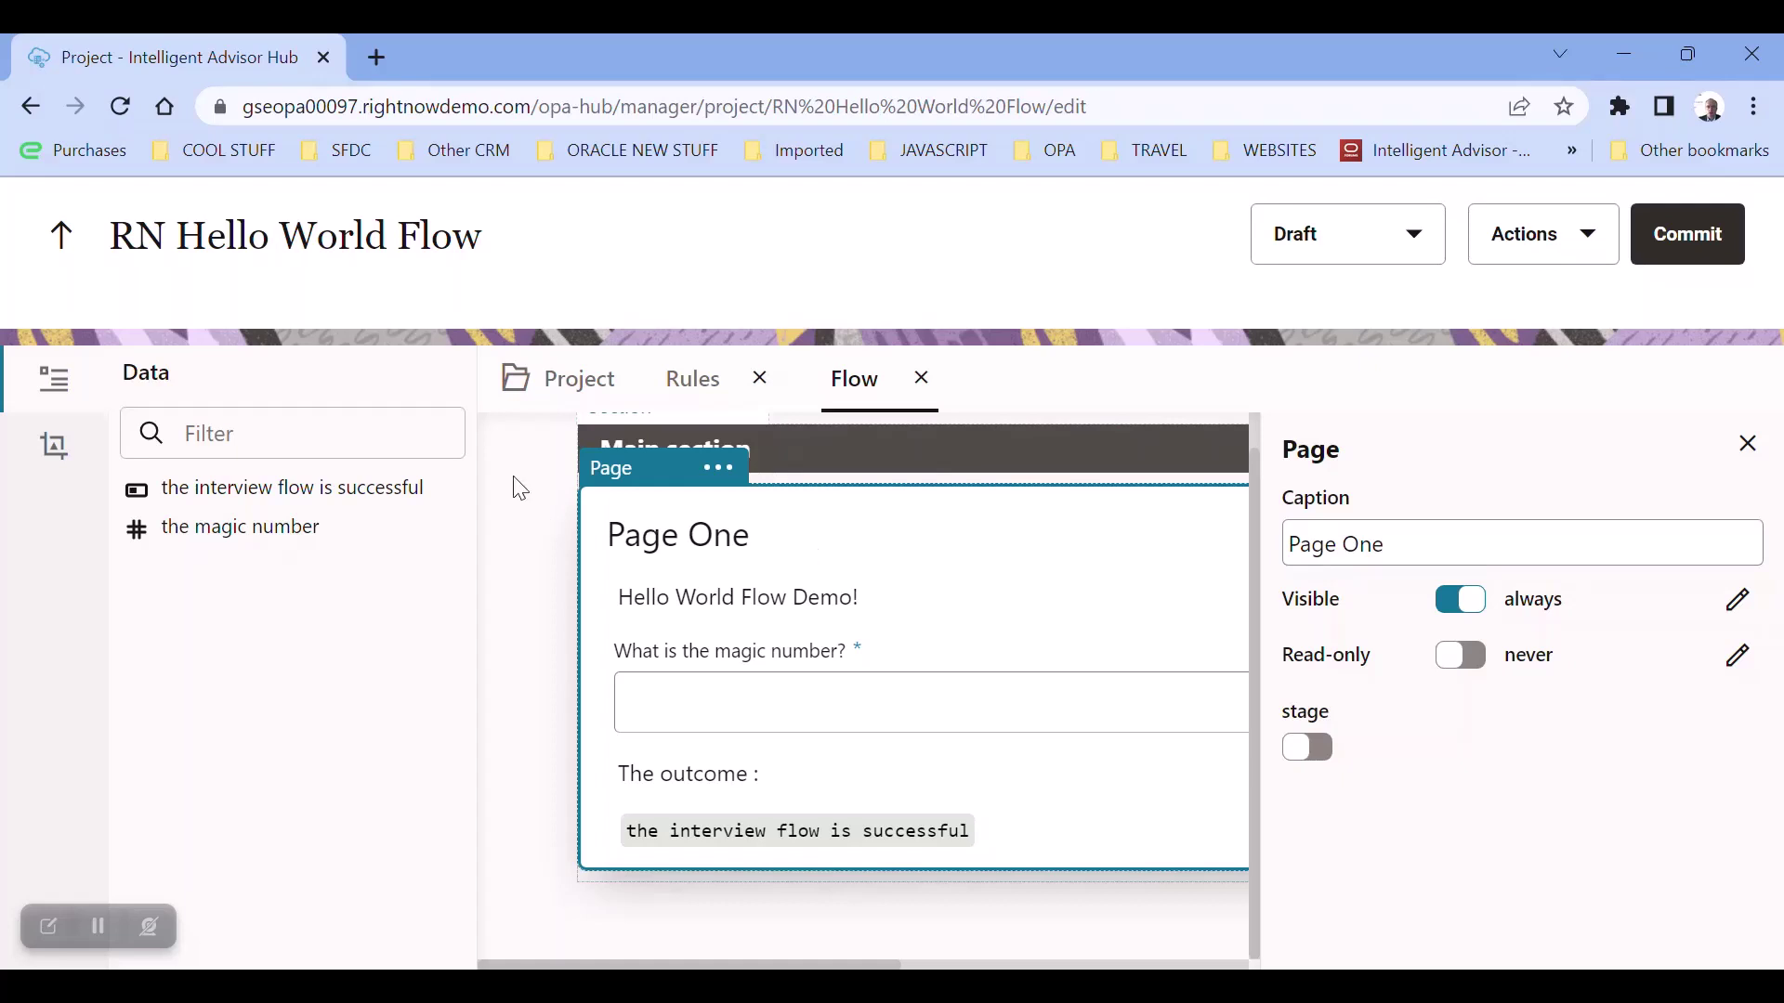
Browse the available controls and add a Number input to Page One, directly below the magic number question.
left_click(54, 453)
scroll(344, 551, "down", 2)
scroll(344, 551, "down", 10)
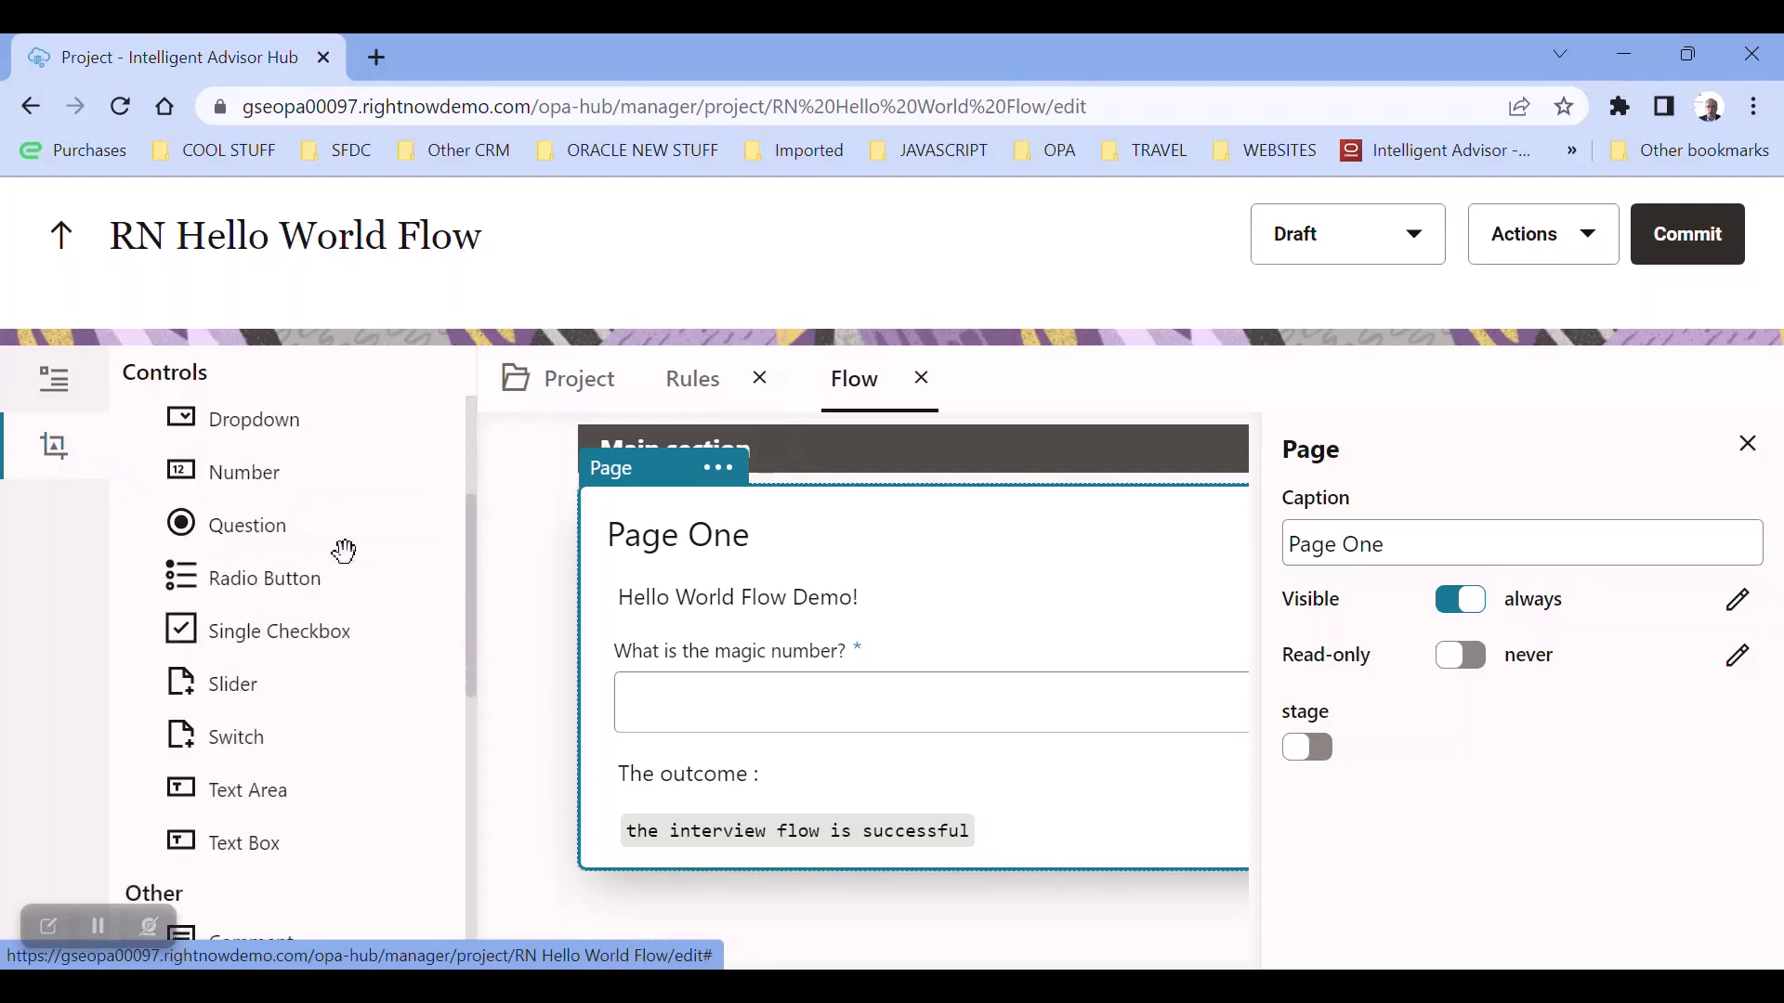
scroll(343, 551, "up", 12)
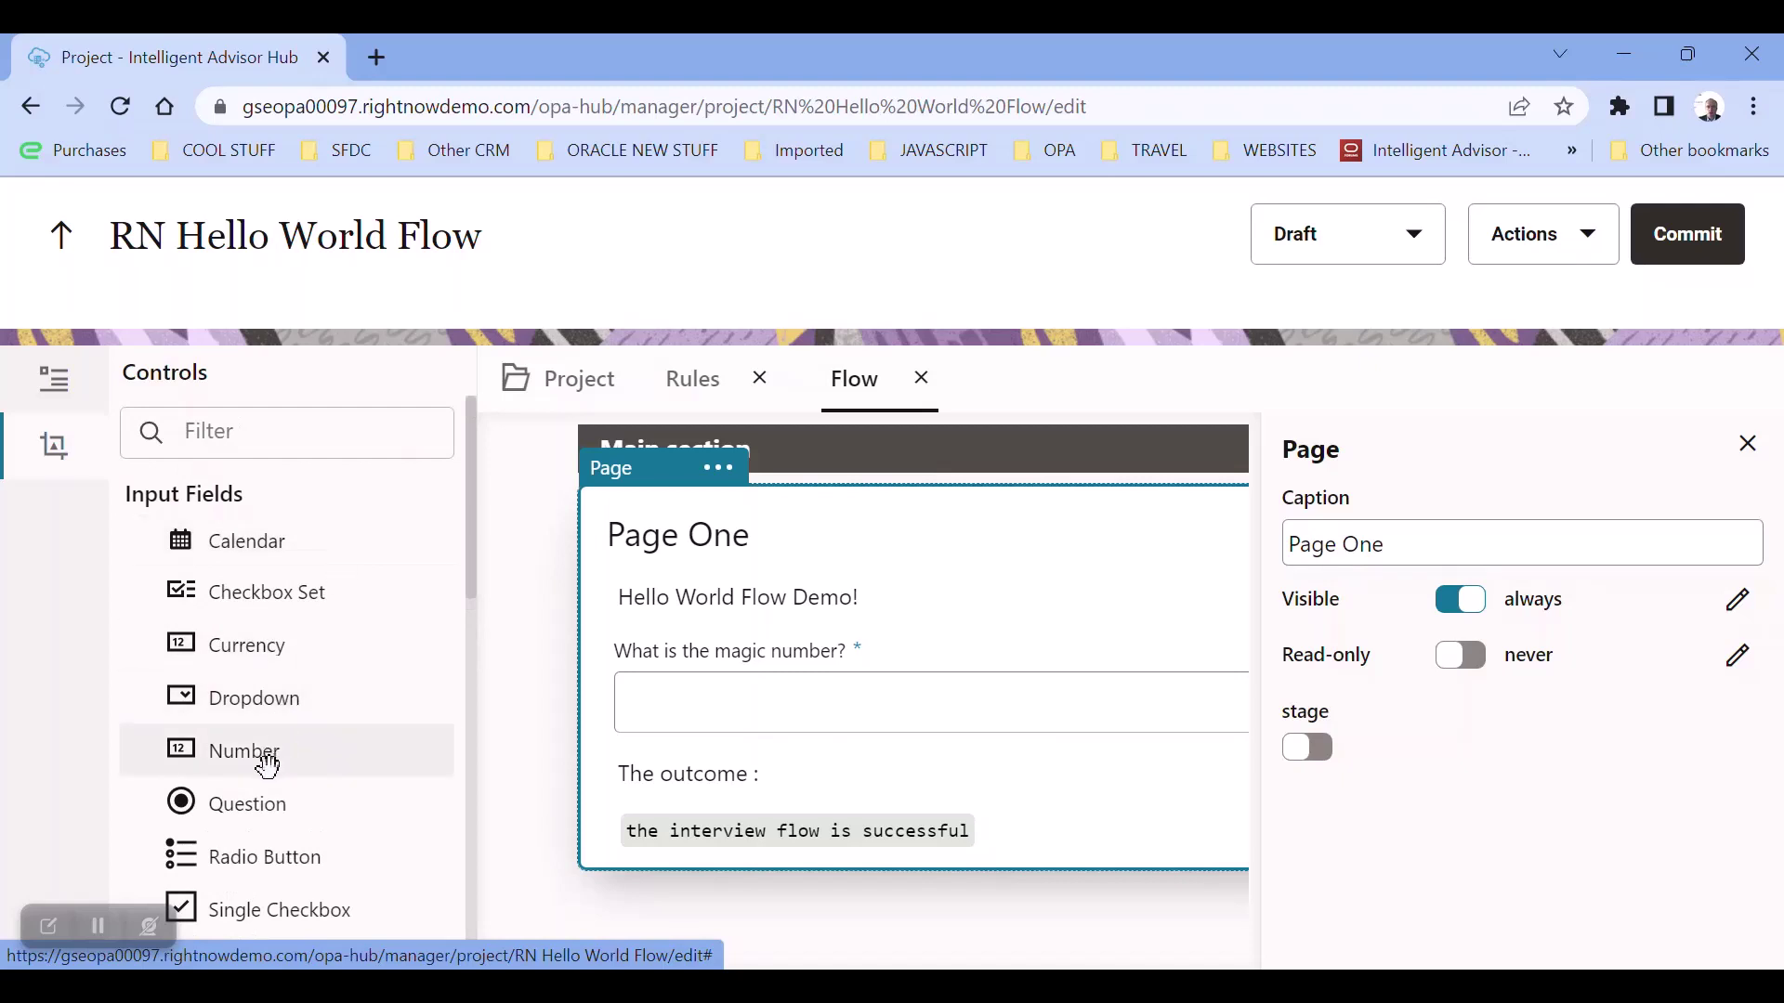
left_click_drag(267, 766, 733, 764)
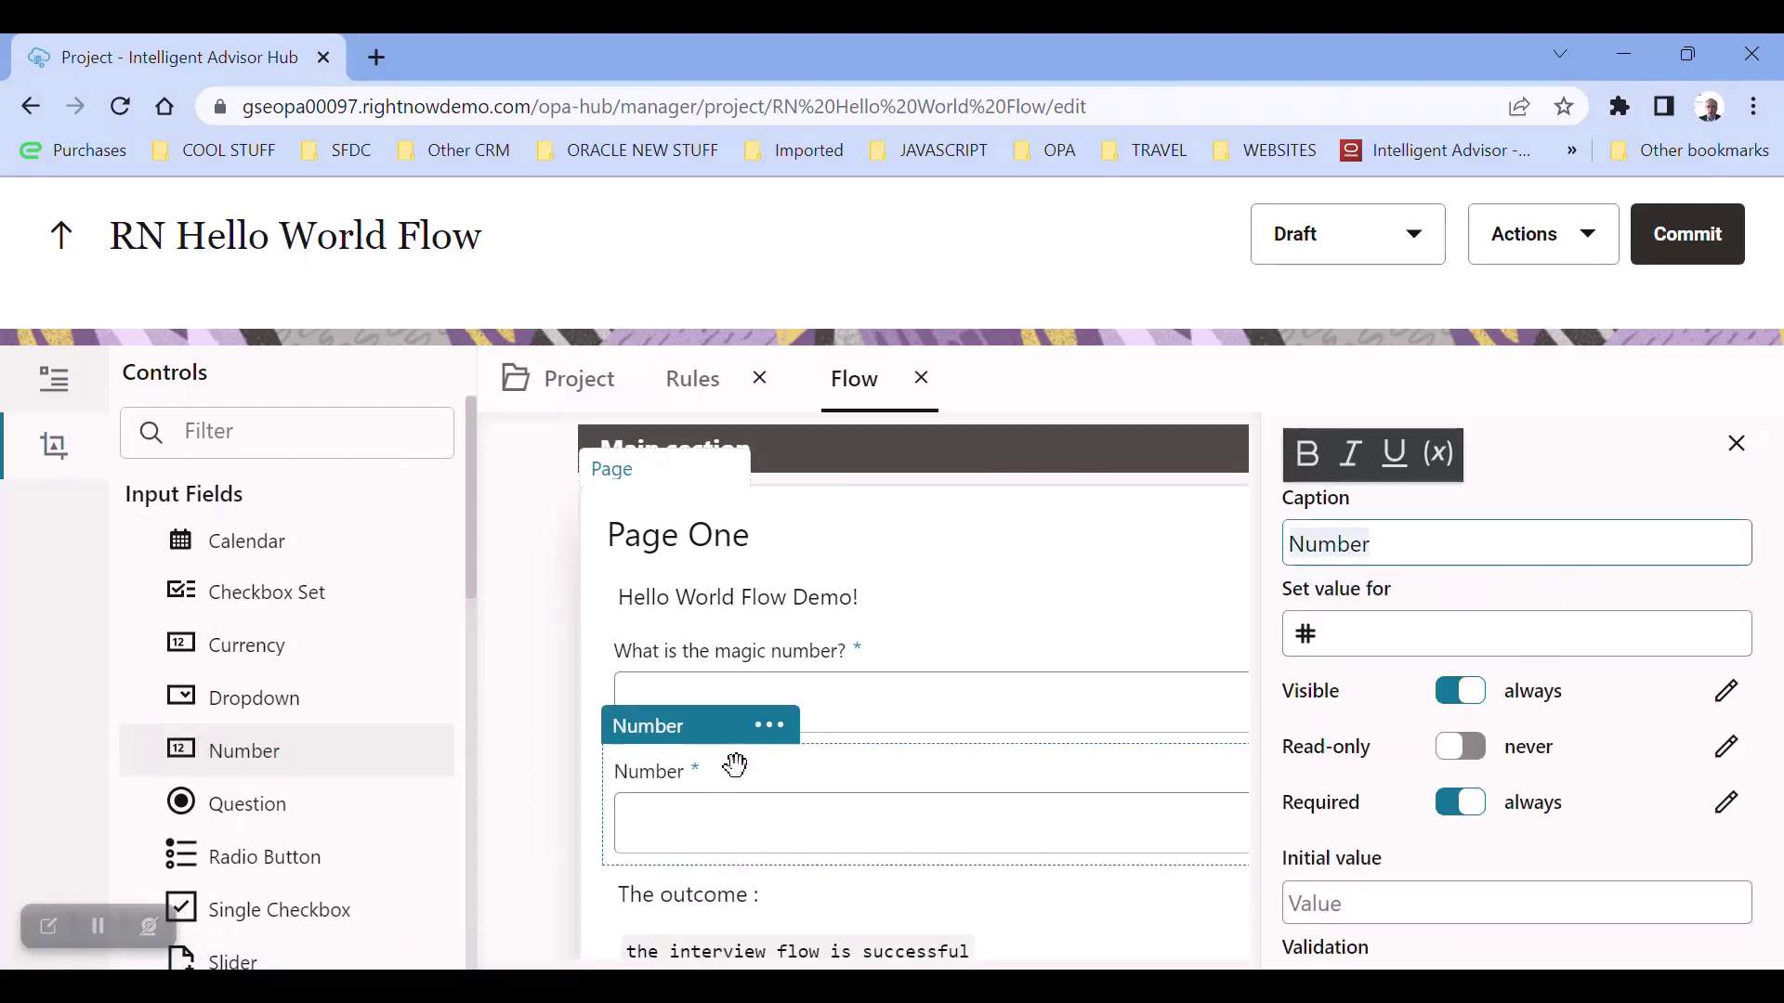
Caption the new number control "What is the other number?".
left_click(1463, 541)
left_click_drag(1463, 542, 1284, 566)
type("What is hte")
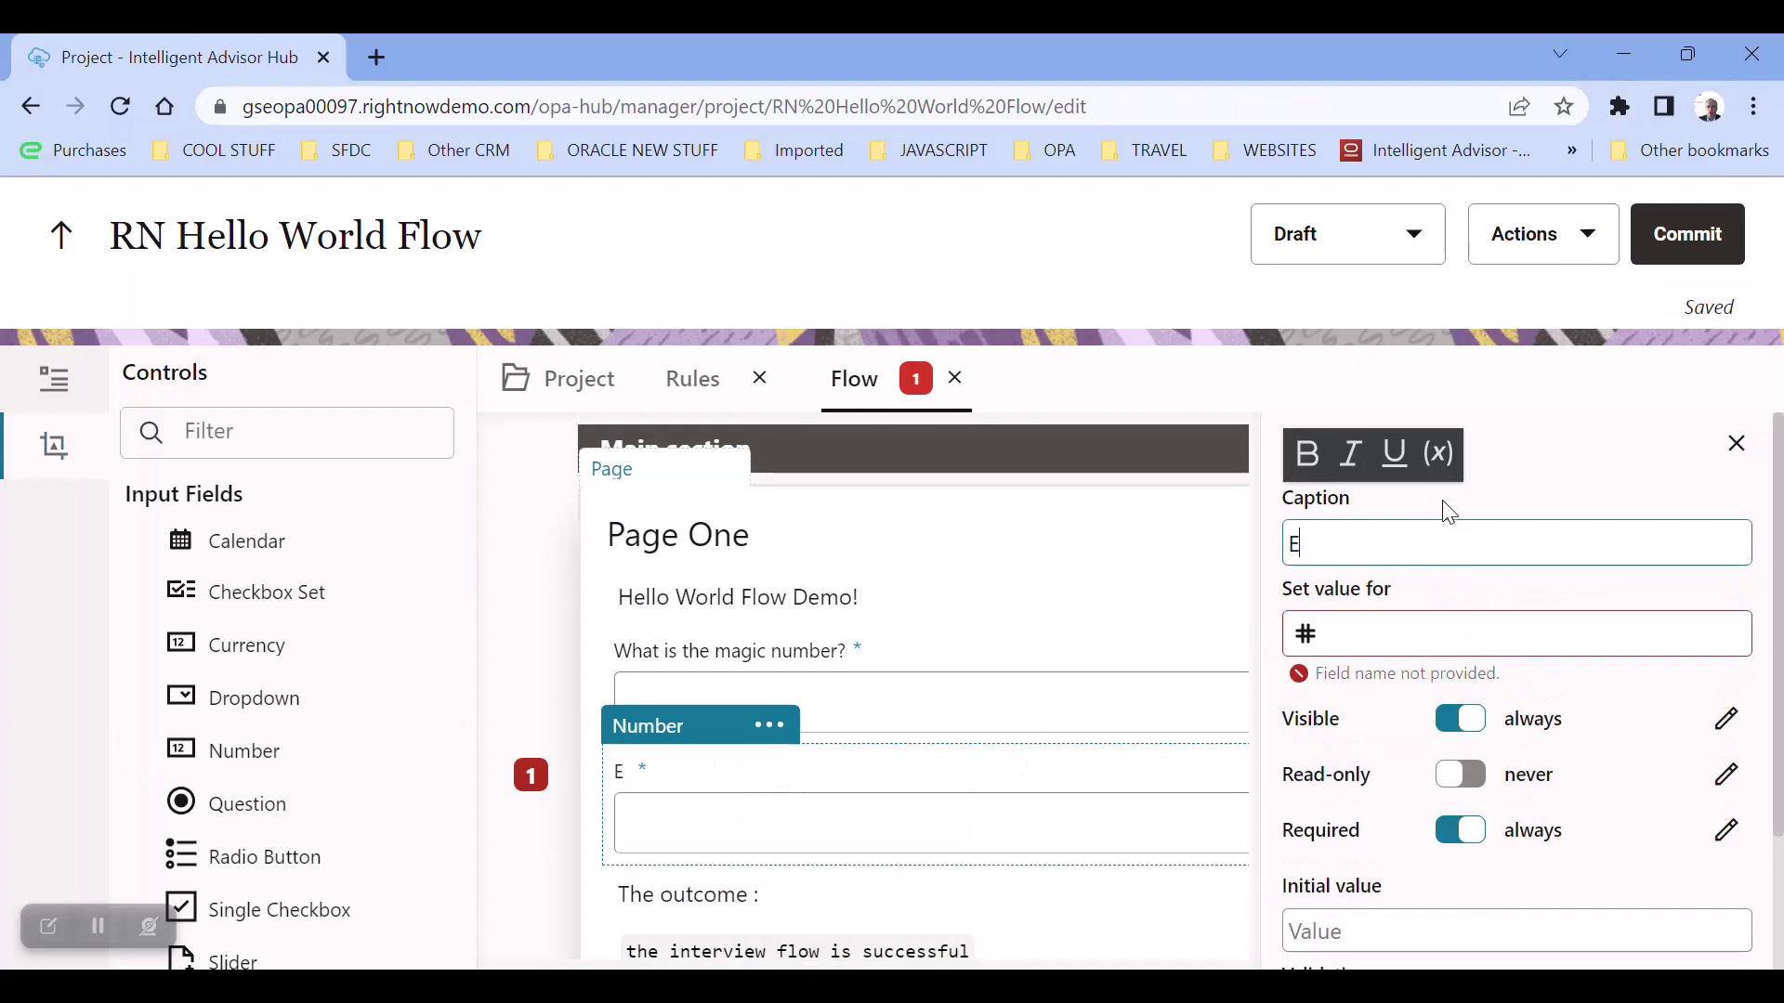
type(" othe")
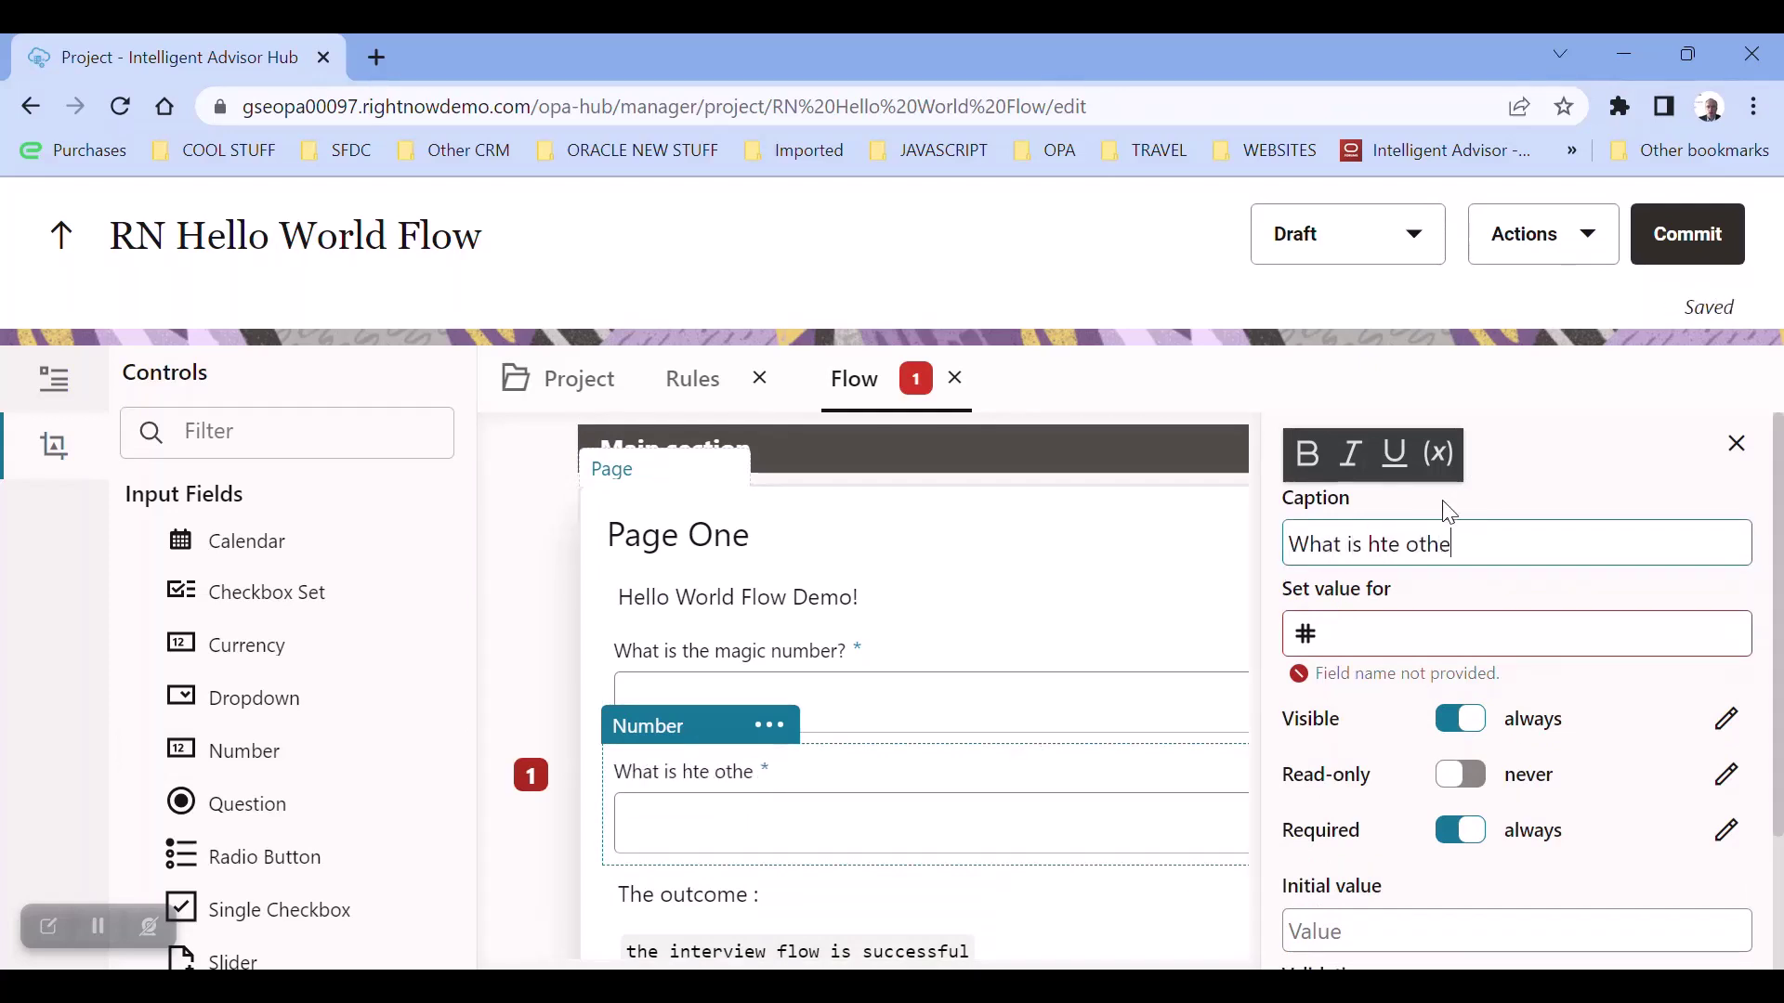
type("r numbers?")
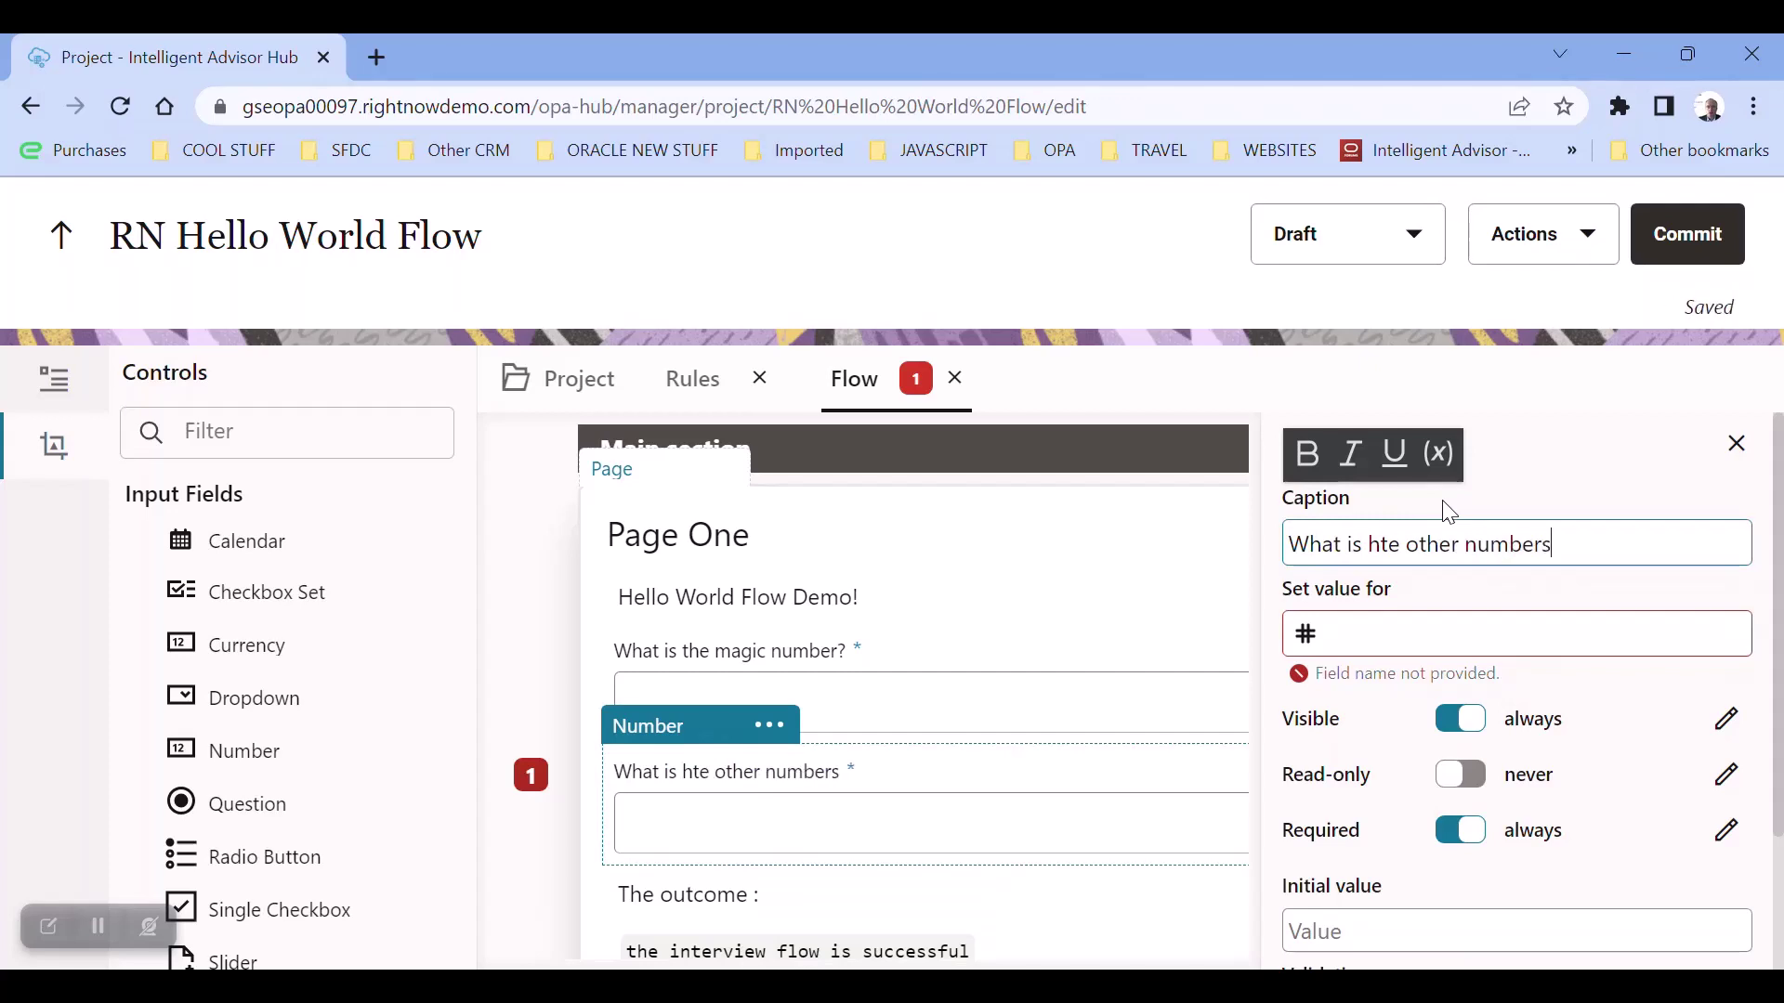
left_click(1389, 546)
double_click(1389, 547)
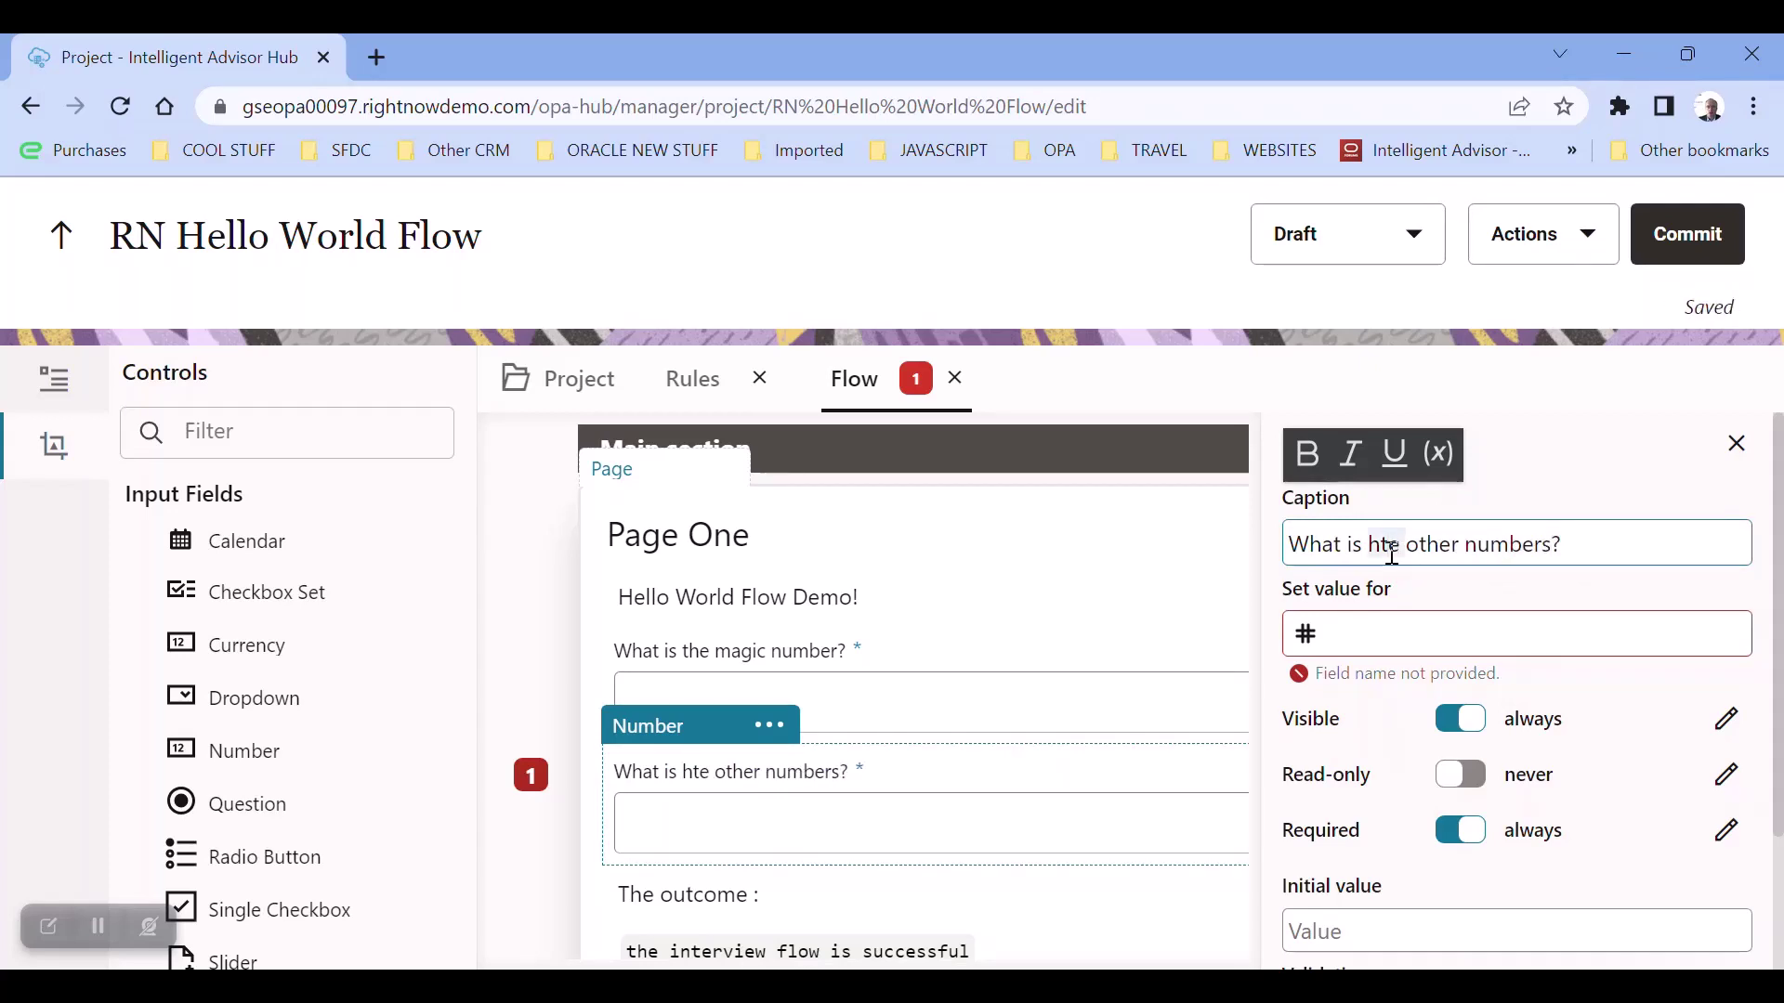
type("the")
Make the new number control set the value for "the other number".
left_click(1438, 618)
type("the other nuber")
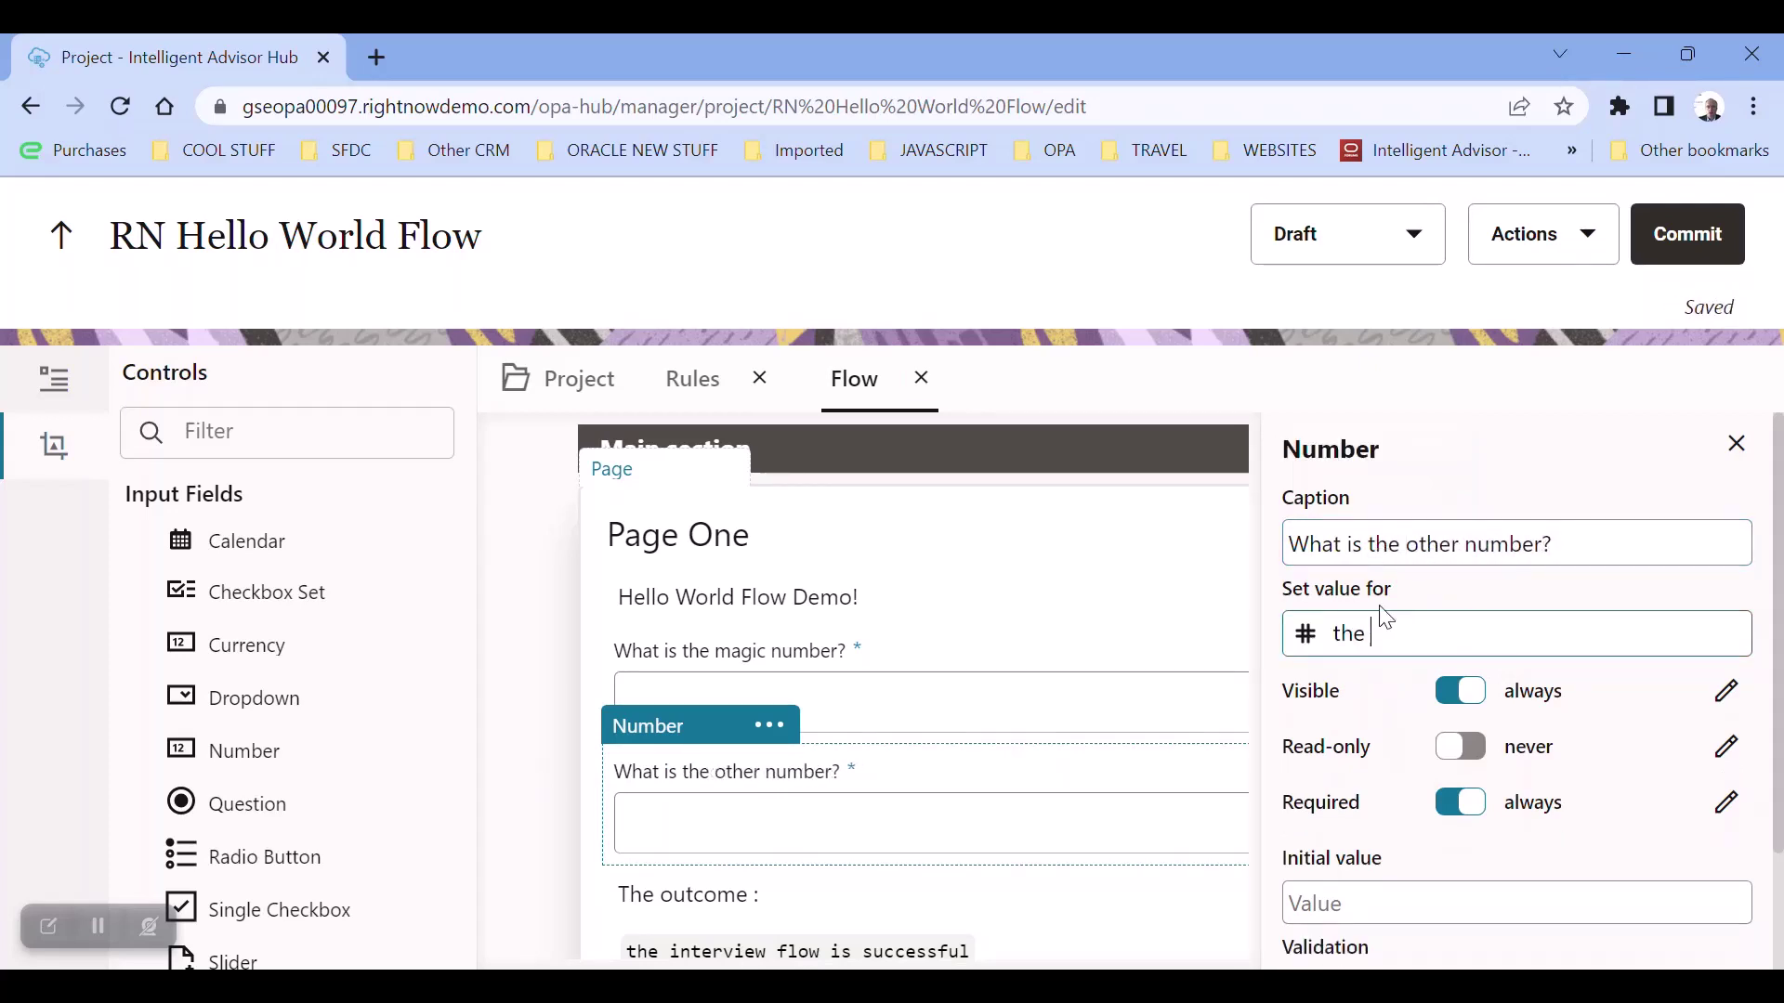
key("BackSpace")
key("BackSpace")
key("BackSpace")
type("mber")
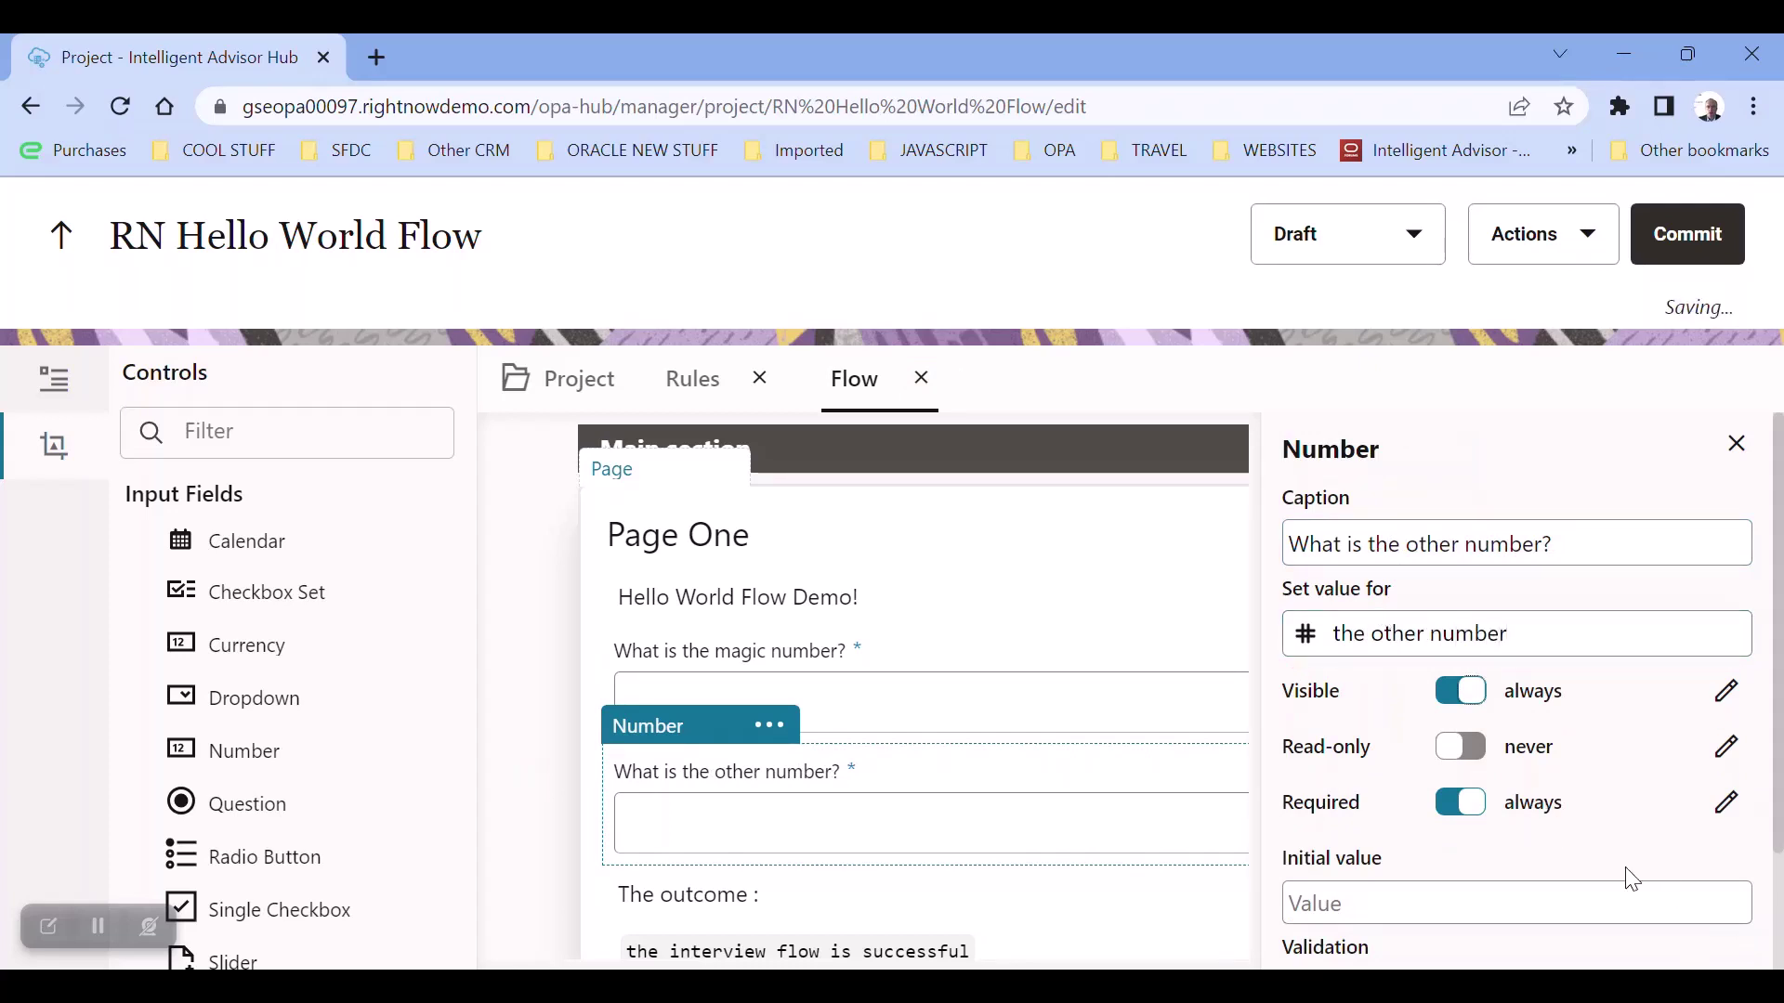
Add a Whole number validation to the other number control.
scroll(1688, 740, "down", 2)
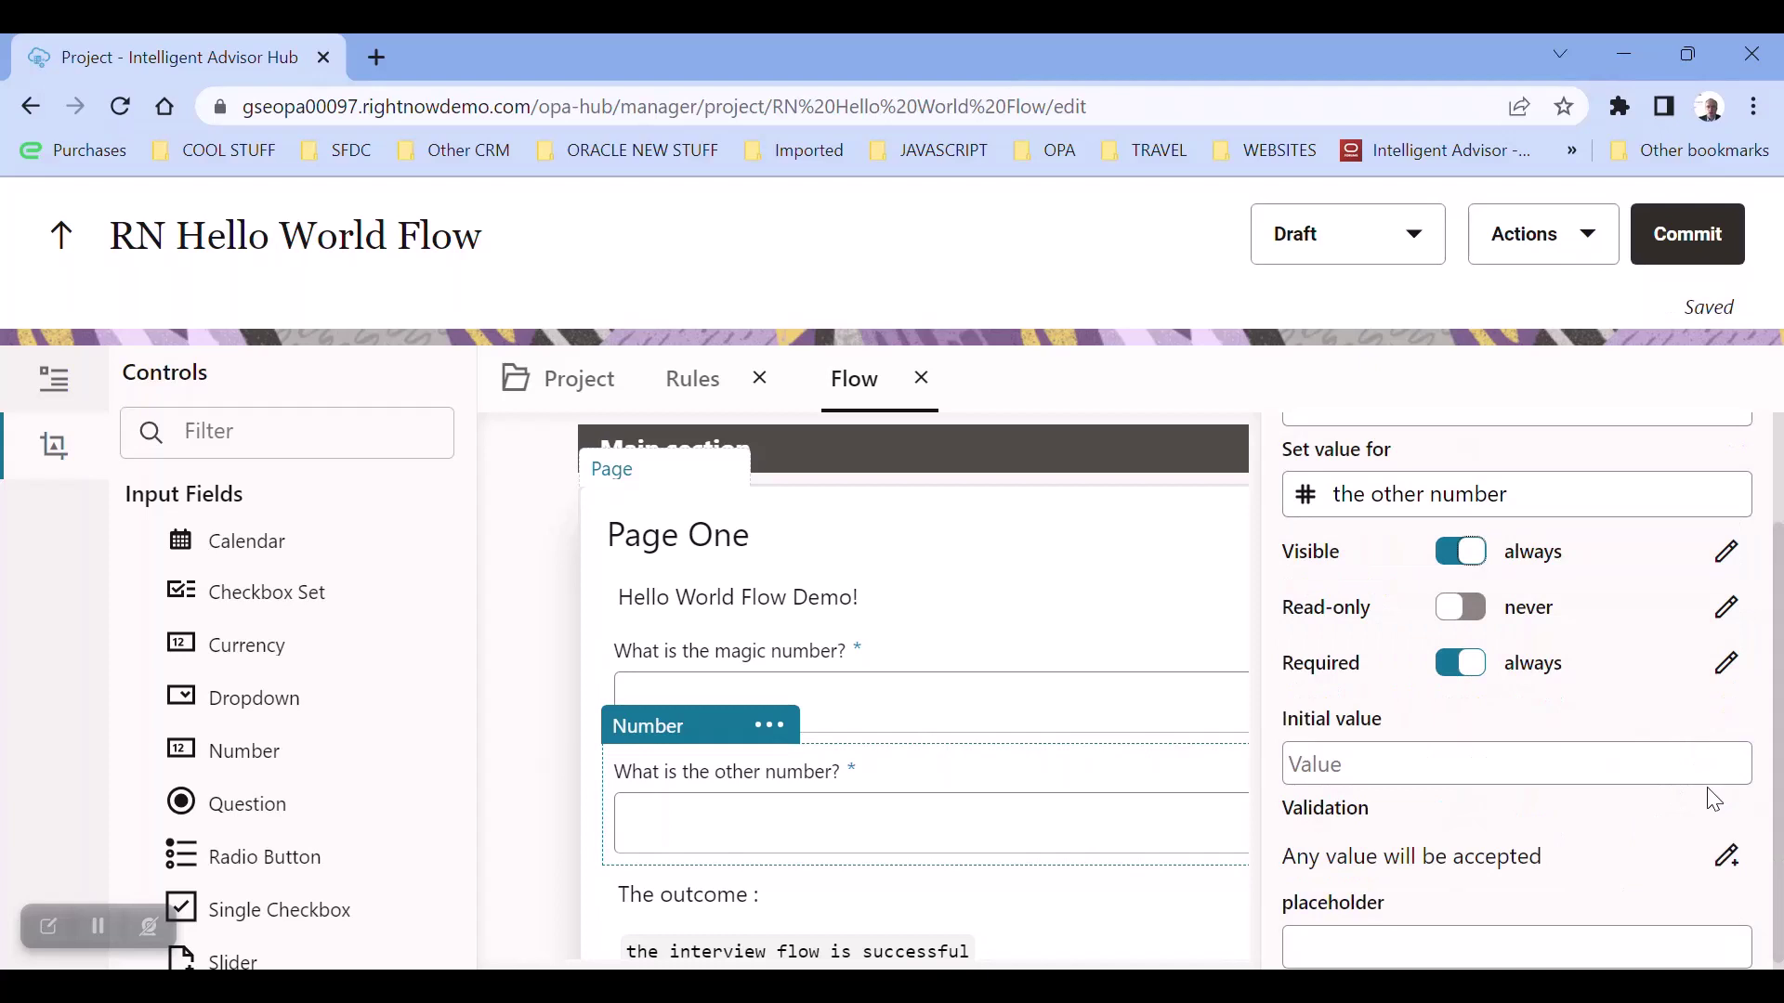
left_click(1727, 856)
scroll(1664, 785, "down", 3)
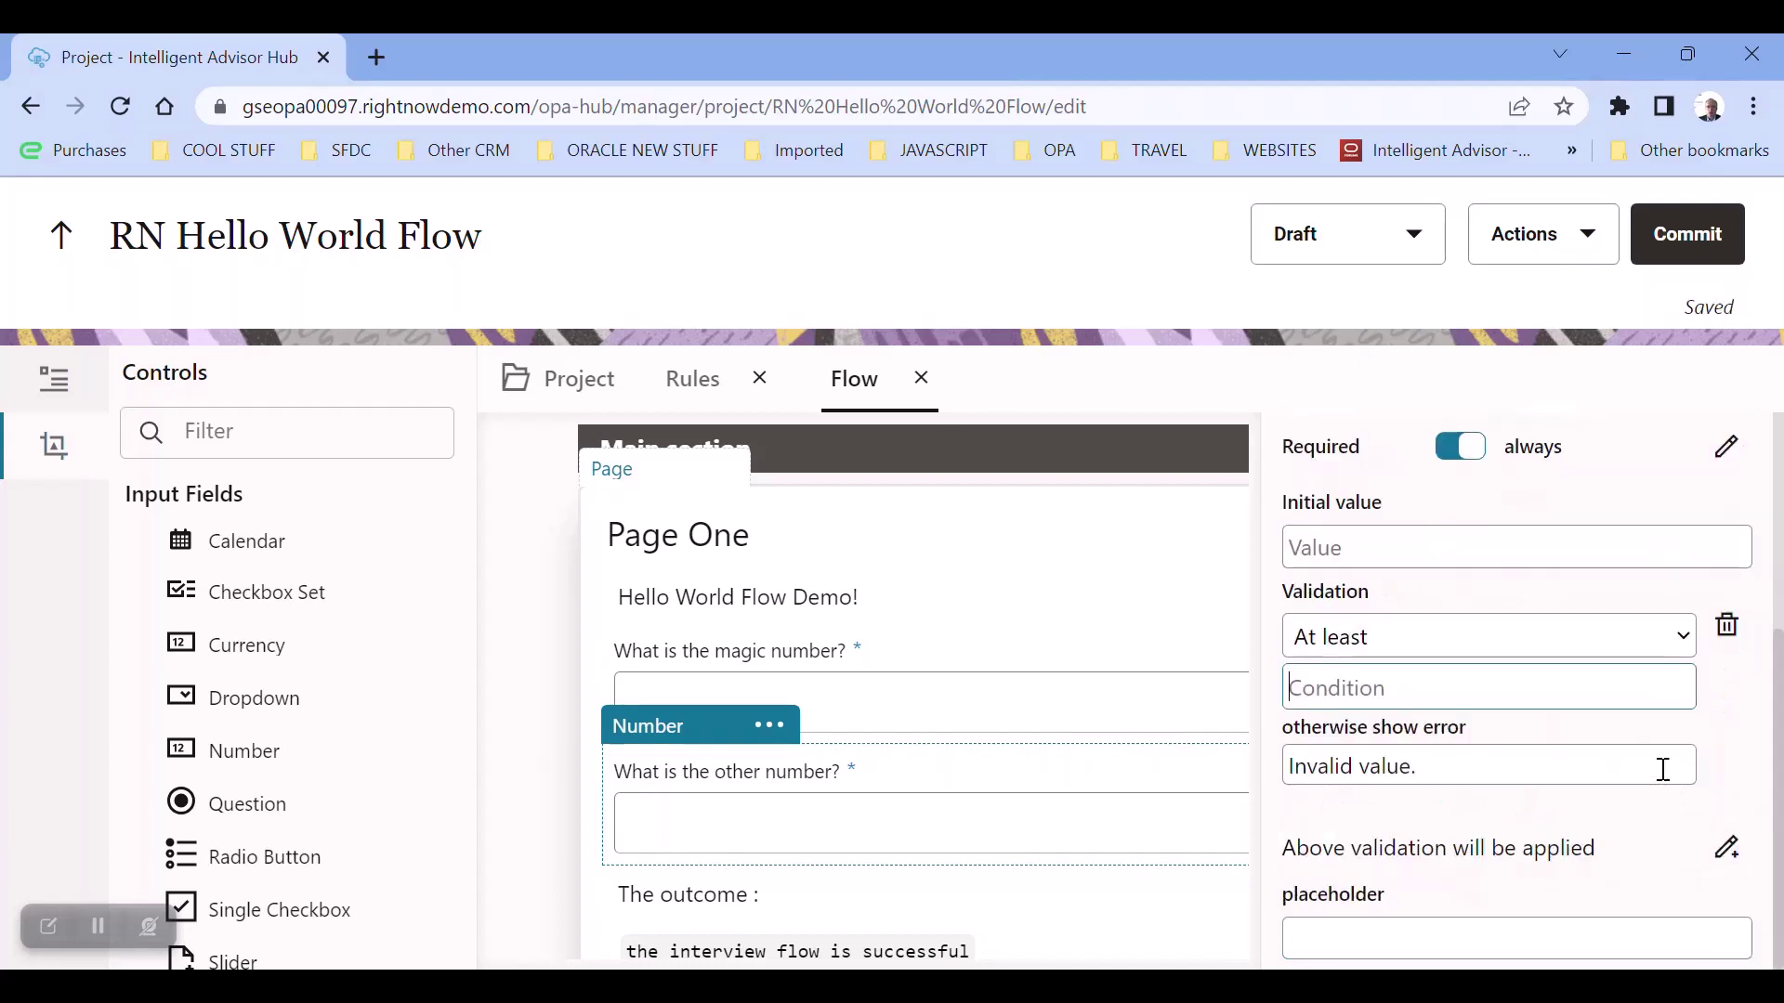
left_click(1573, 690)
type("0")
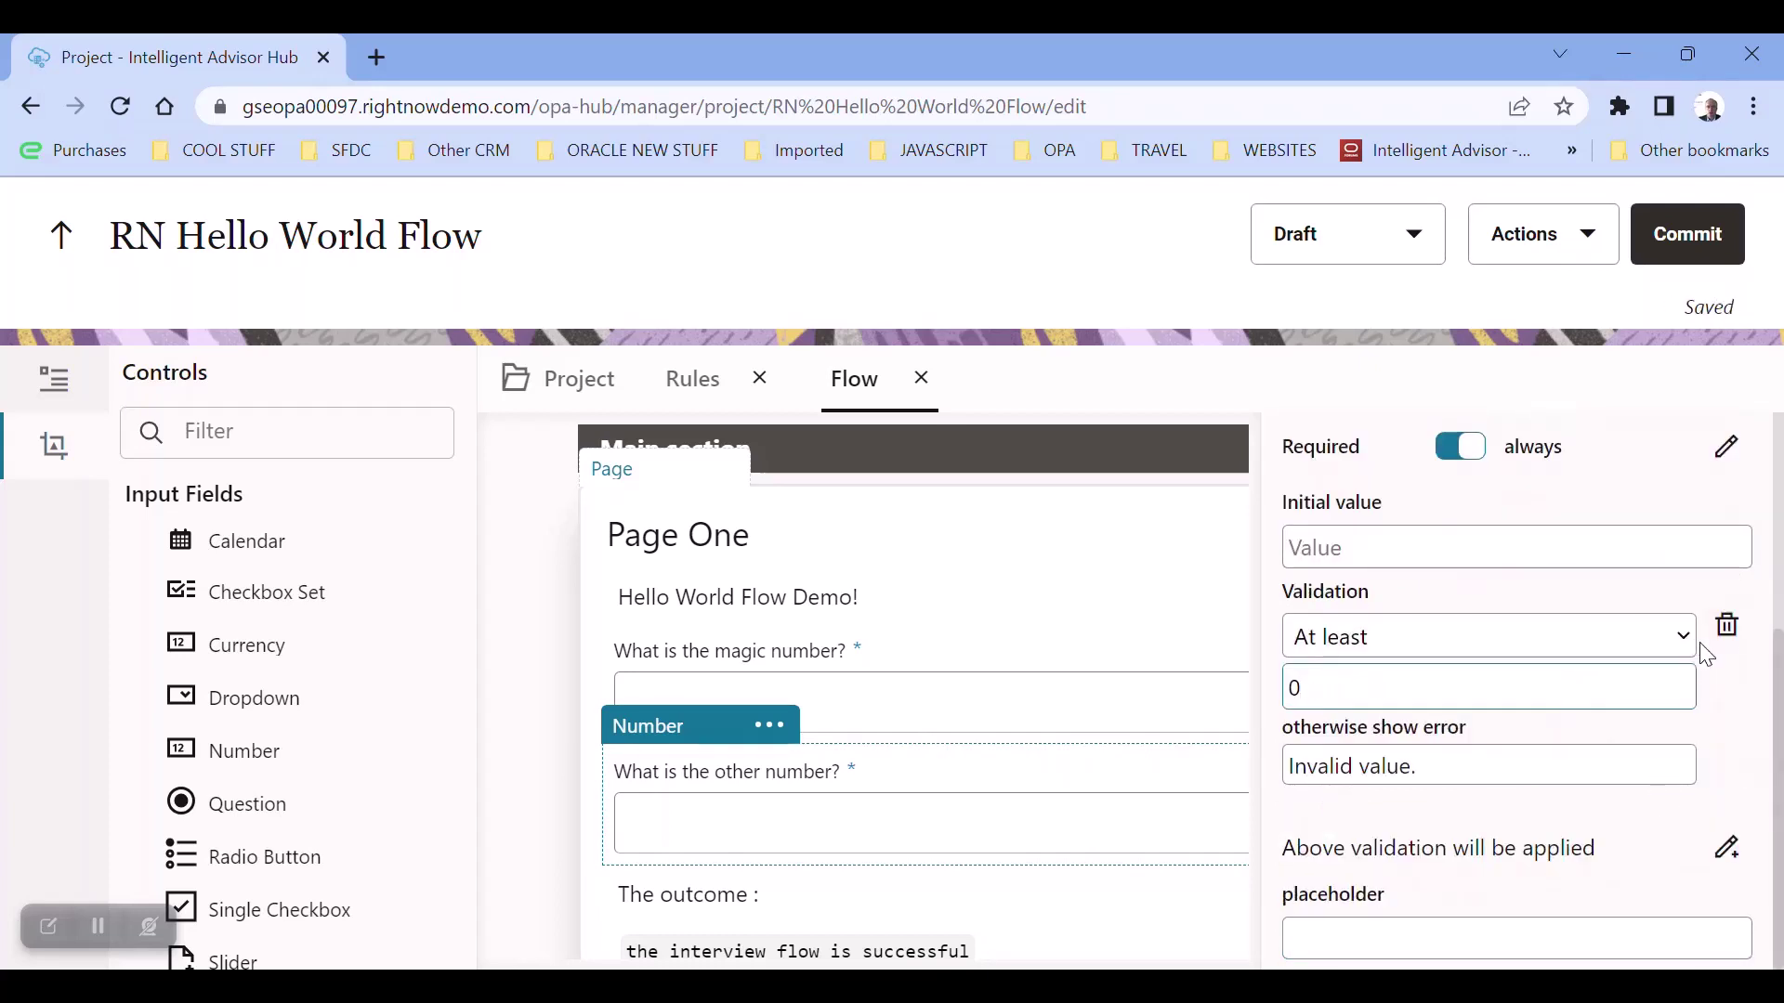
left_click(1673, 639)
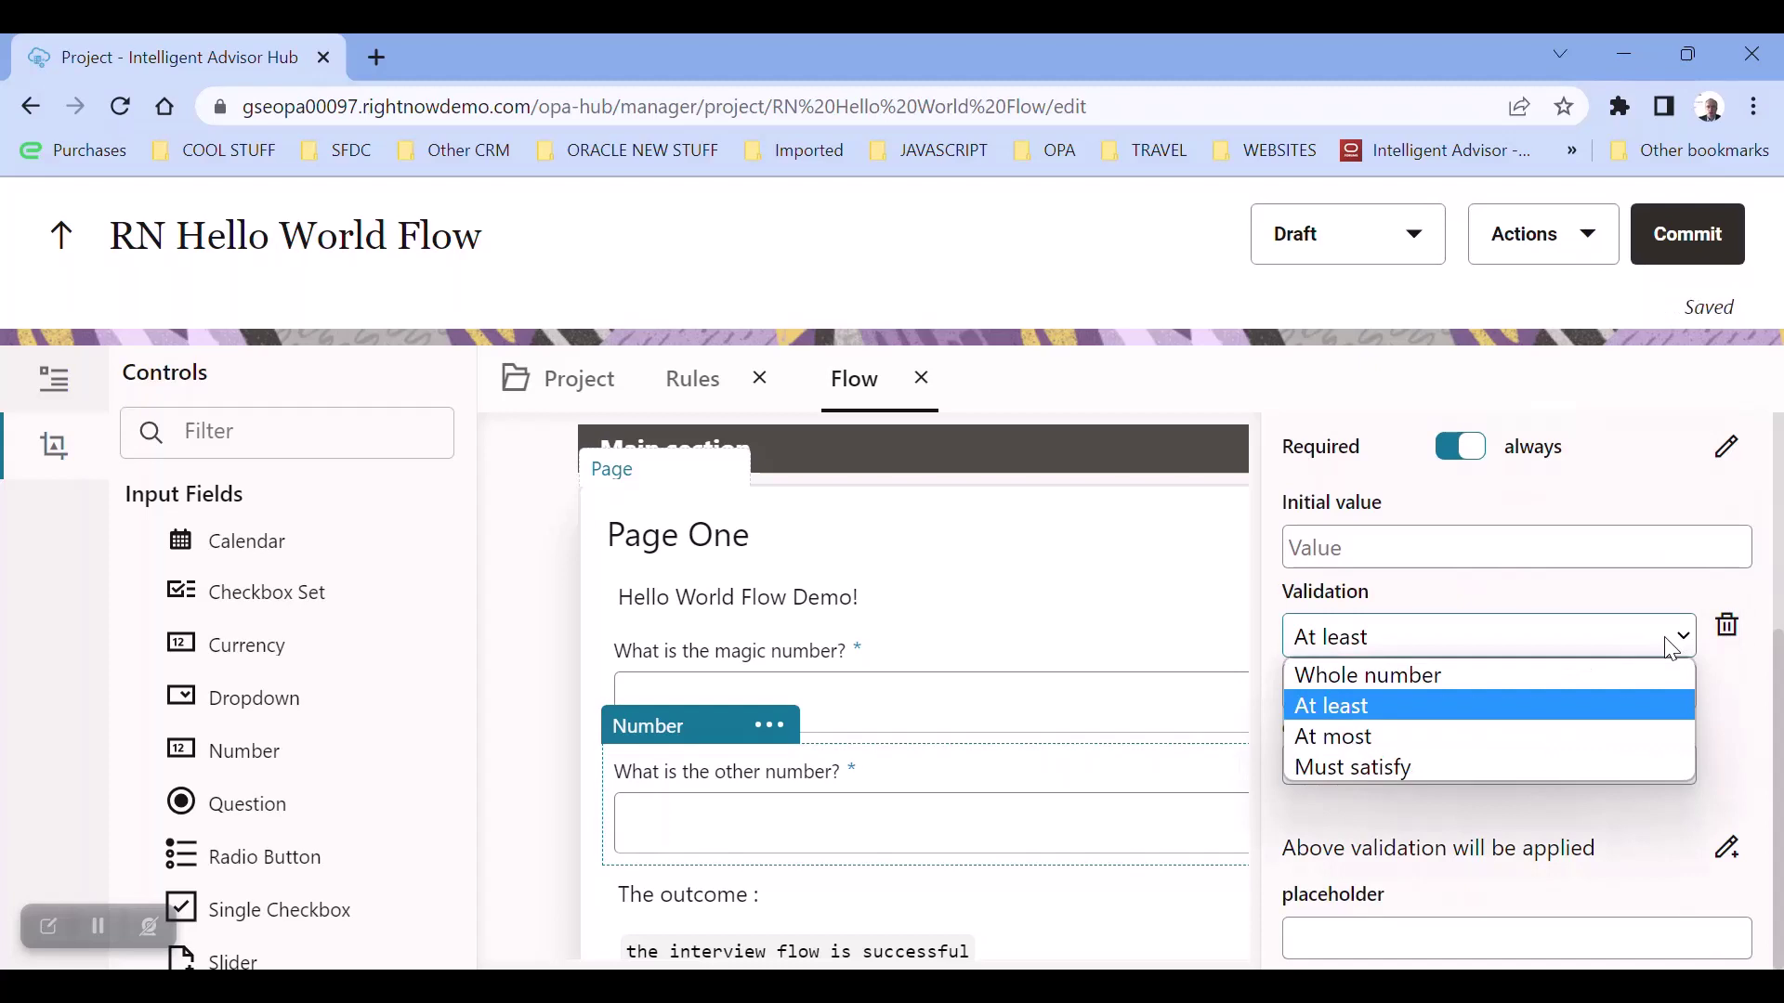
left_click(1550, 677)
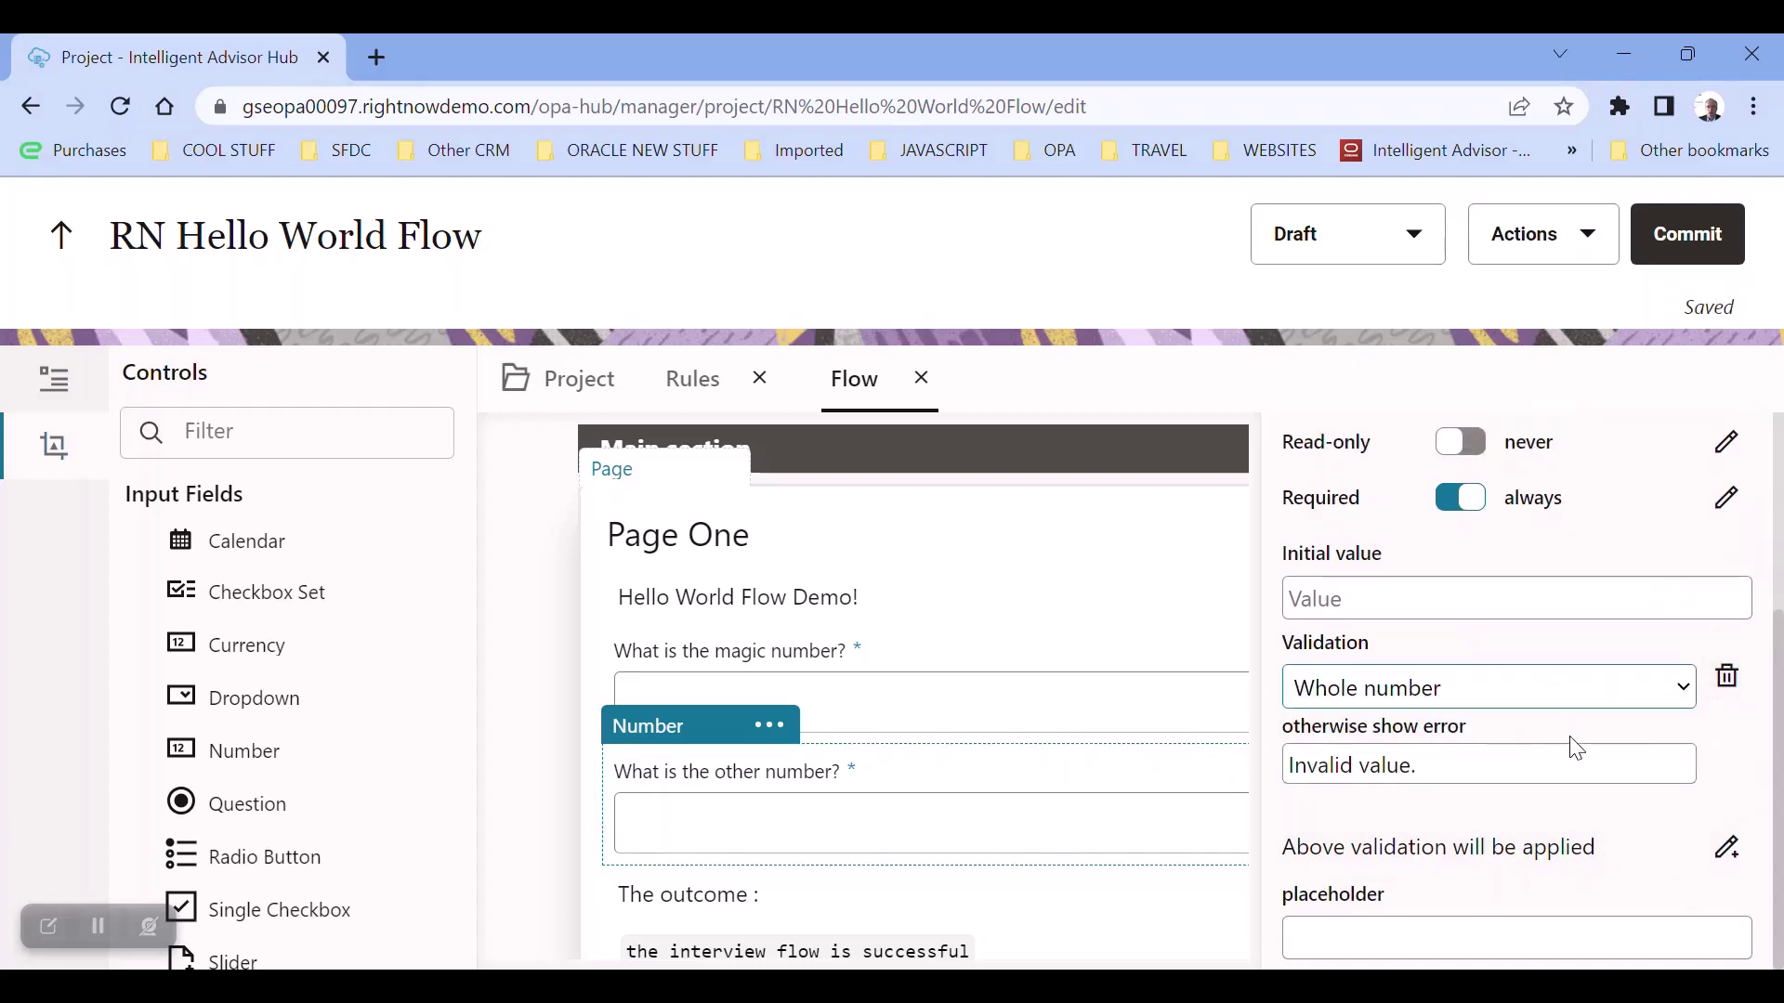
Add a second validation requiring the other number to be at least 0, and commit the project.
left_click(1728, 860)
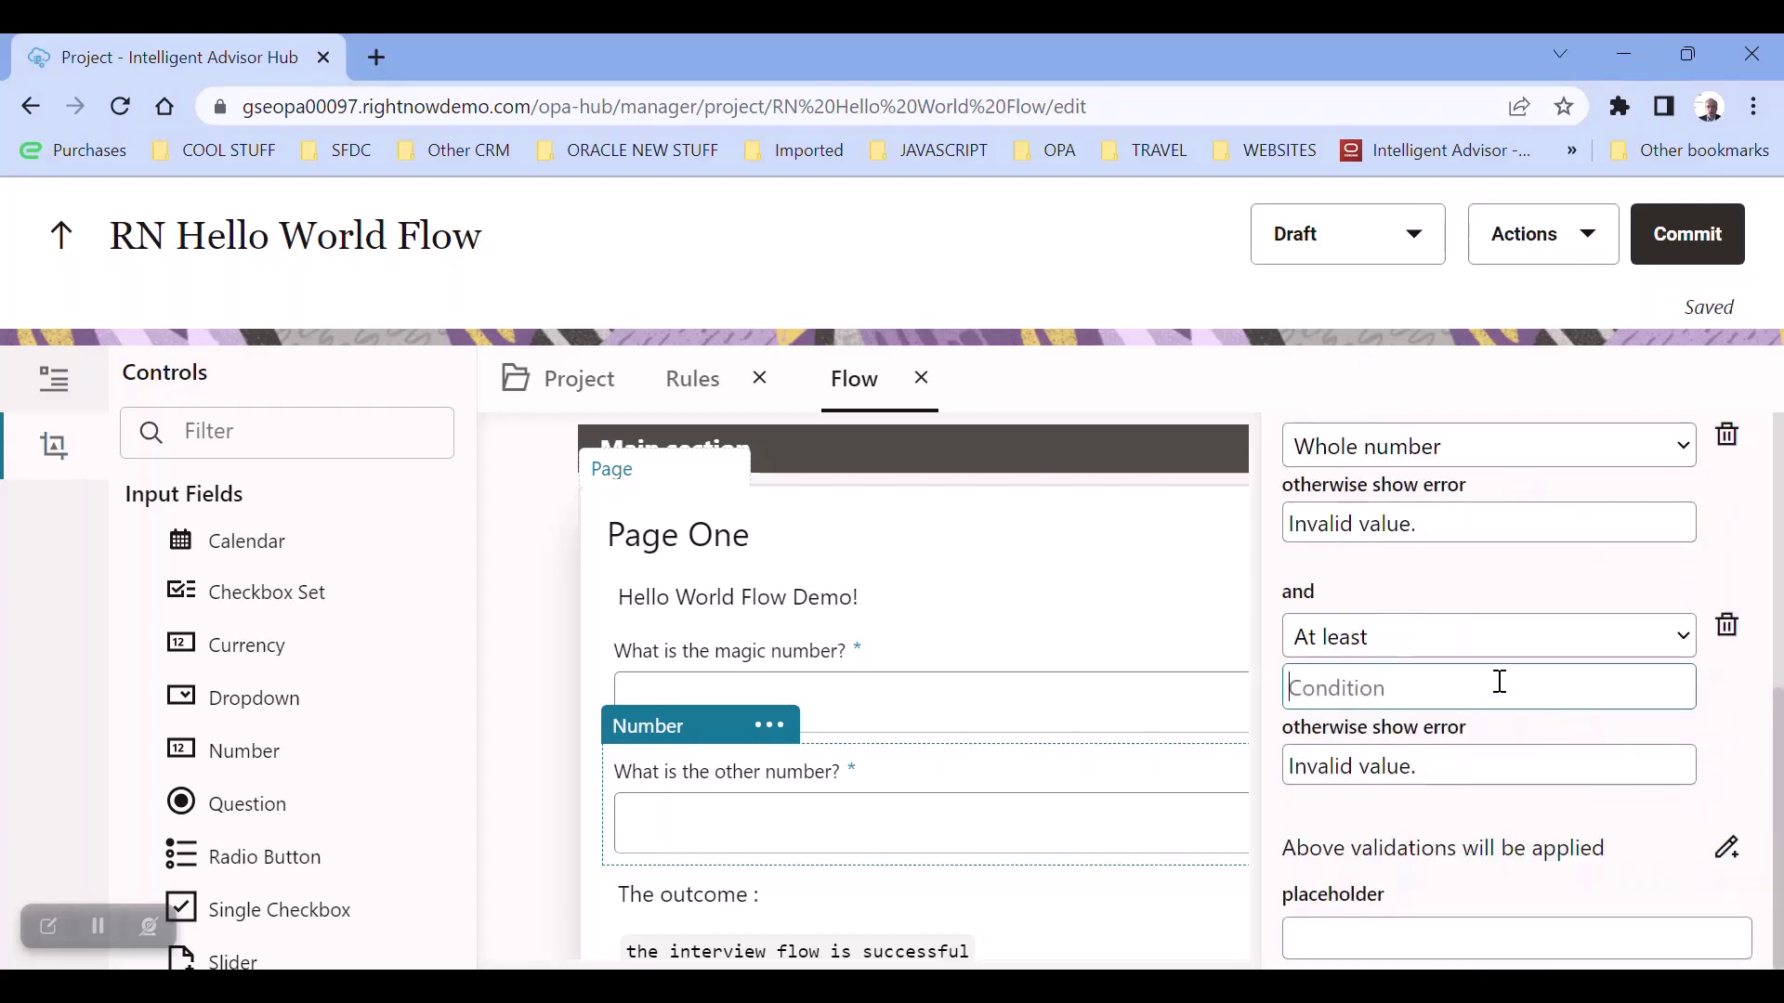
type("0")
scroll(1500, 682, "up", 3)
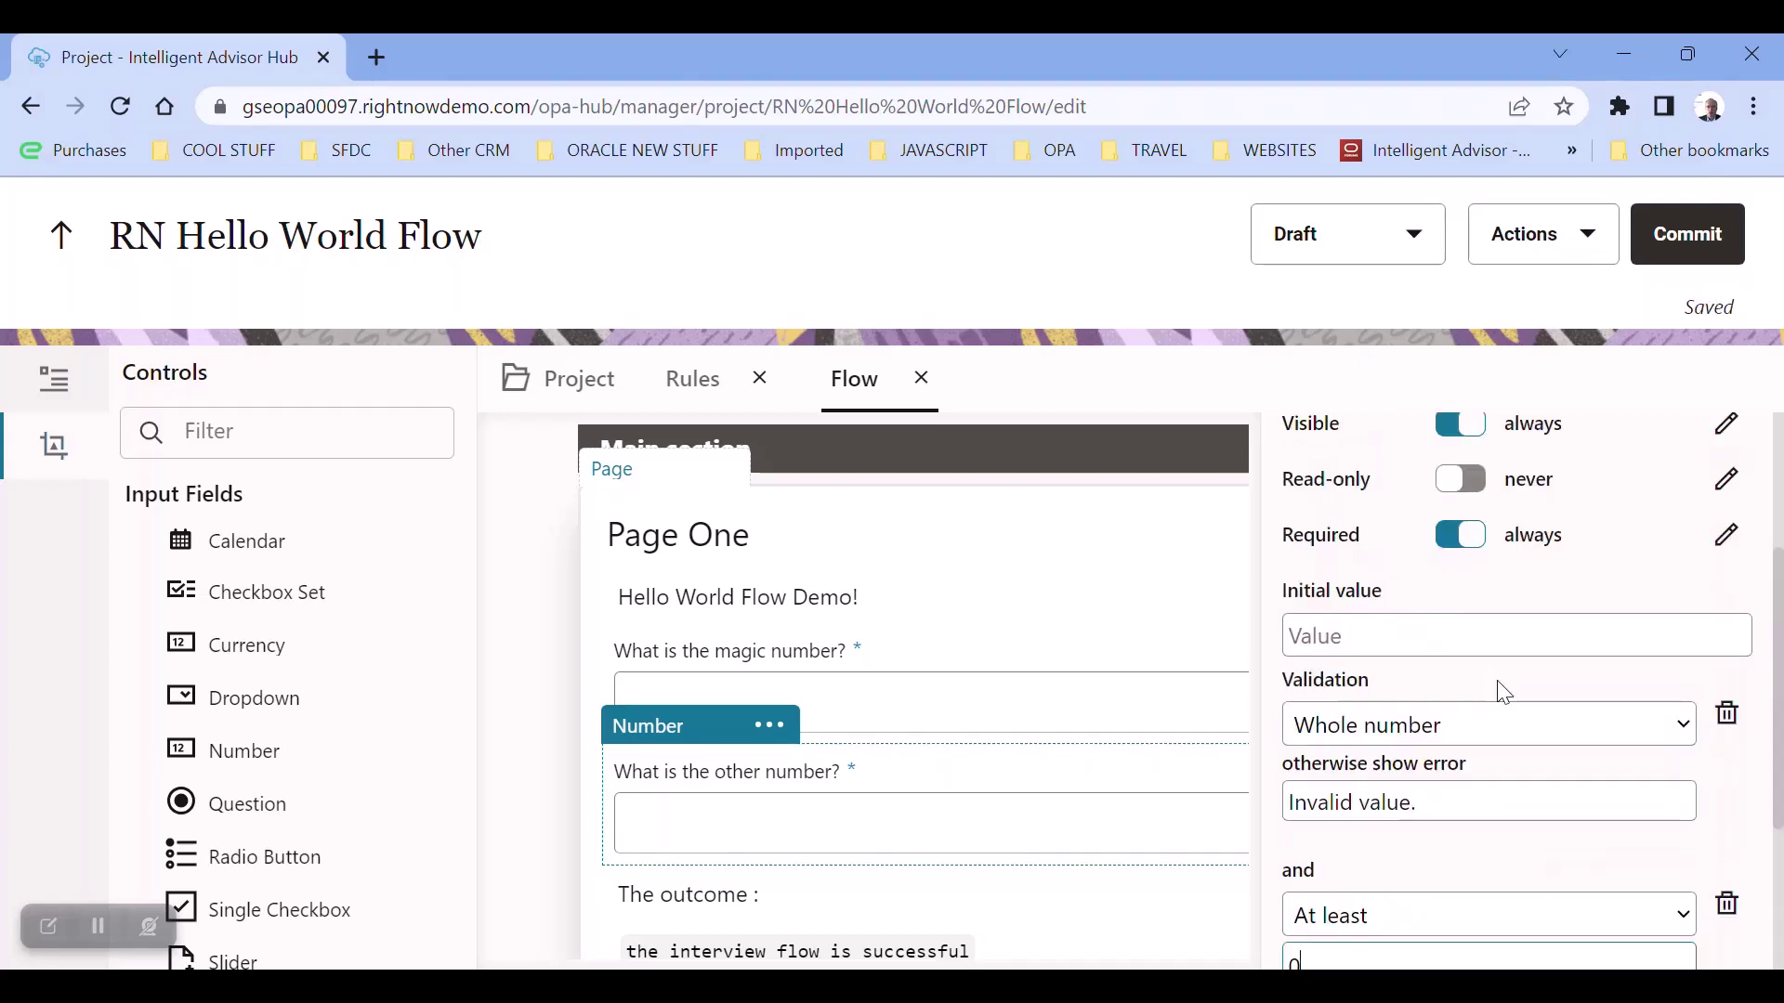
left_click(1706, 240)
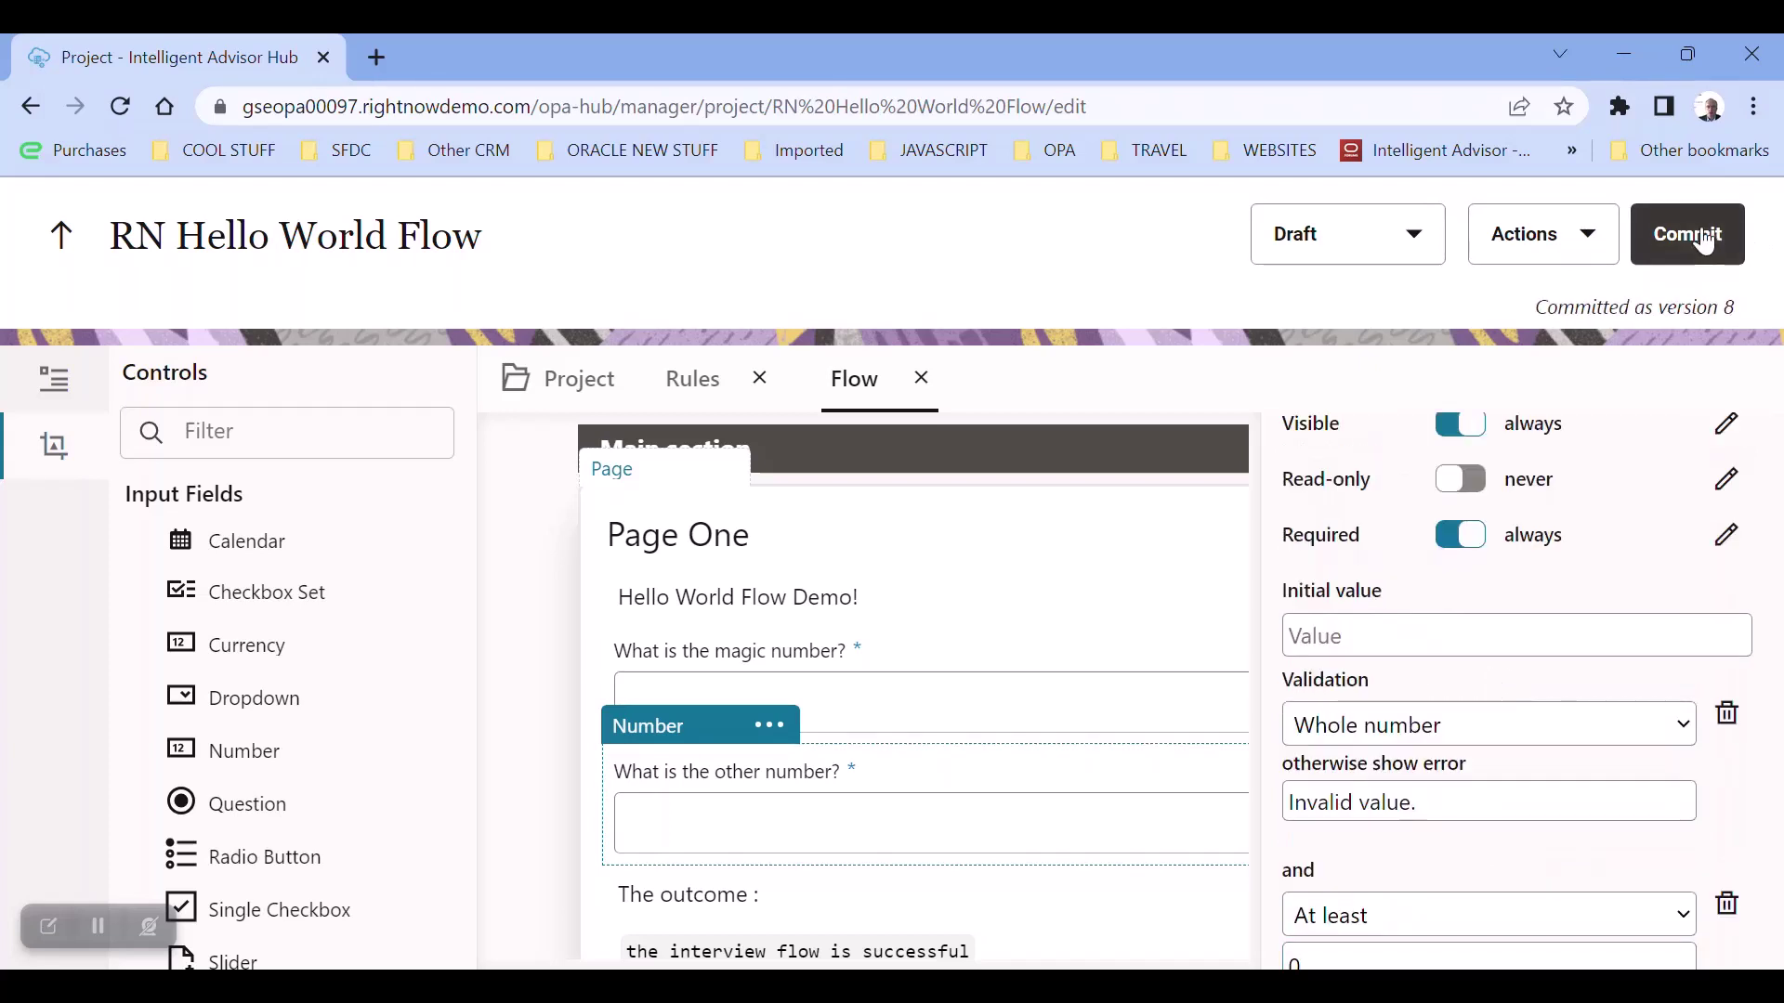
Check the project's data list, delete the other number control from Page One and close the page's properties.
scroll(1053, 586, "down", 1)
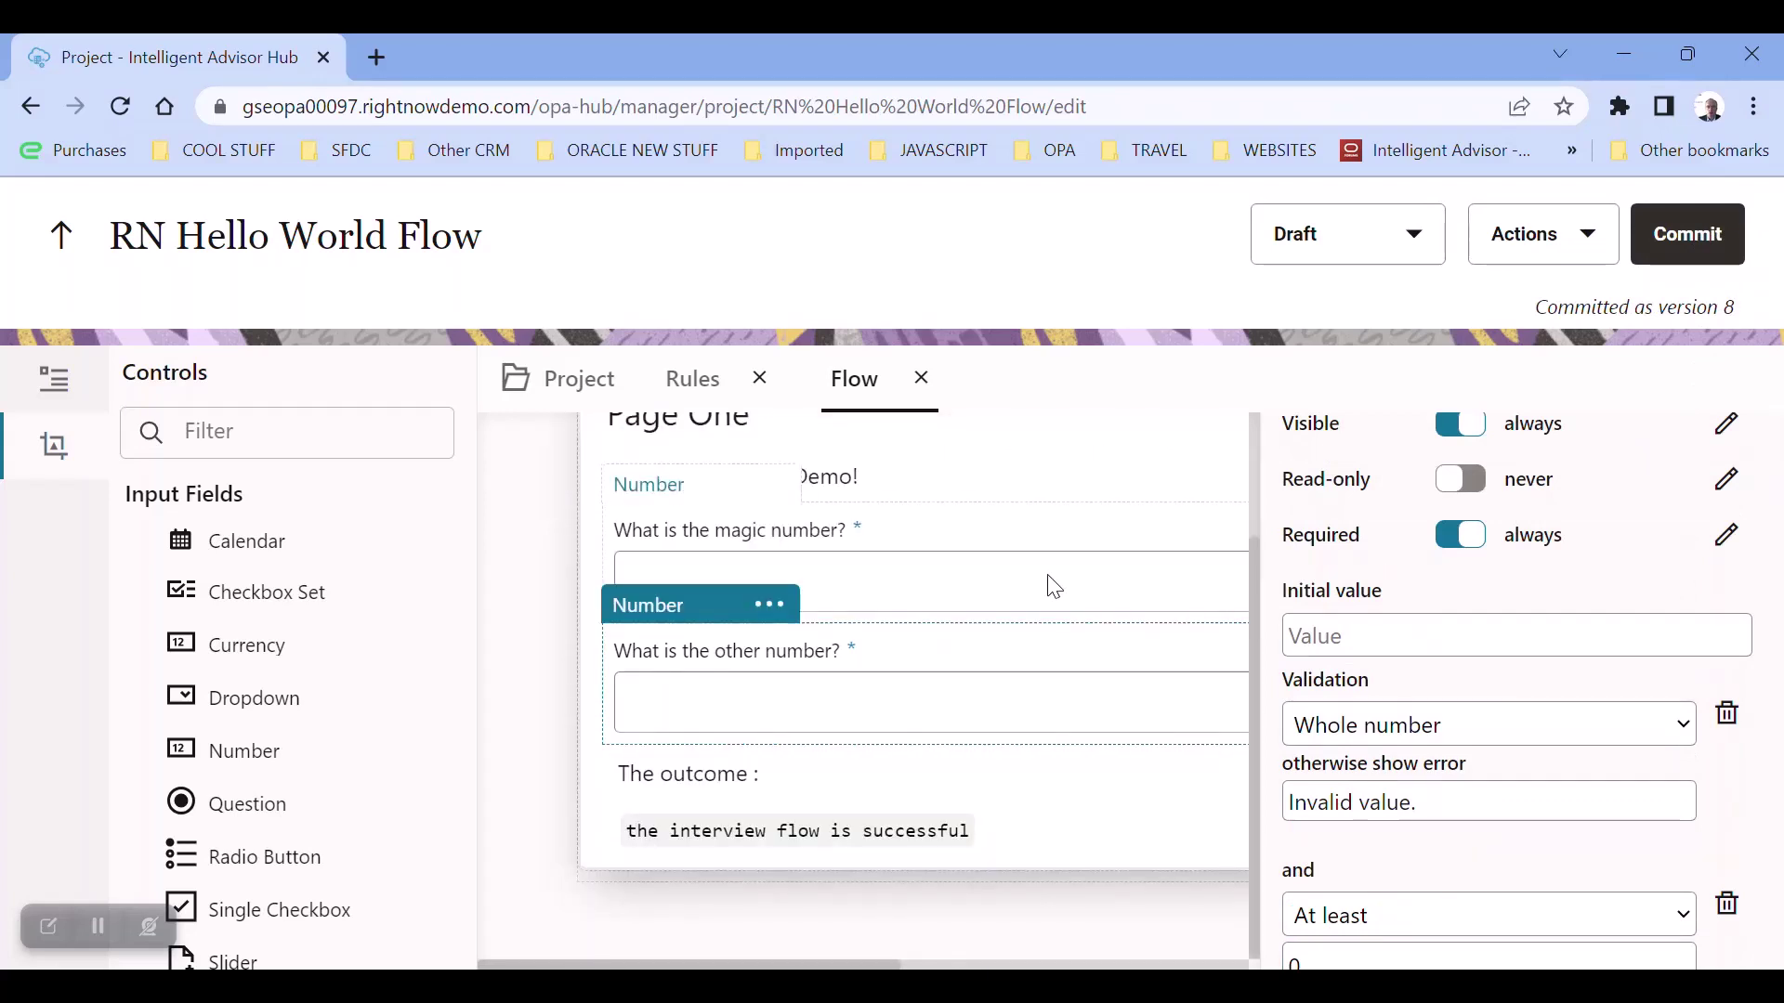
left_click(63, 396)
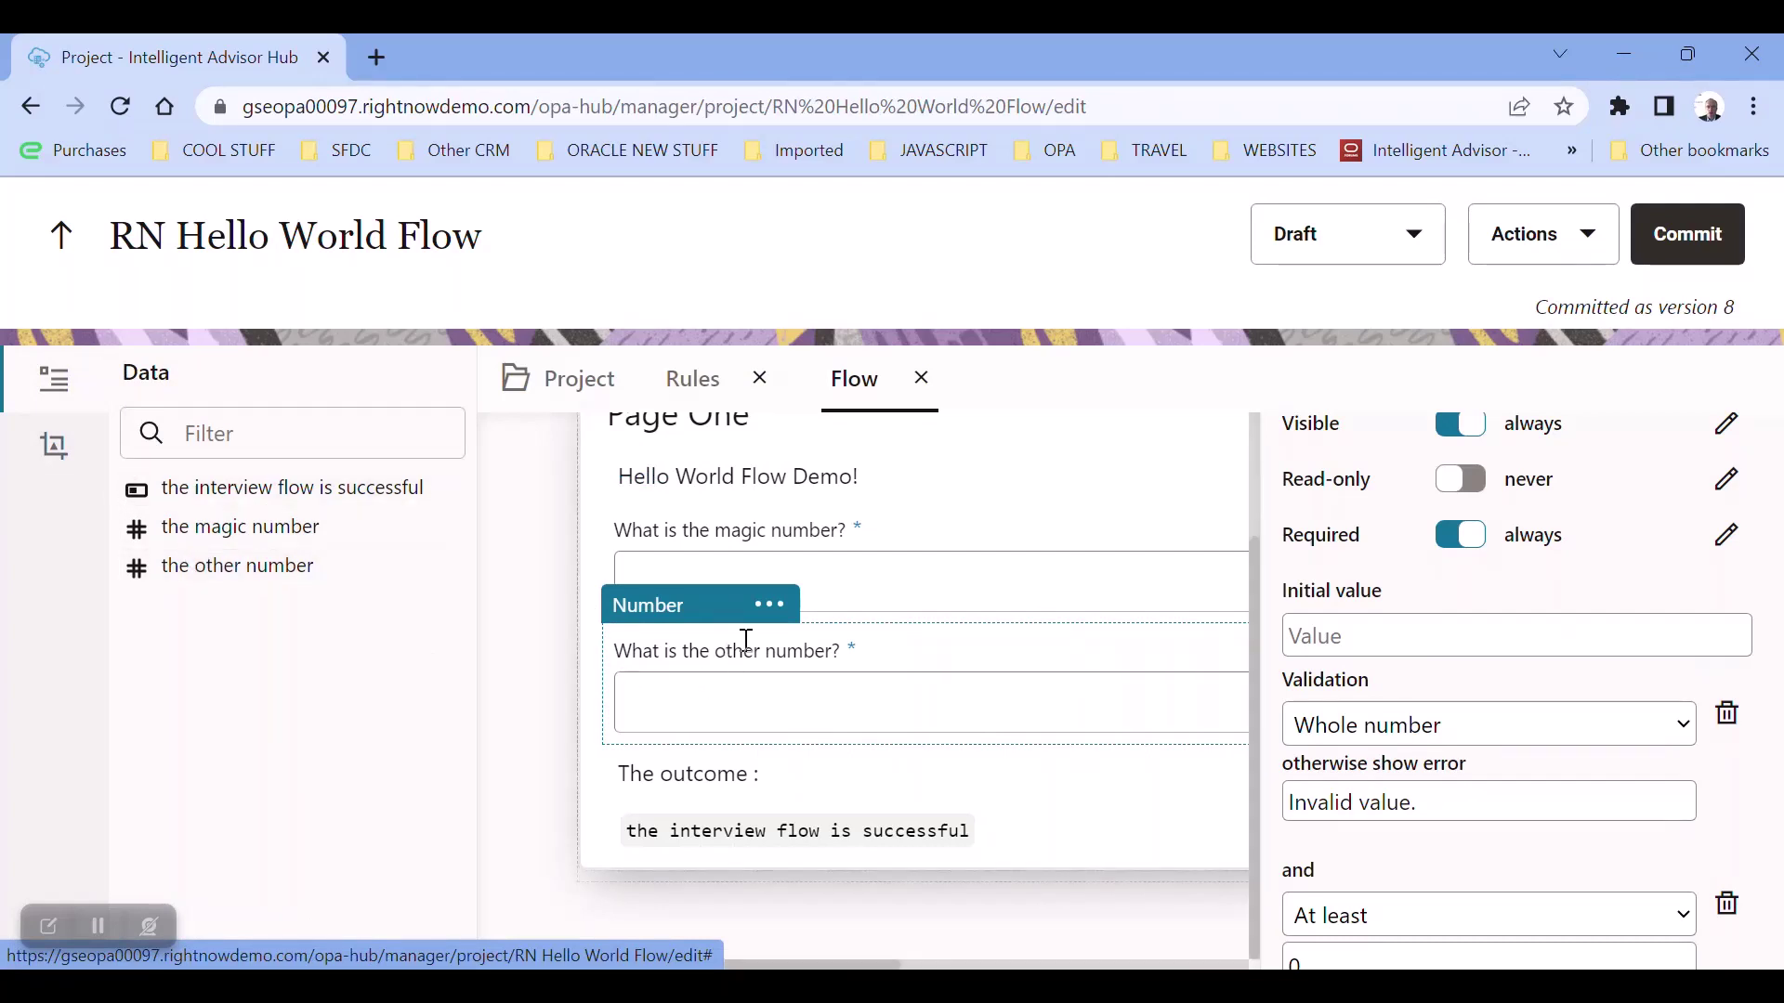
left_click(770, 605)
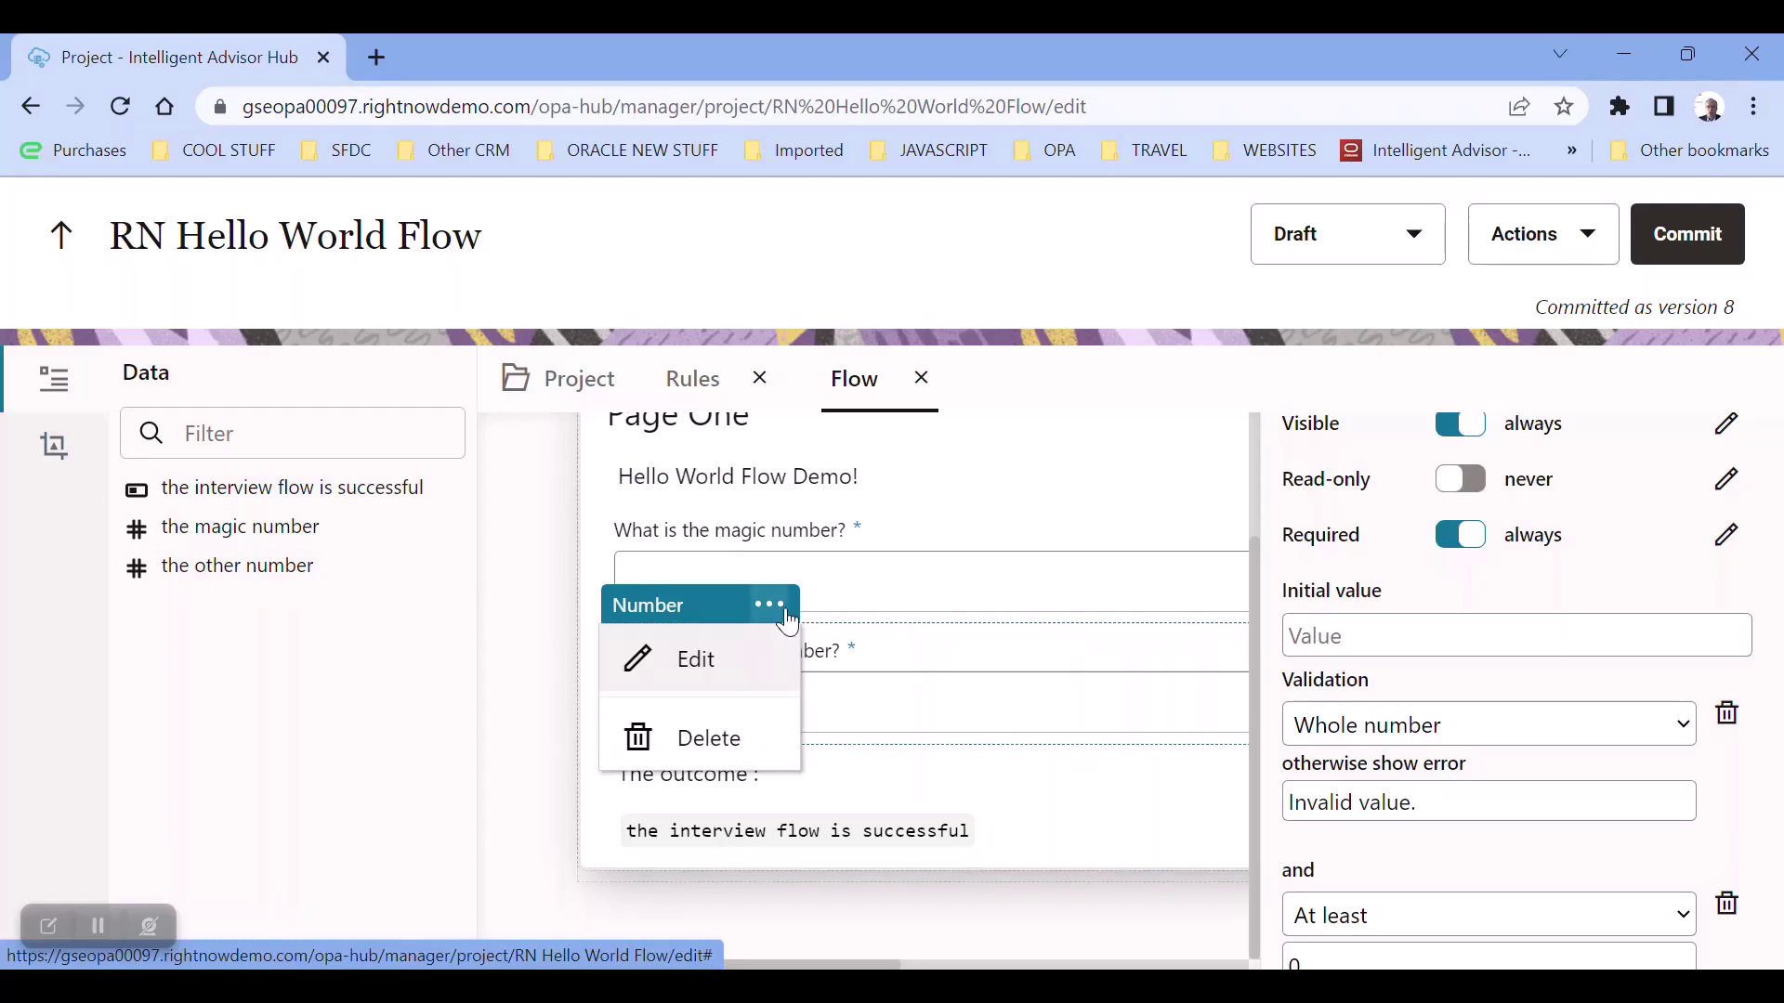
left_click(693, 739)
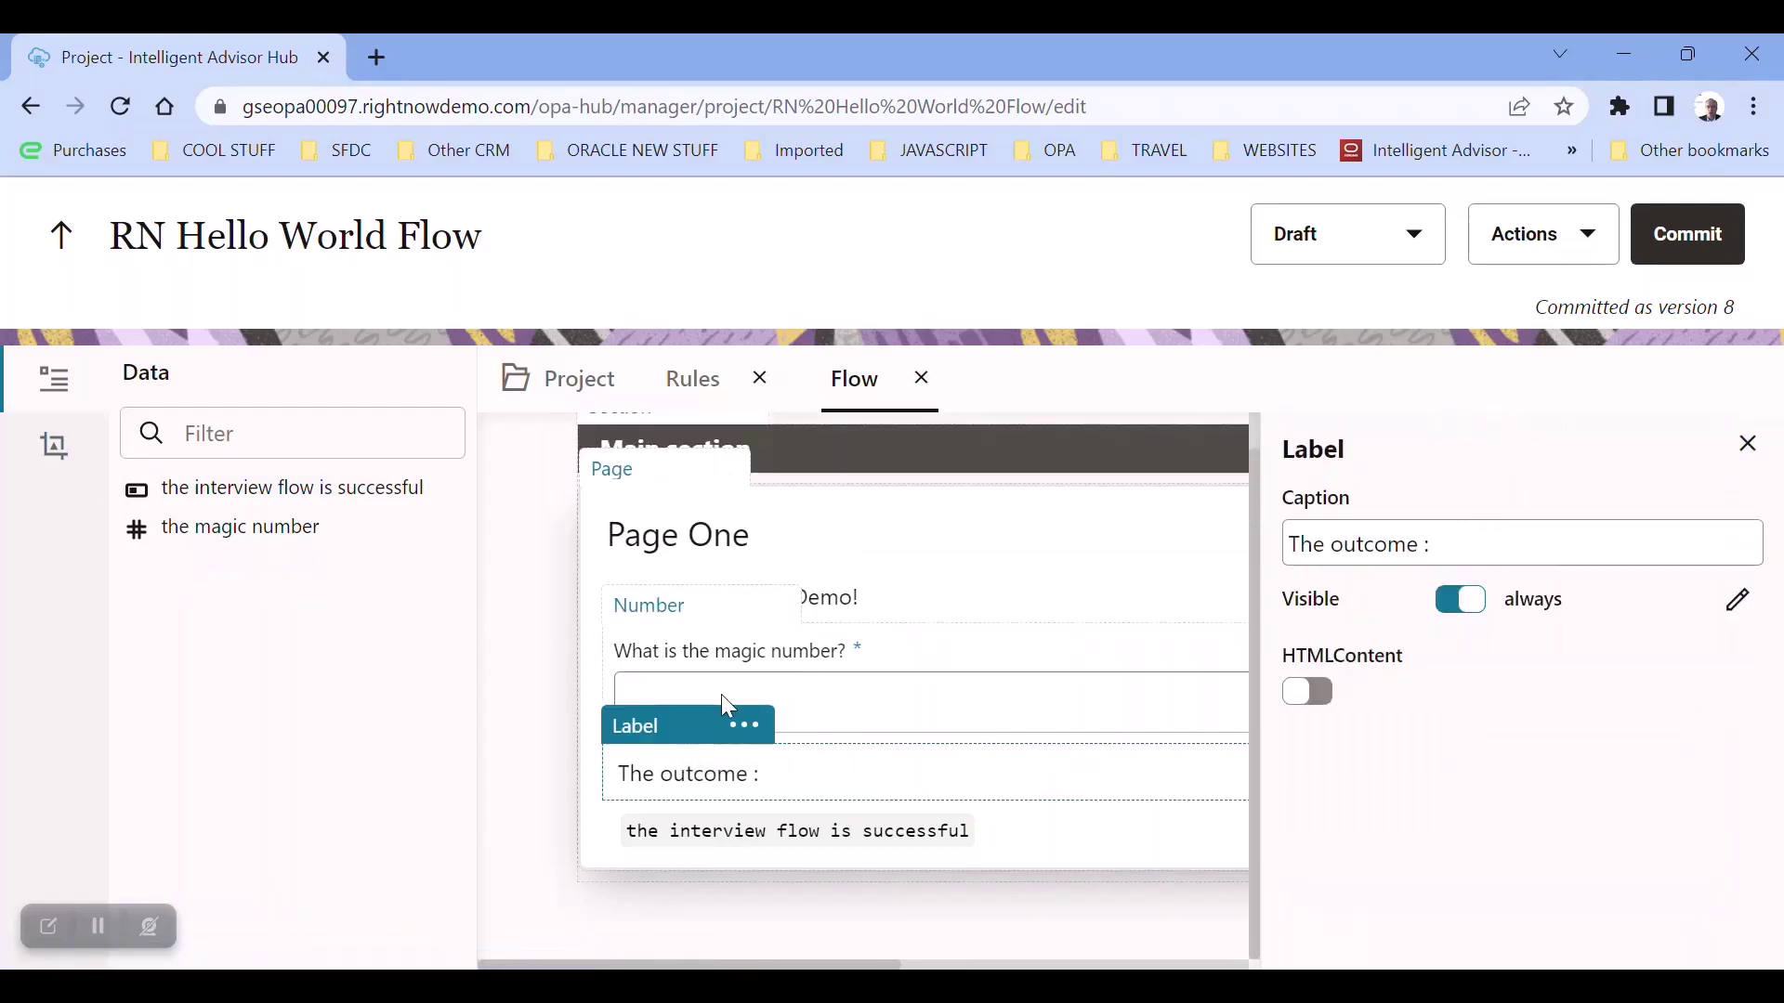
left_click(1146, 538)
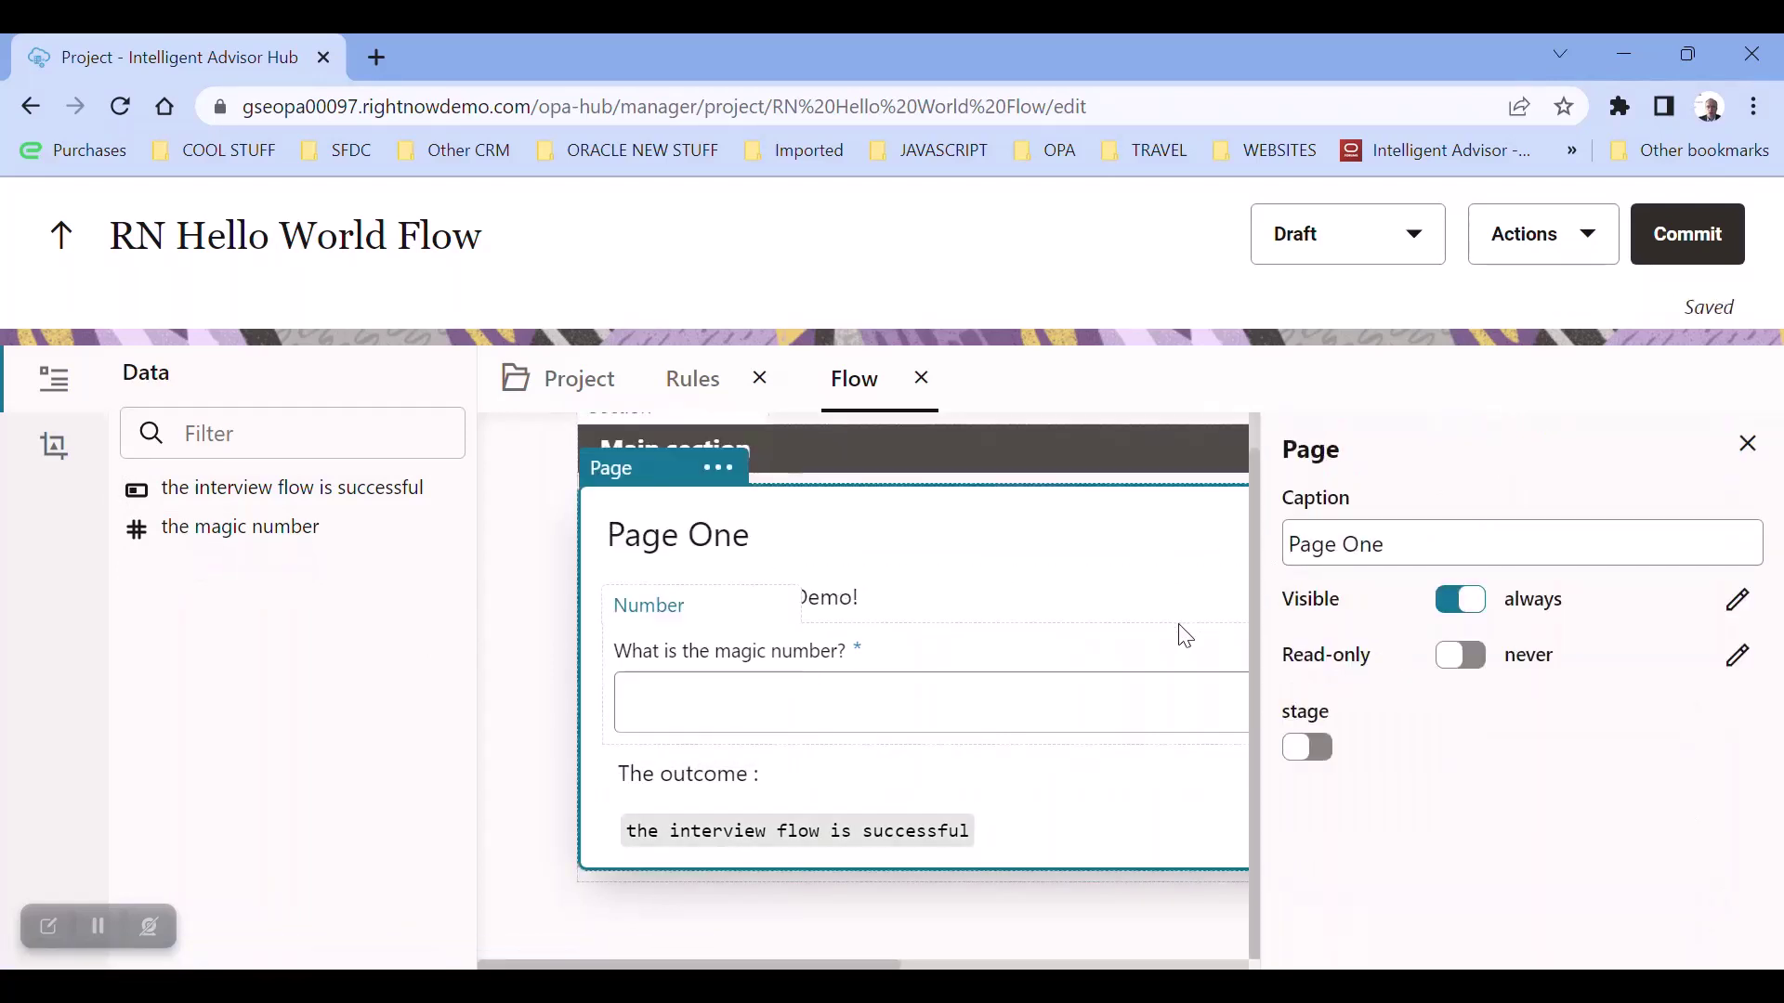
left_click(1751, 449)
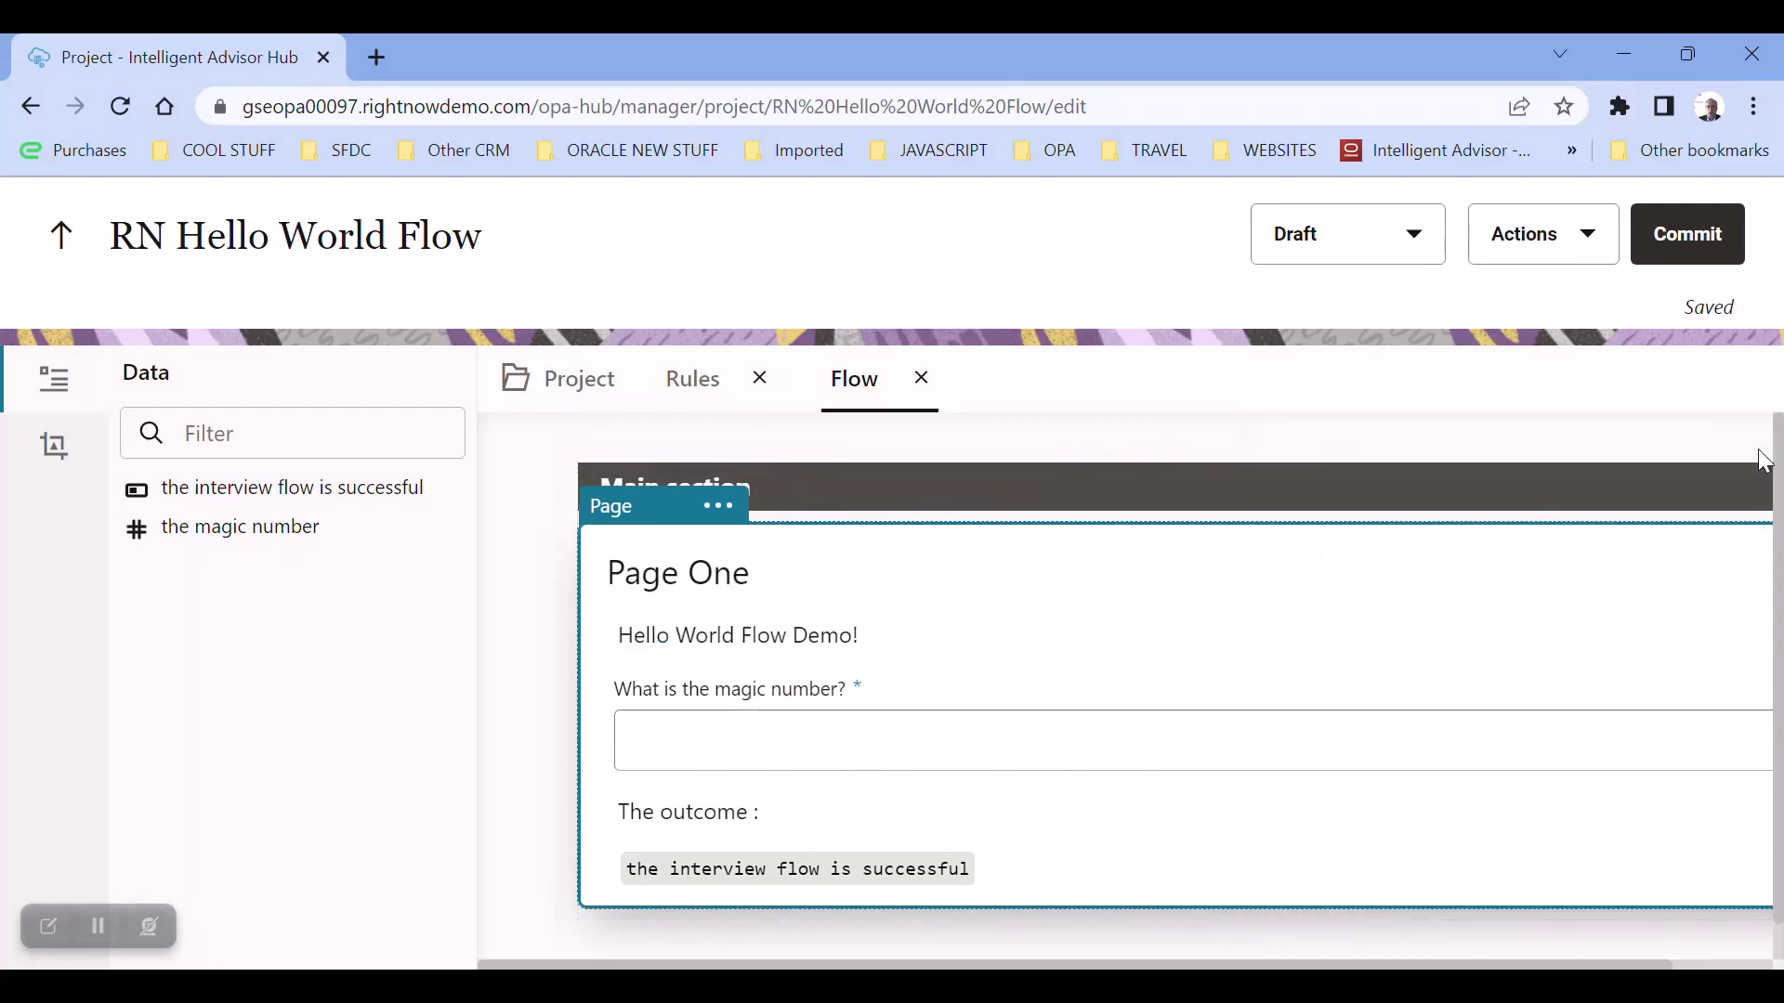
Commit the project and deploy it as RN Hello World Flow to RN_Workspace_1 with activation enabled.
left_click(1691, 253)
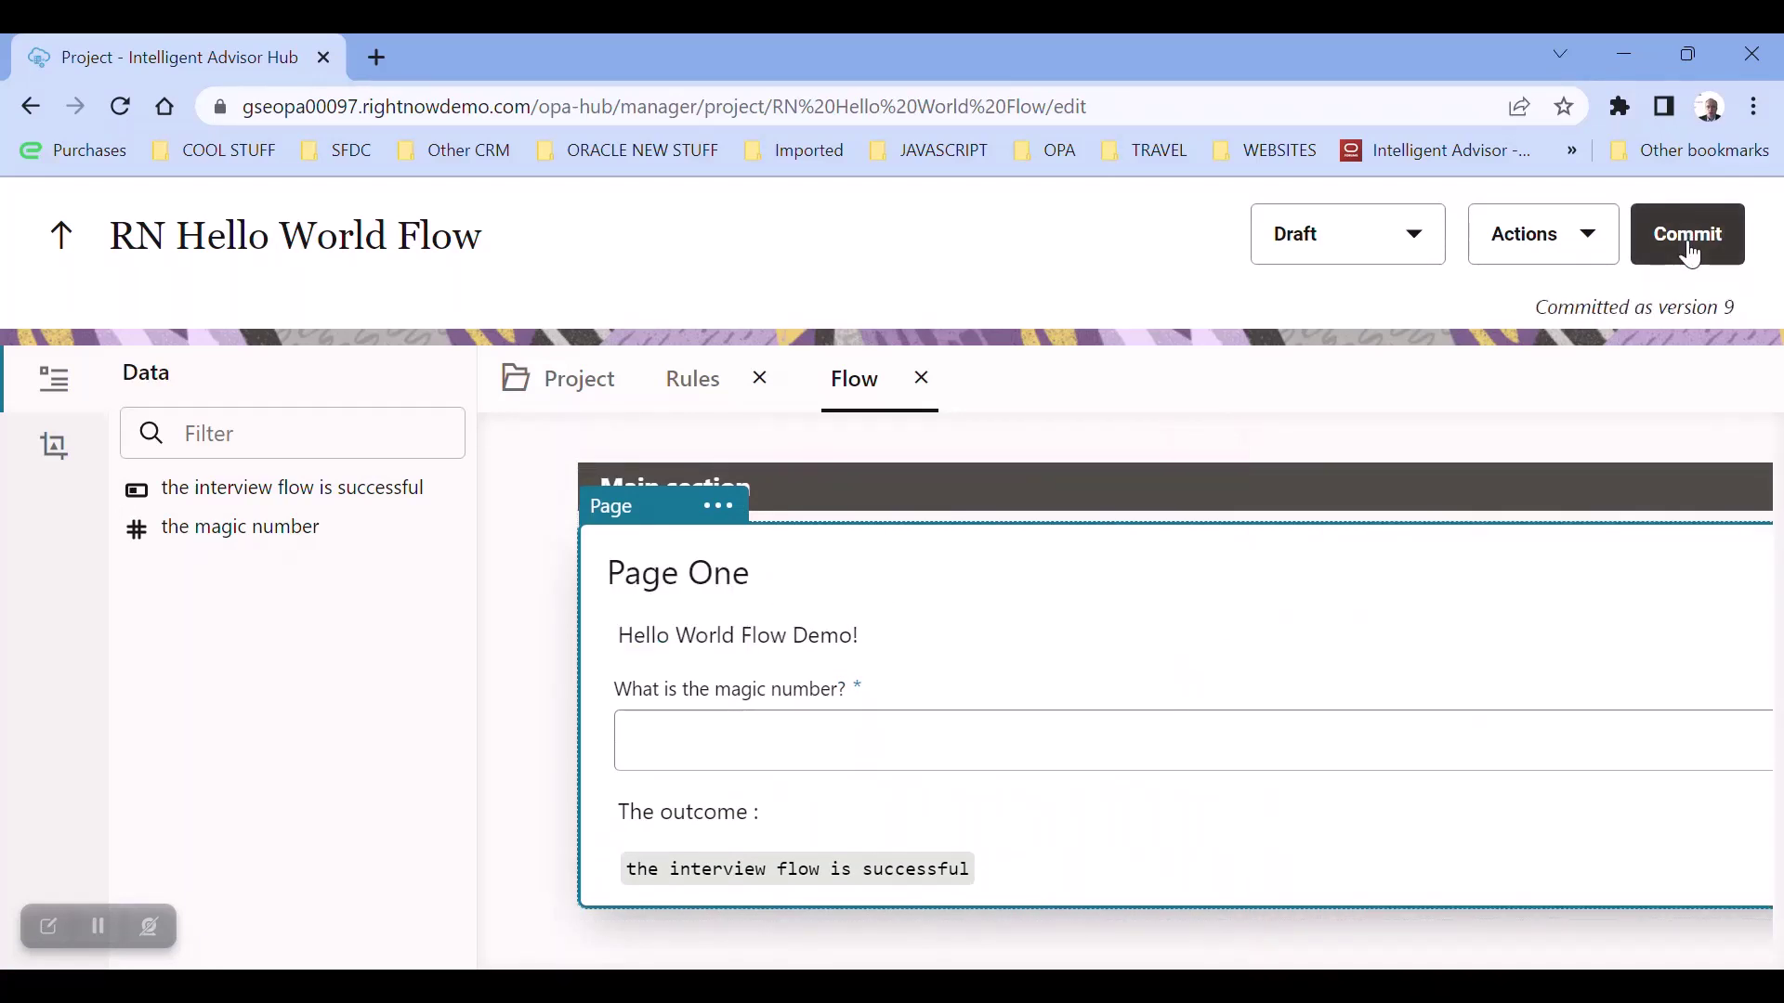
left_click(1580, 232)
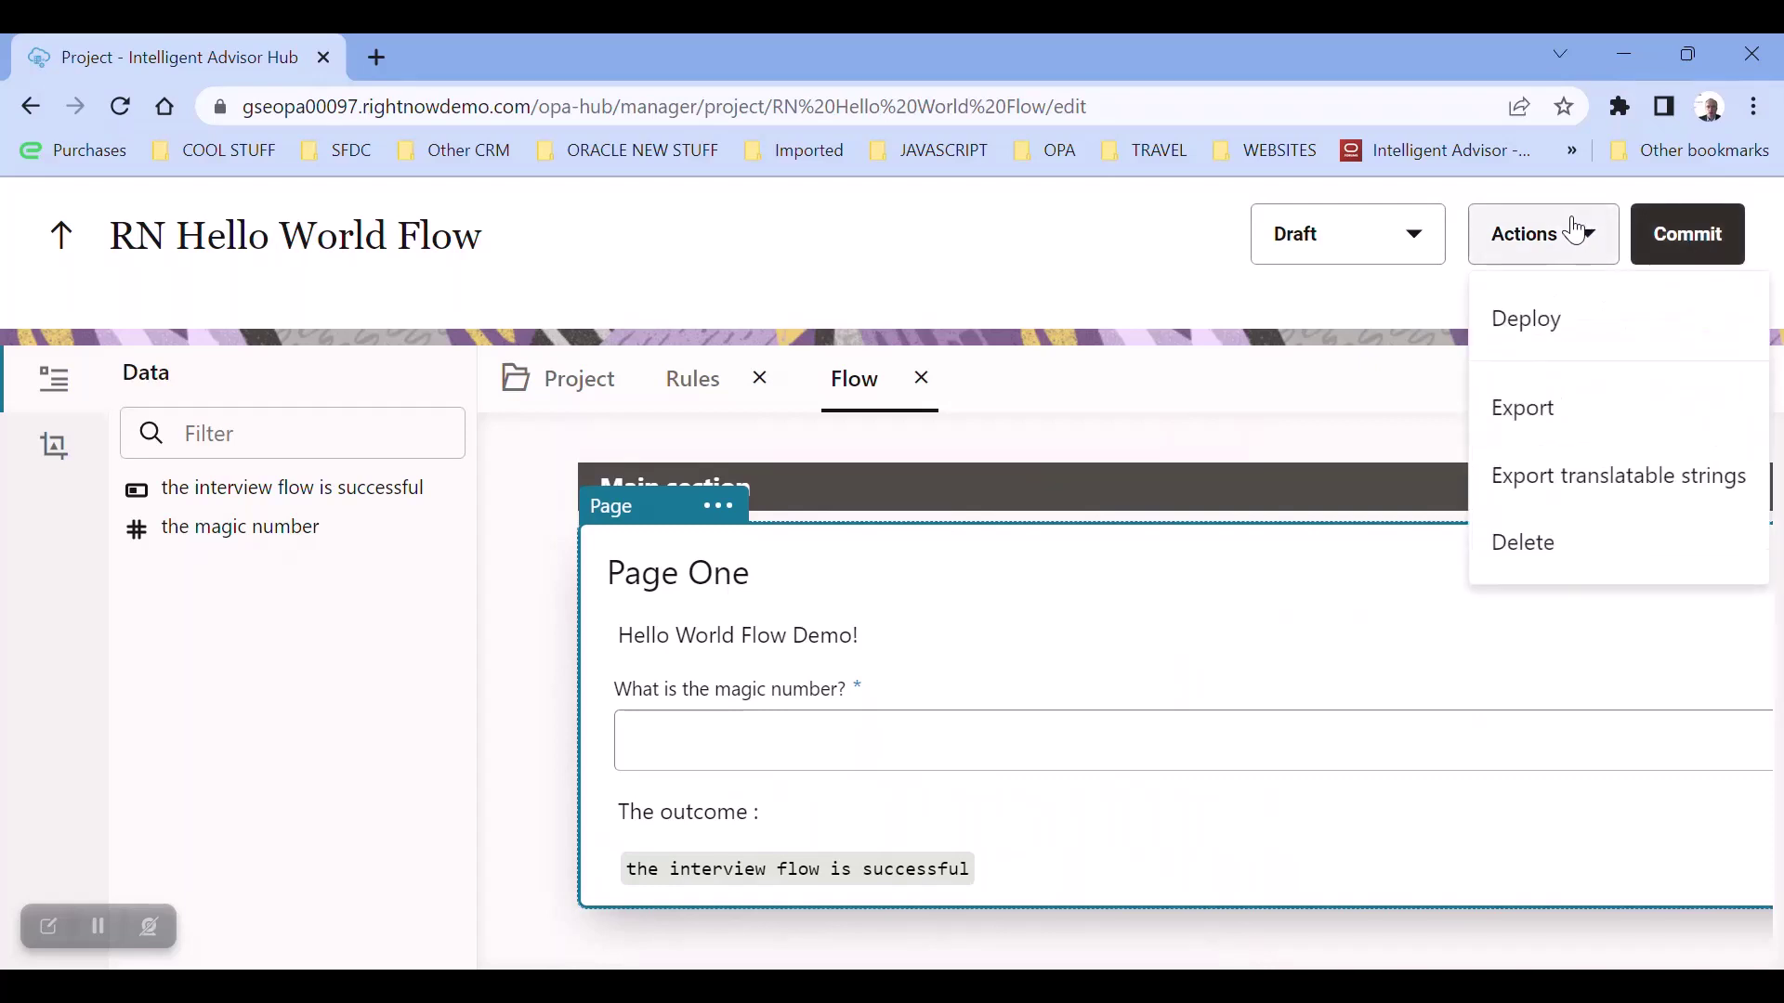
left_click(1533, 325)
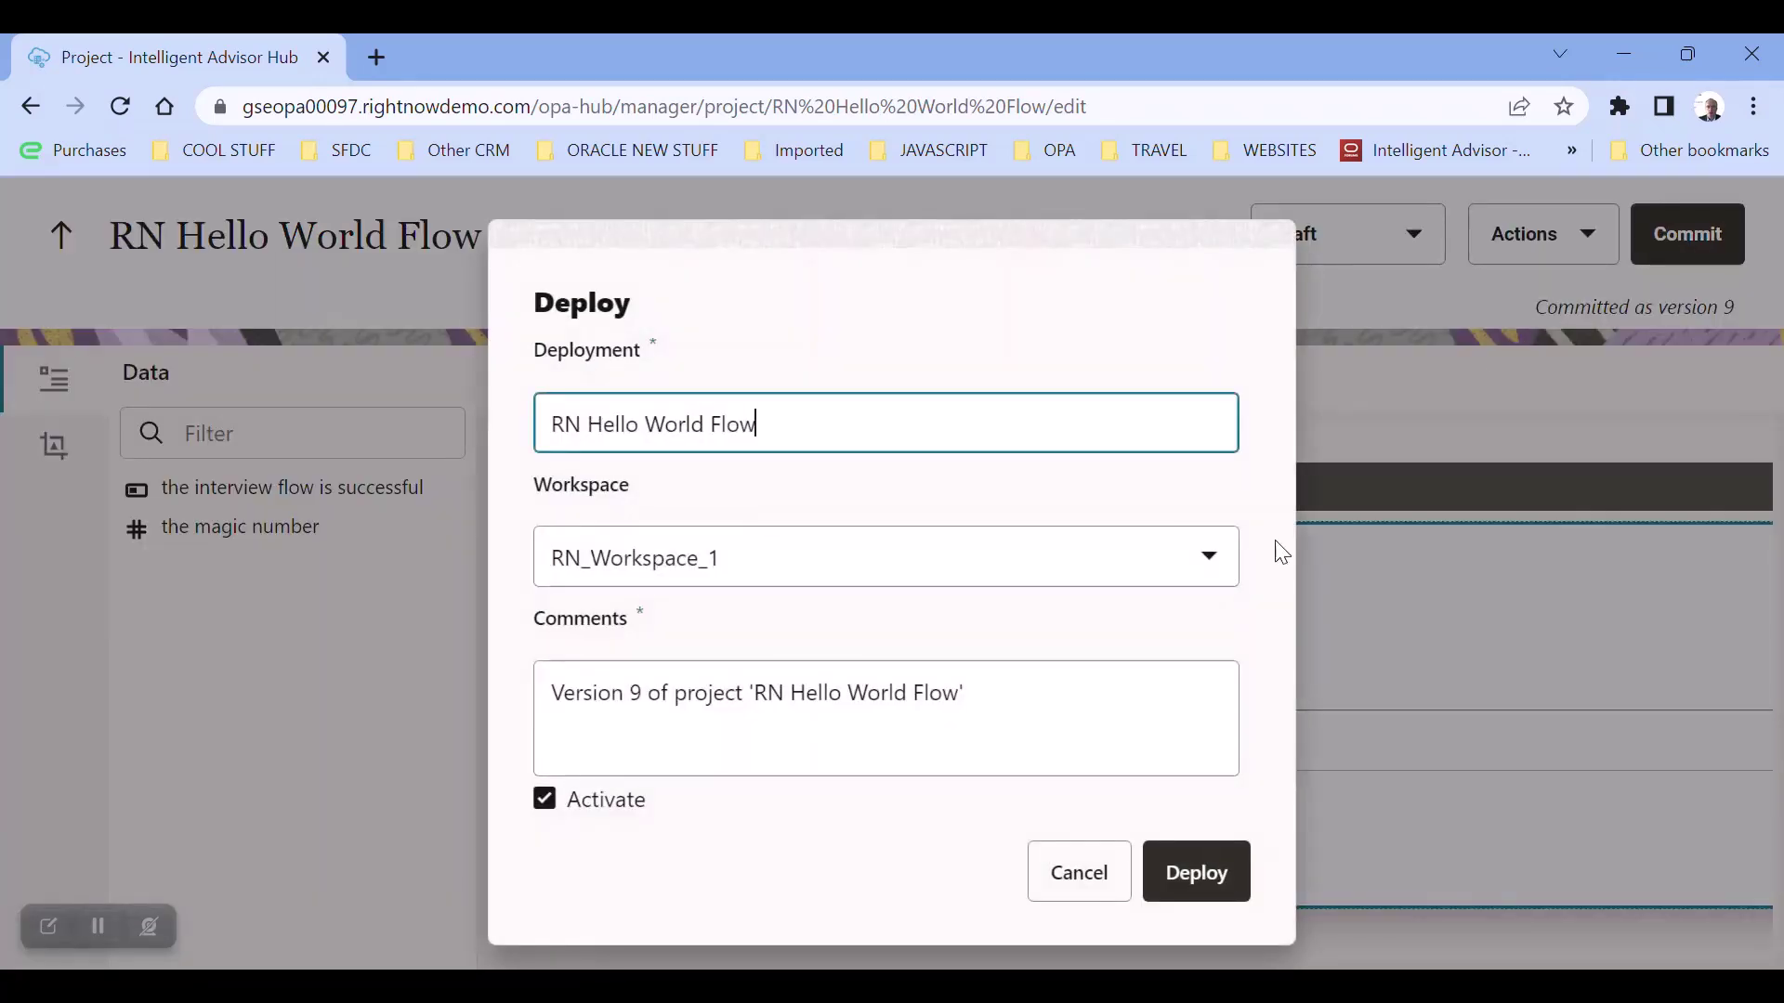
left_click(1212, 875)
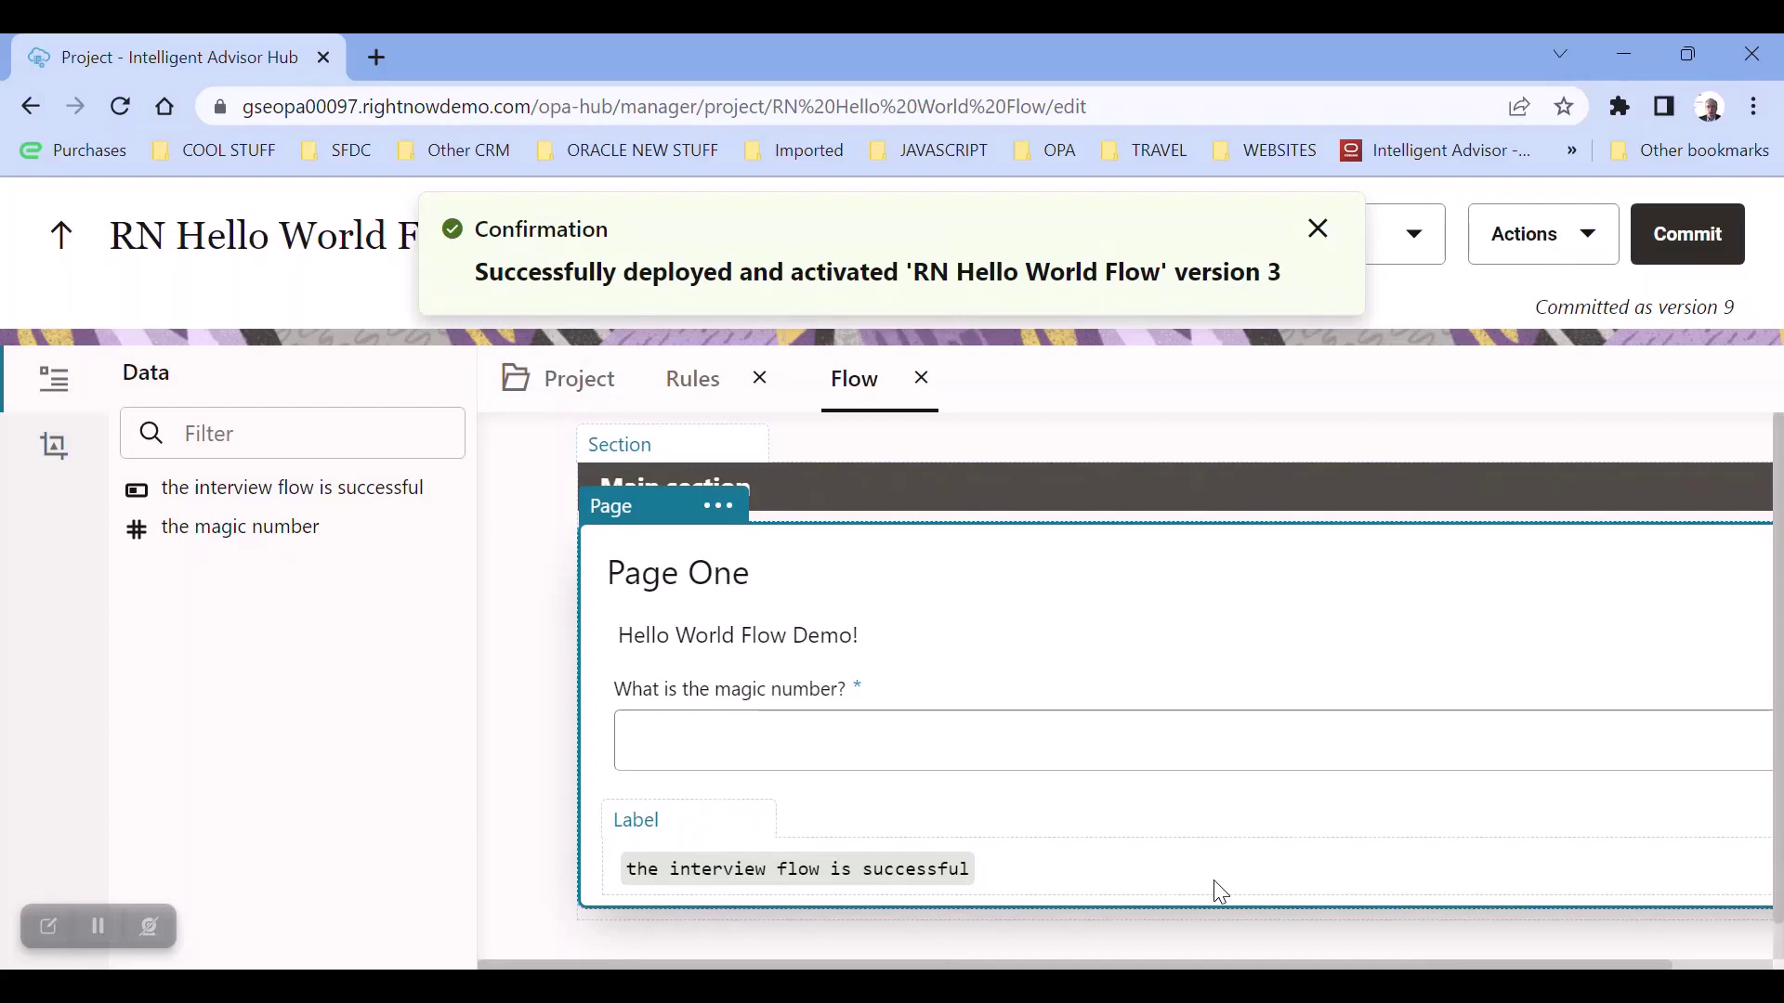
Review the rule block in the Interview Rules document and return to the project's document list.
left_click(698, 379)
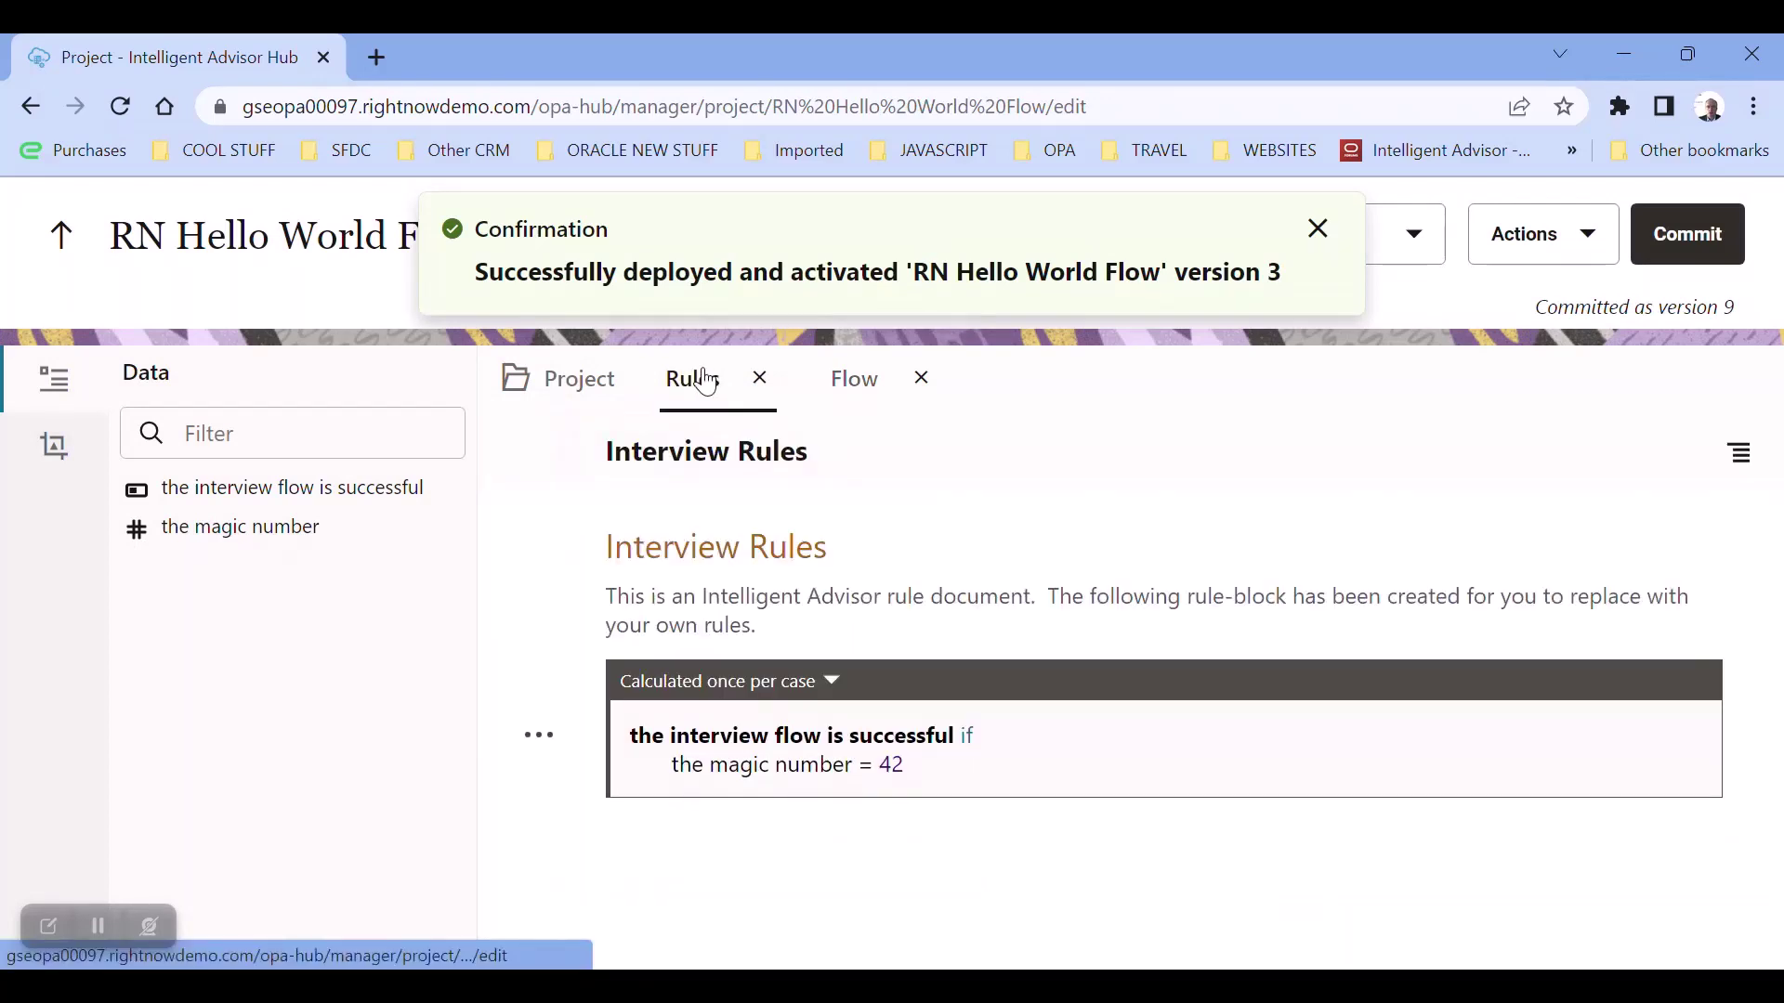
left_click(990, 743)
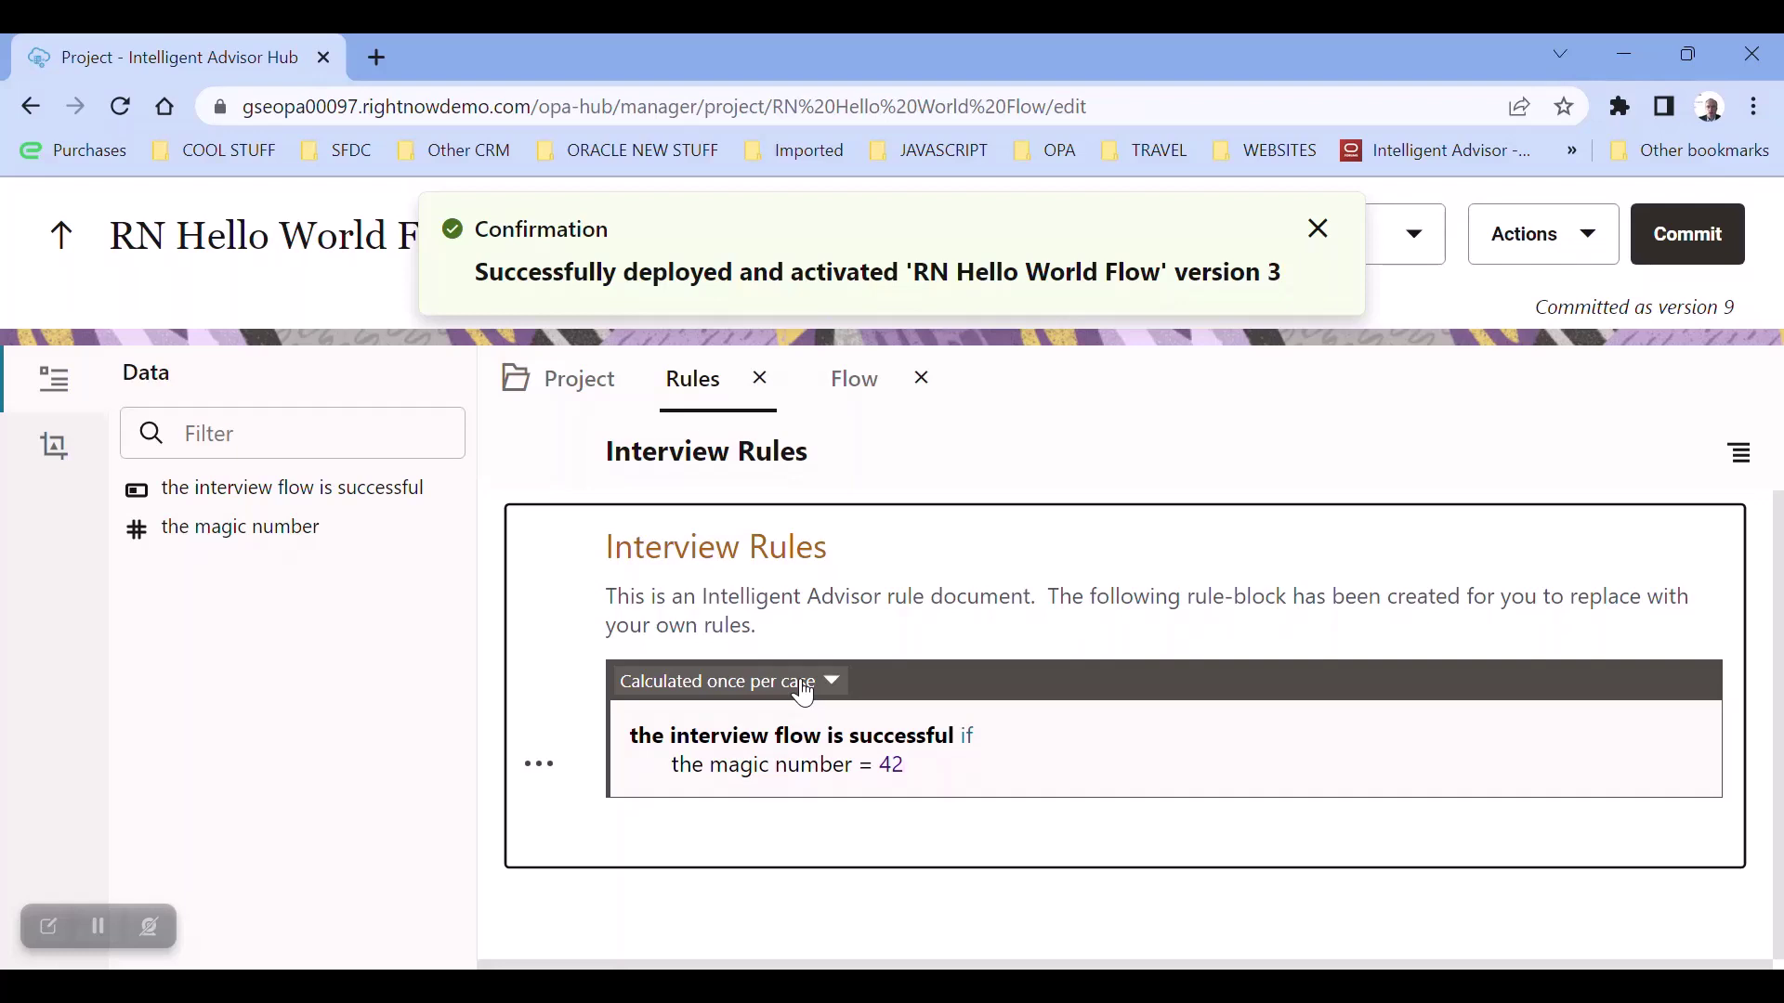
left_click(579, 380)
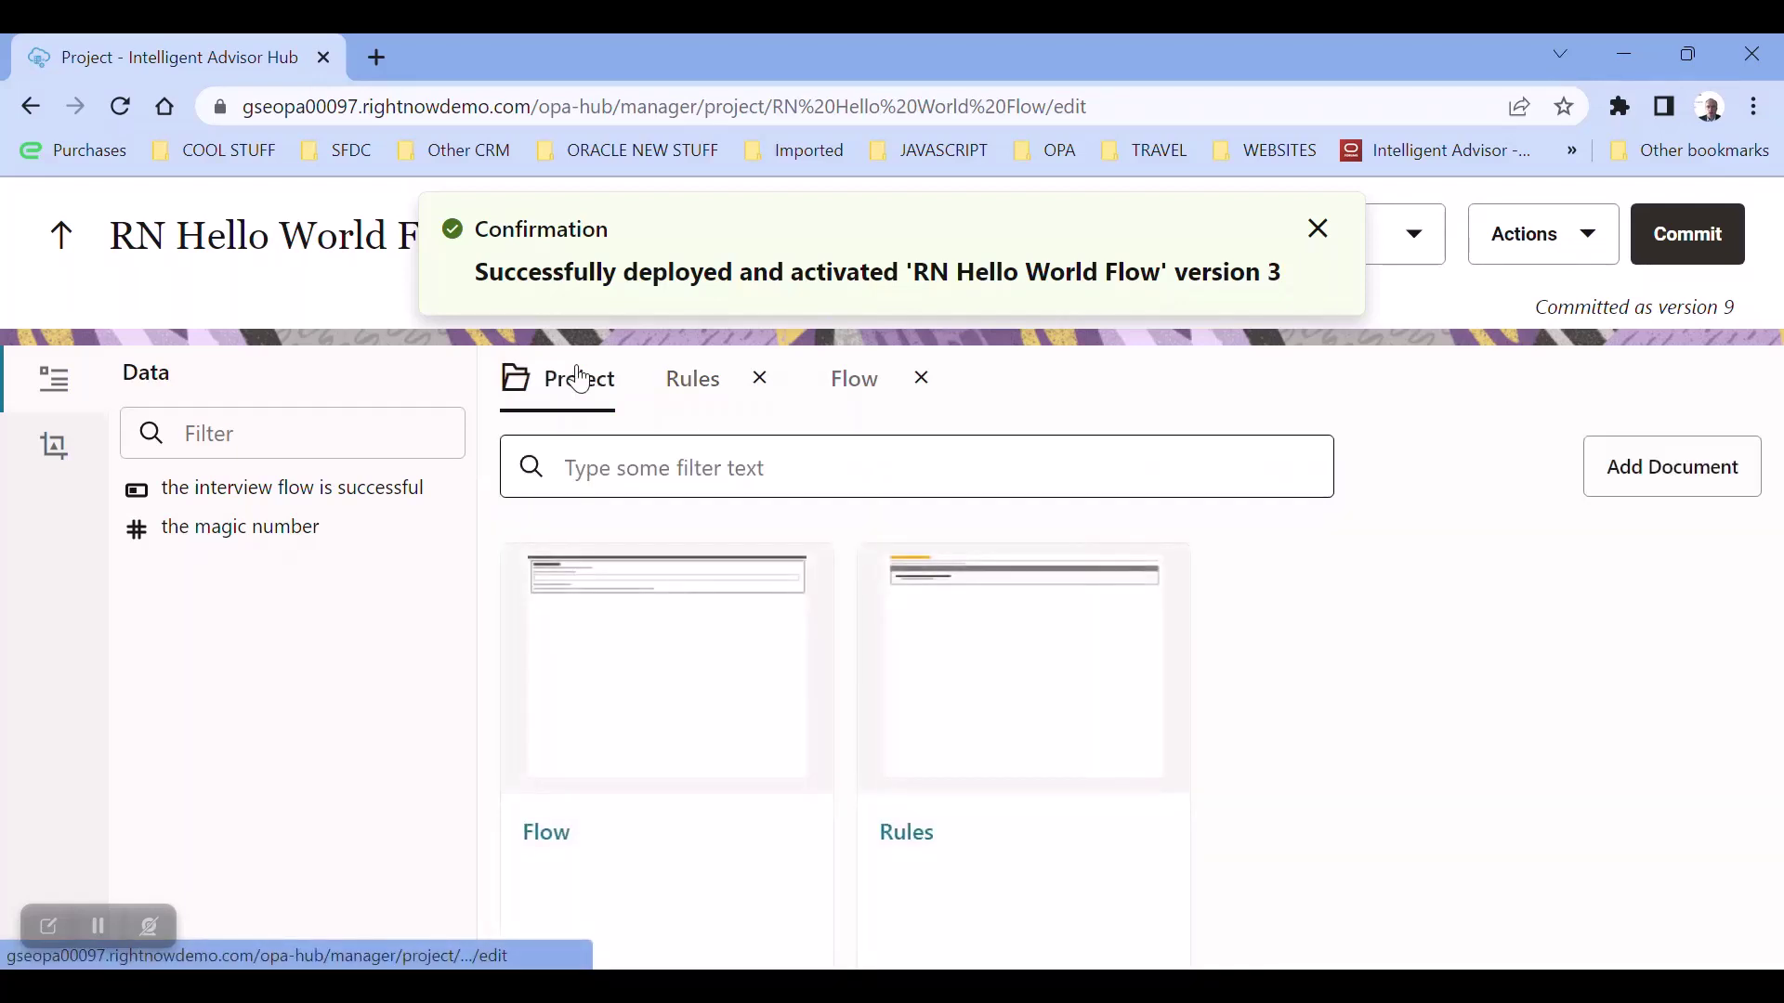